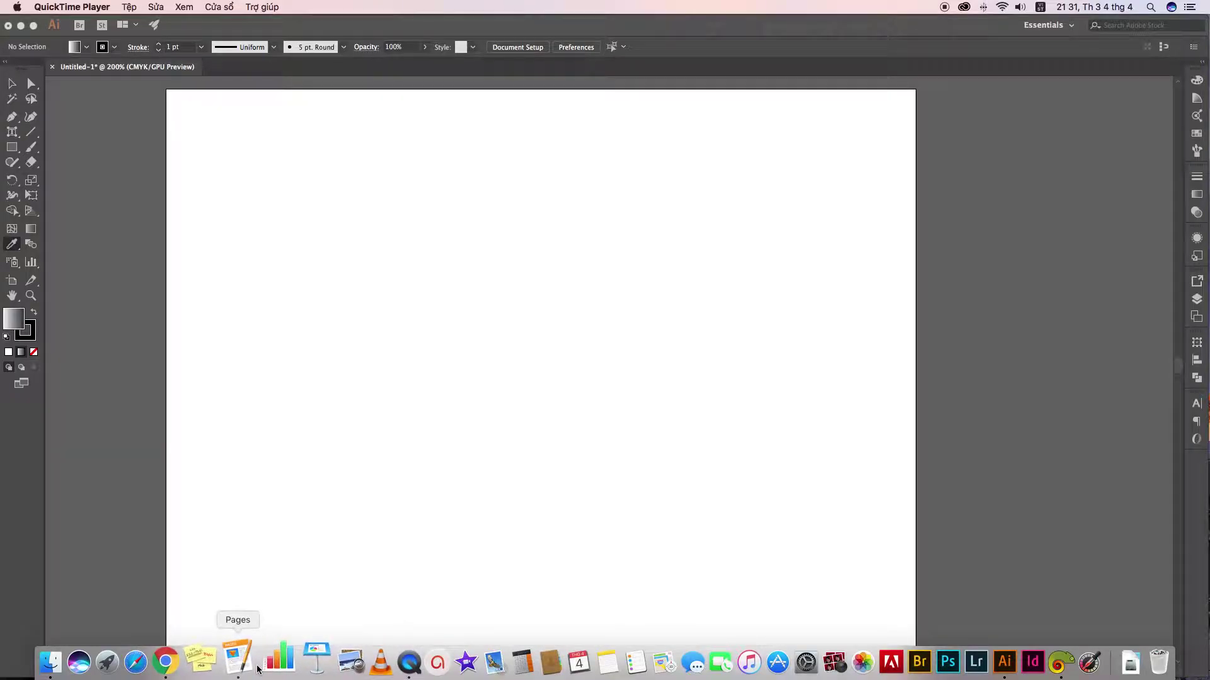
# - Bring the Pages course outline document in front of the blank Illustrator artboard
pyautogui.click(237, 658)
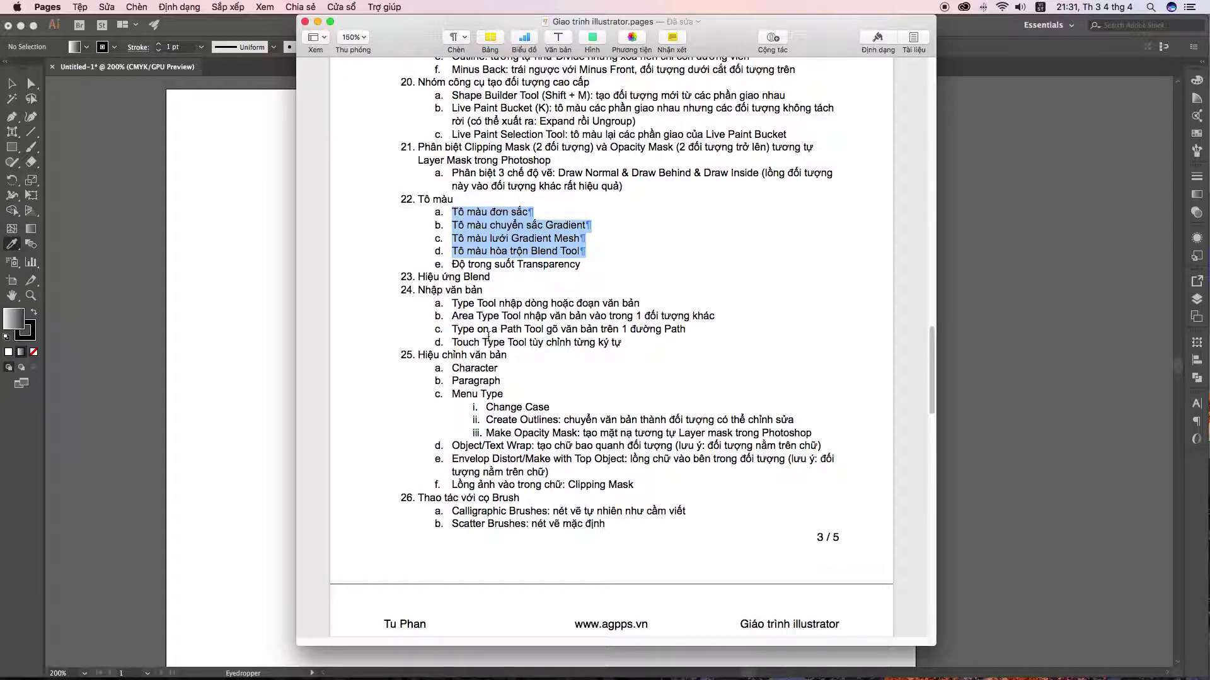
# - Highlight outline items 22a and 22b in Pages, then return to Illustrator's blank artboard
pyautogui.scroll(1, 463, 264)
pyautogui.click(442, 206)
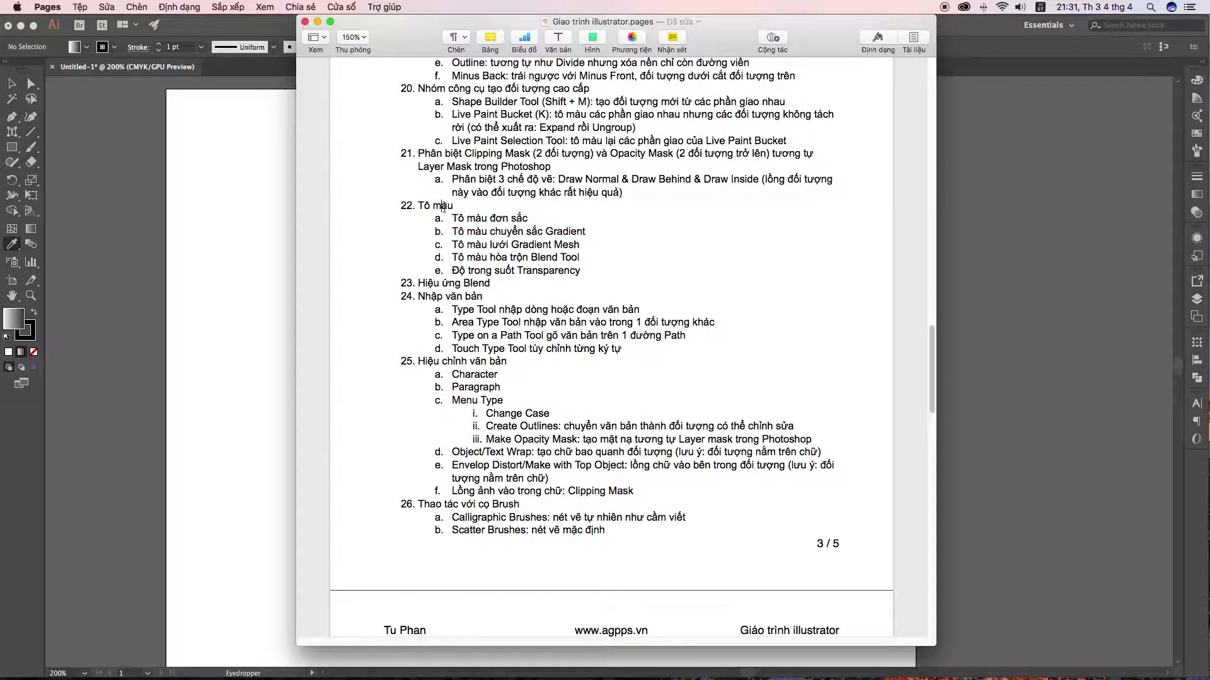
pyautogui.moveTo(537, 216); pyautogui.dragTo(463, 219)
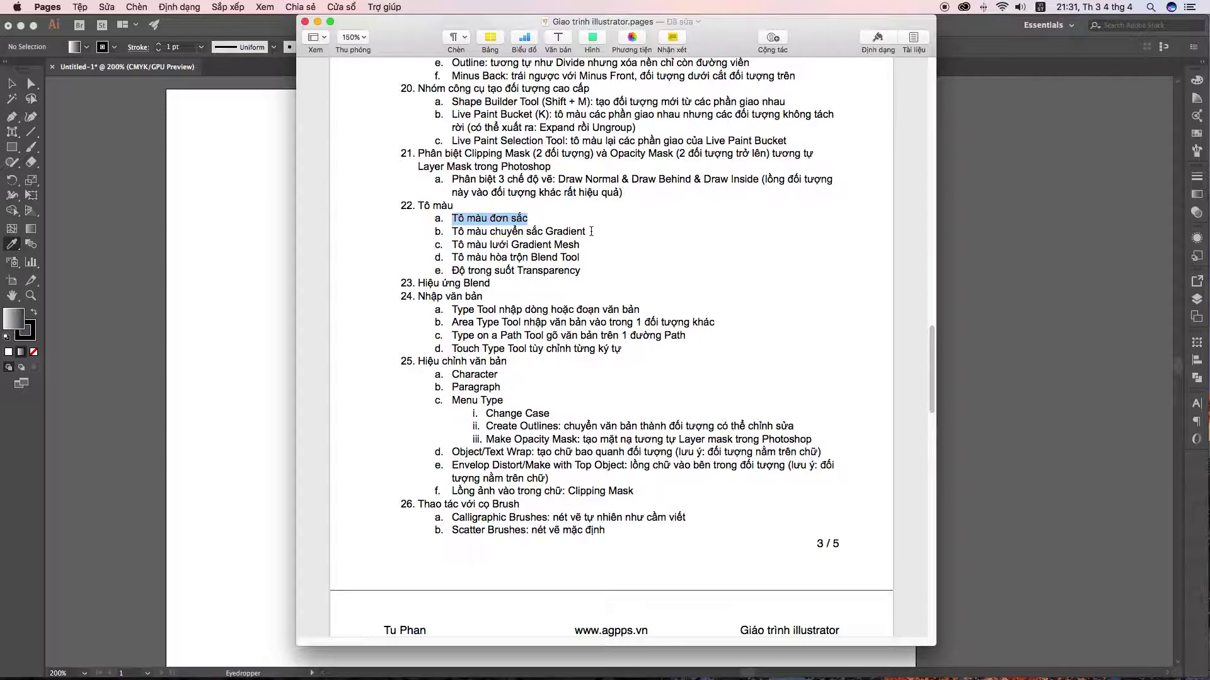
pyautogui.moveTo(589, 231); pyautogui.dragTo(408, 237)
pyautogui.click(82, 226)
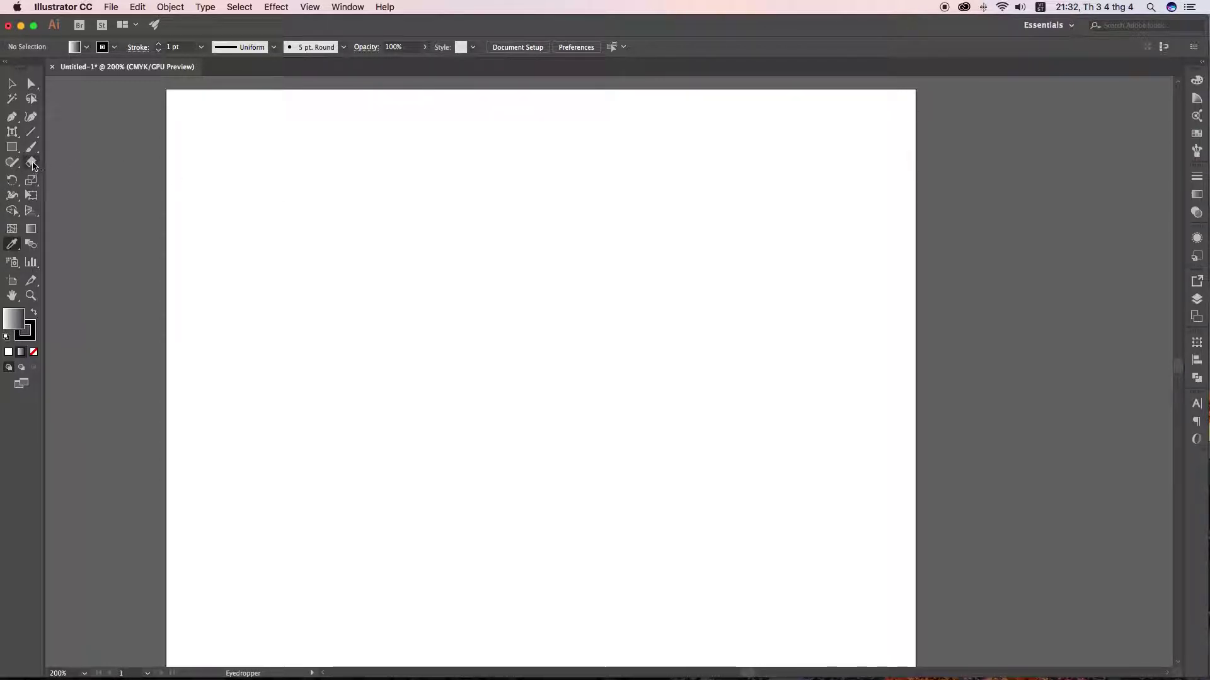
# - Draw a large rectangle across the artboard with default white fill and black stroke
pyautogui.click(14, 149)
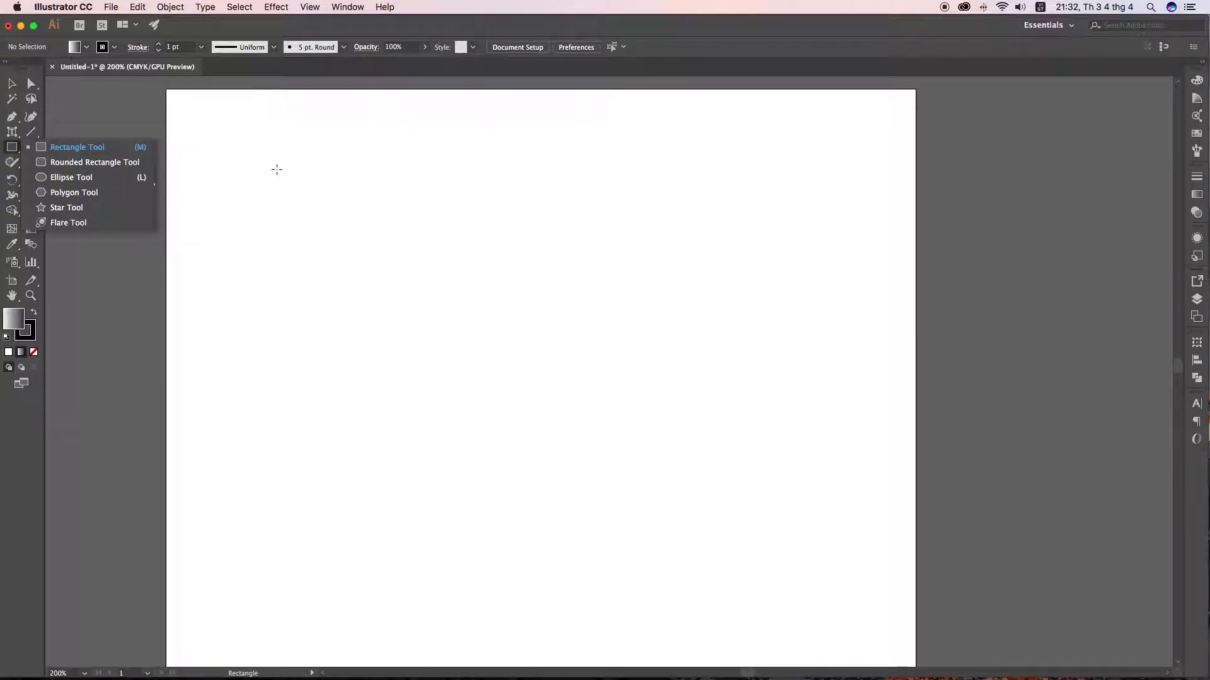
pyautogui.moveTo(276, 170); pyautogui.dragTo(823, 497)
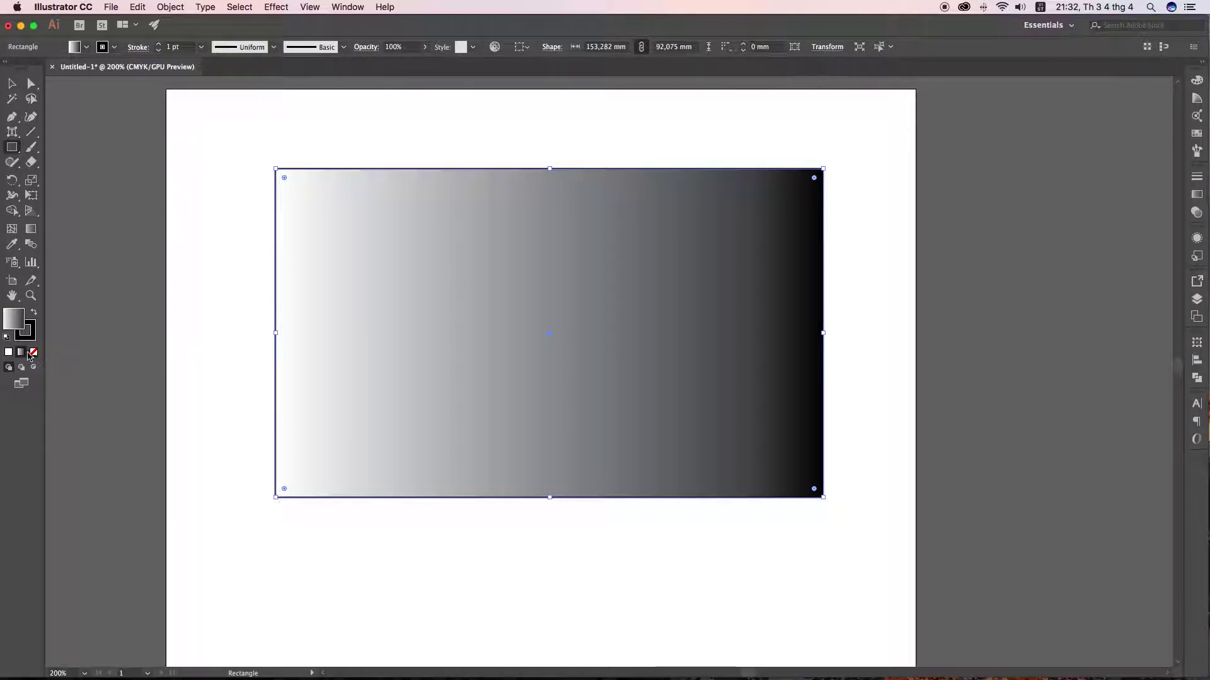
pyautogui.click(7, 340)
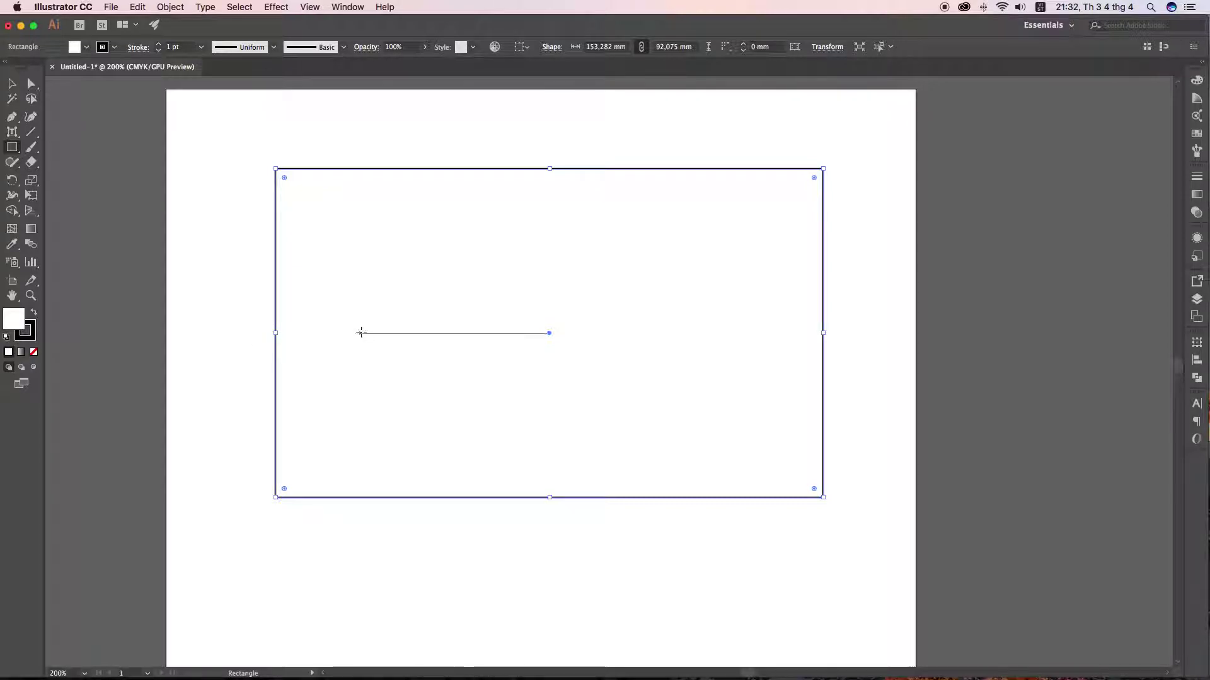
# - Fill the rectangle with the cyan-blue swatch and reselect it with the Selection tool
pyautogui.click(86, 46)
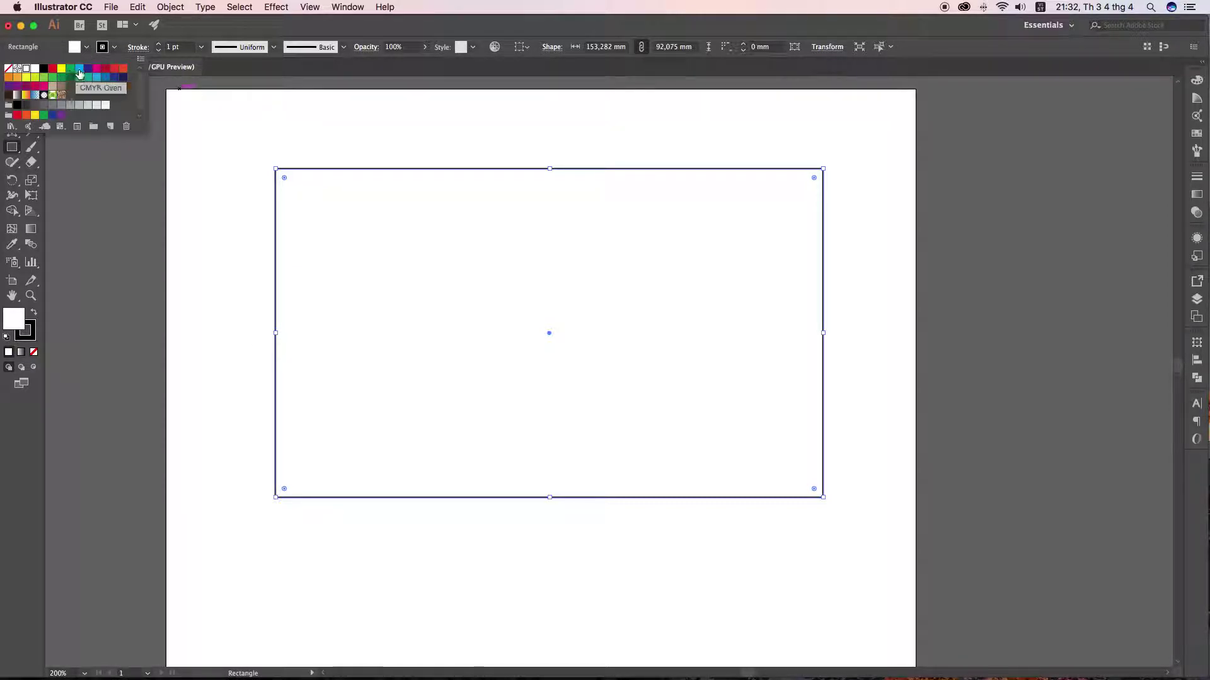
pyautogui.click(79, 68)
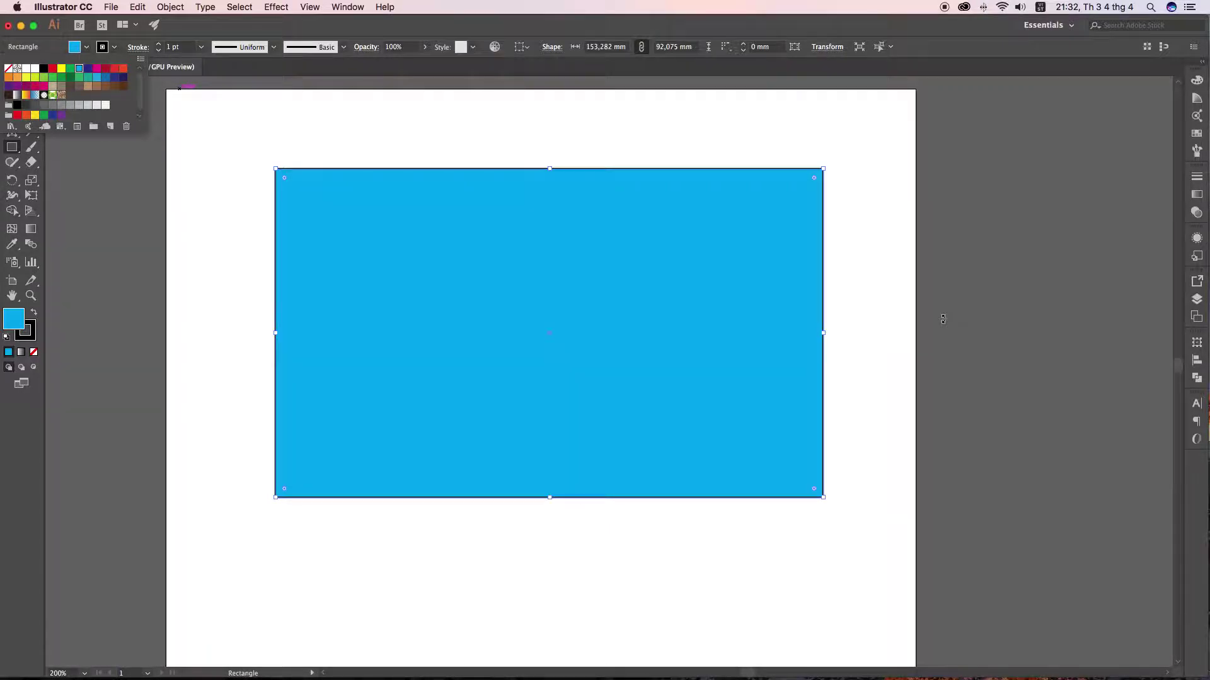
pyautogui.press('Escape')
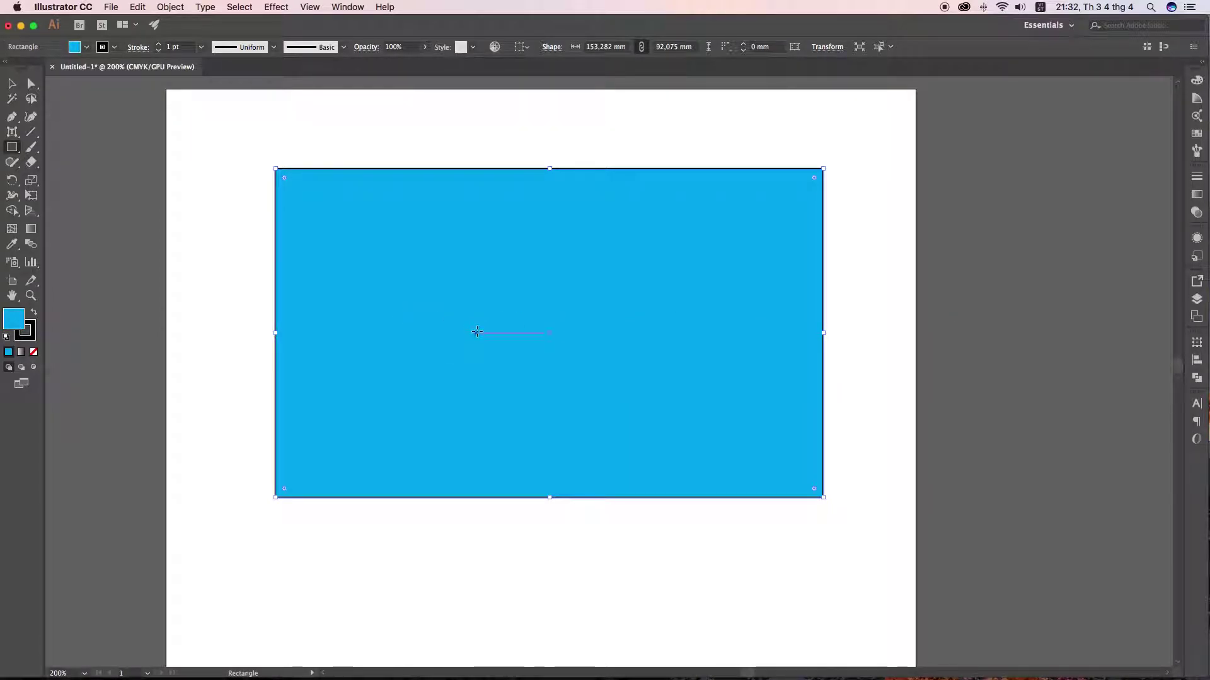
pyautogui.press('v')
pyautogui.click(221, 237)
pyautogui.click(293, 319)
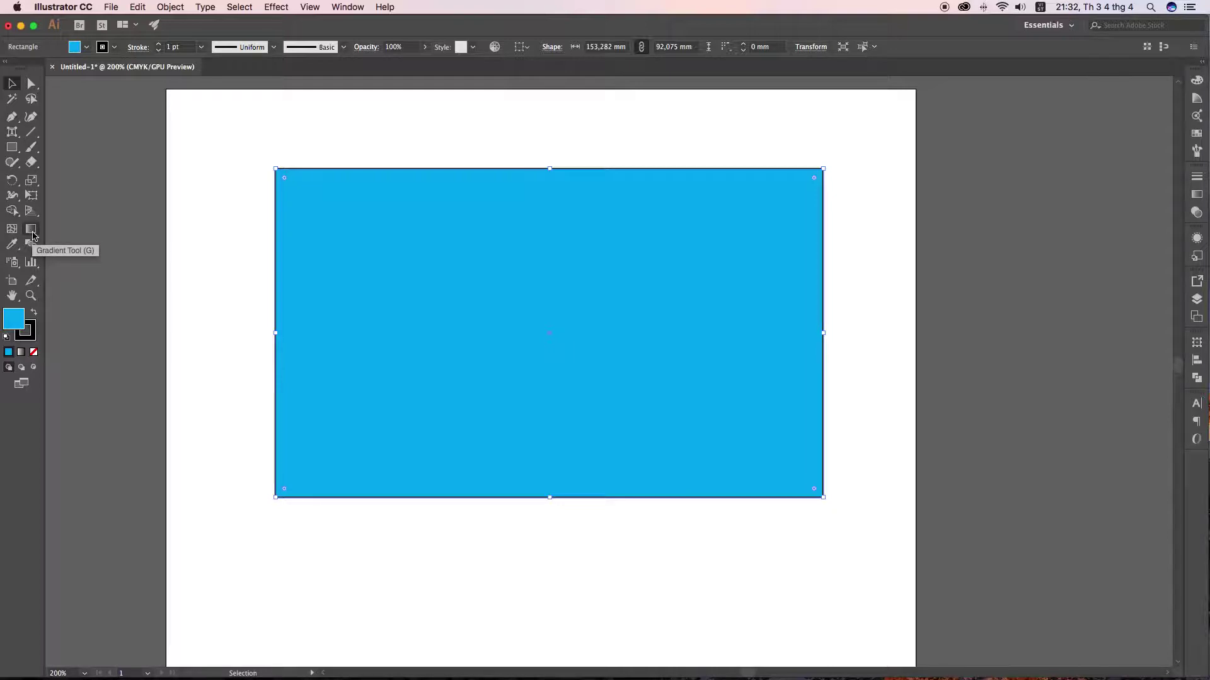
# - Try dragging the Gradient Tool across the blue rectangle
pyautogui.click(32, 230)
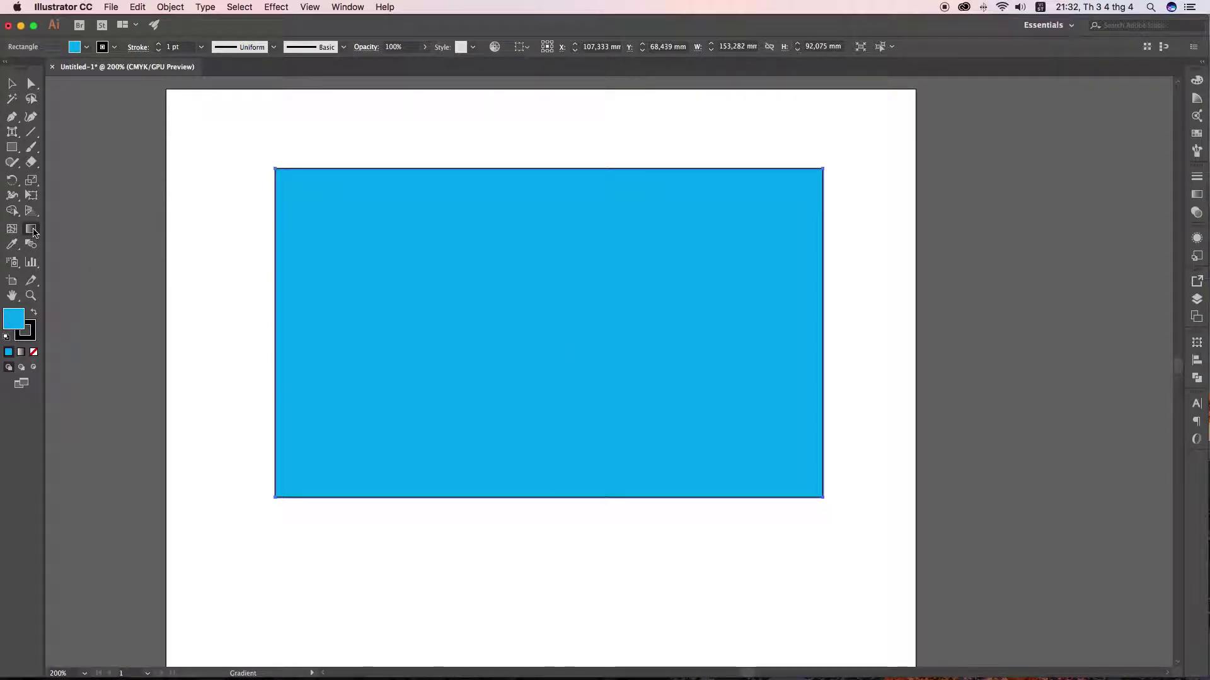
pyautogui.moveTo(351, 284); pyautogui.dragTo(689, 319)
pyautogui.moveTo(438, 306); pyautogui.dragTo(736, 311)
pyautogui.moveTo(376, 308); pyautogui.dragTo(743, 310)
# - Apply a white-to-black linear gradient tilted about −4.7°, then close the Gradient panel
pyautogui.click(20, 357)
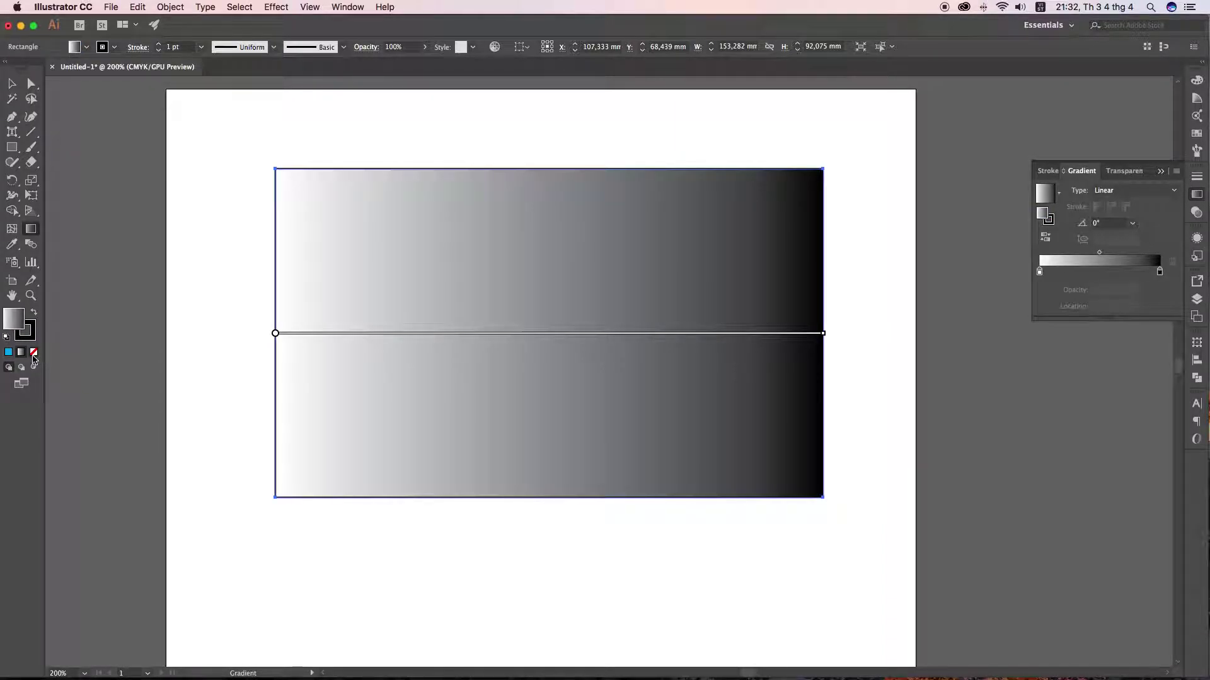
pyautogui.moveTo(319, 273); pyautogui.dragTo(656, 353)
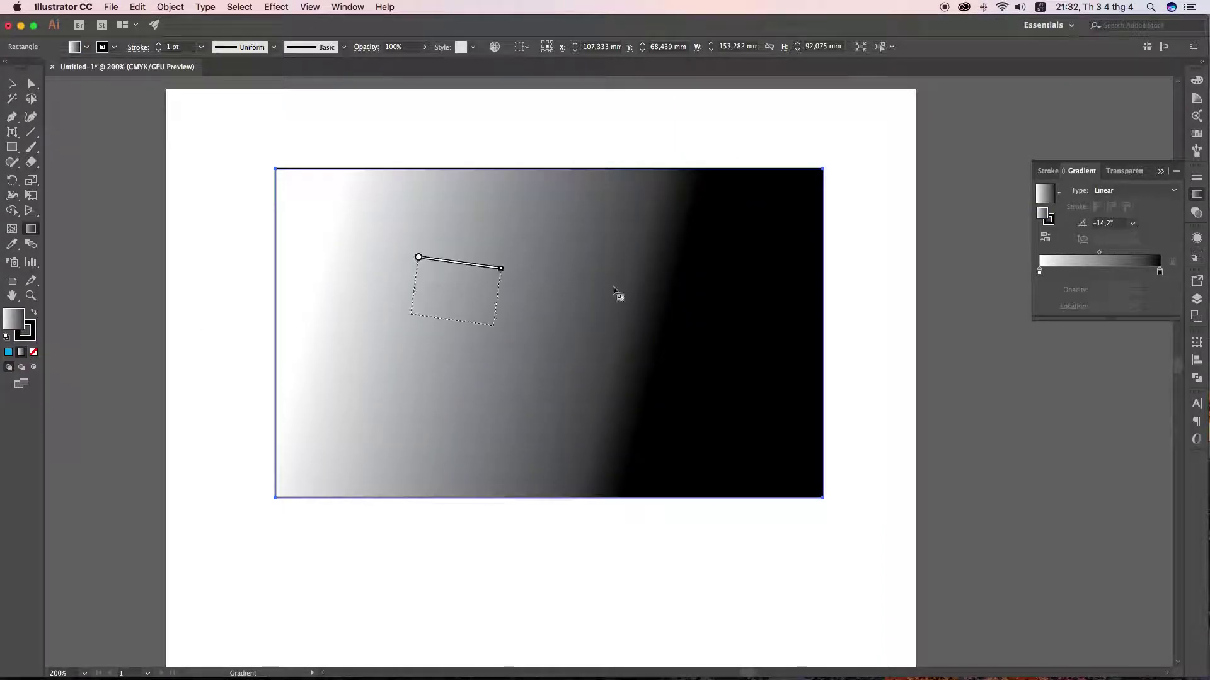
pyautogui.moveTo(410, 315); pyautogui.dragTo(826, 371)
pyautogui.moveTo(389, 281); pyautogui.dragTo(756, 289)
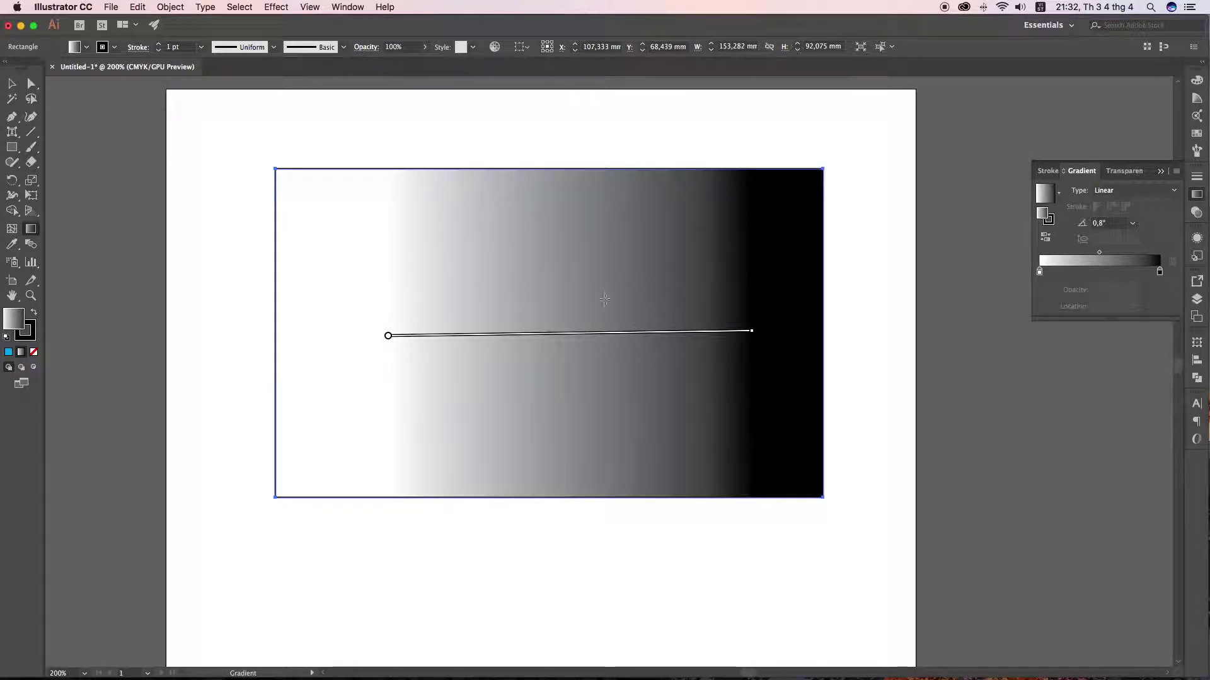
pyautogui.moveTo(399, 257)
pyautogui.mouseDown()
pyautogui.moveTo(800, 338)
pyautogui.moveTo(764, 287)
pyautogui.mouseUp()
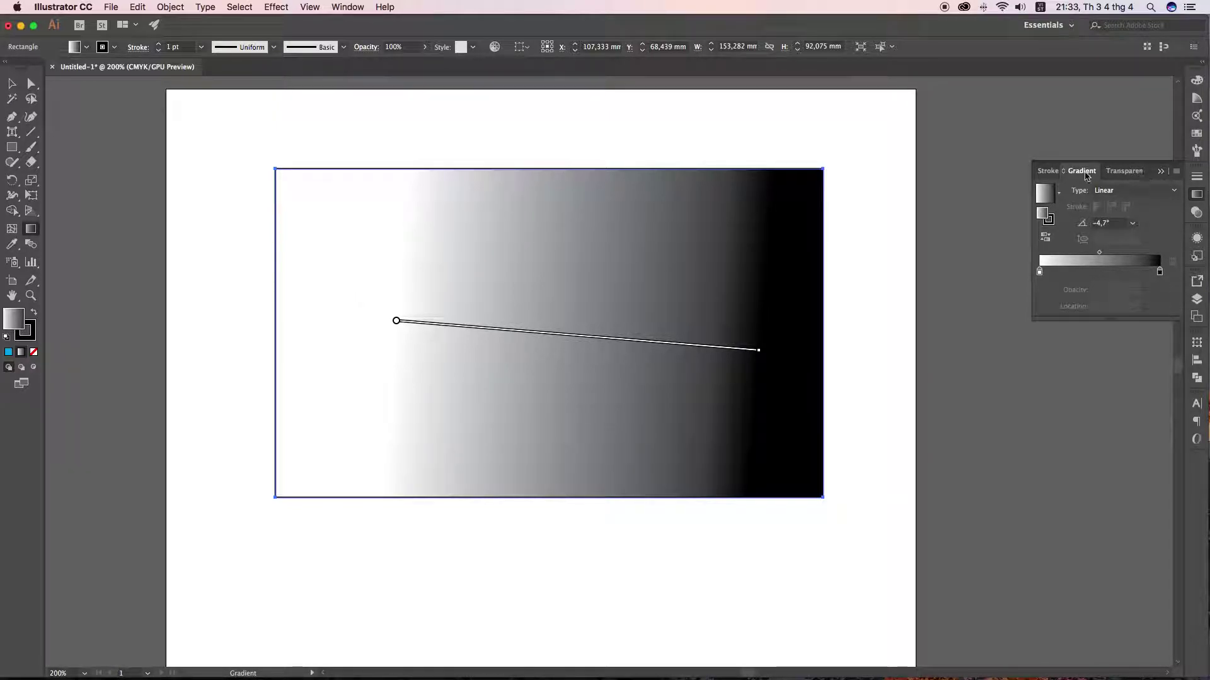
pyautogui.click(1160, 172)
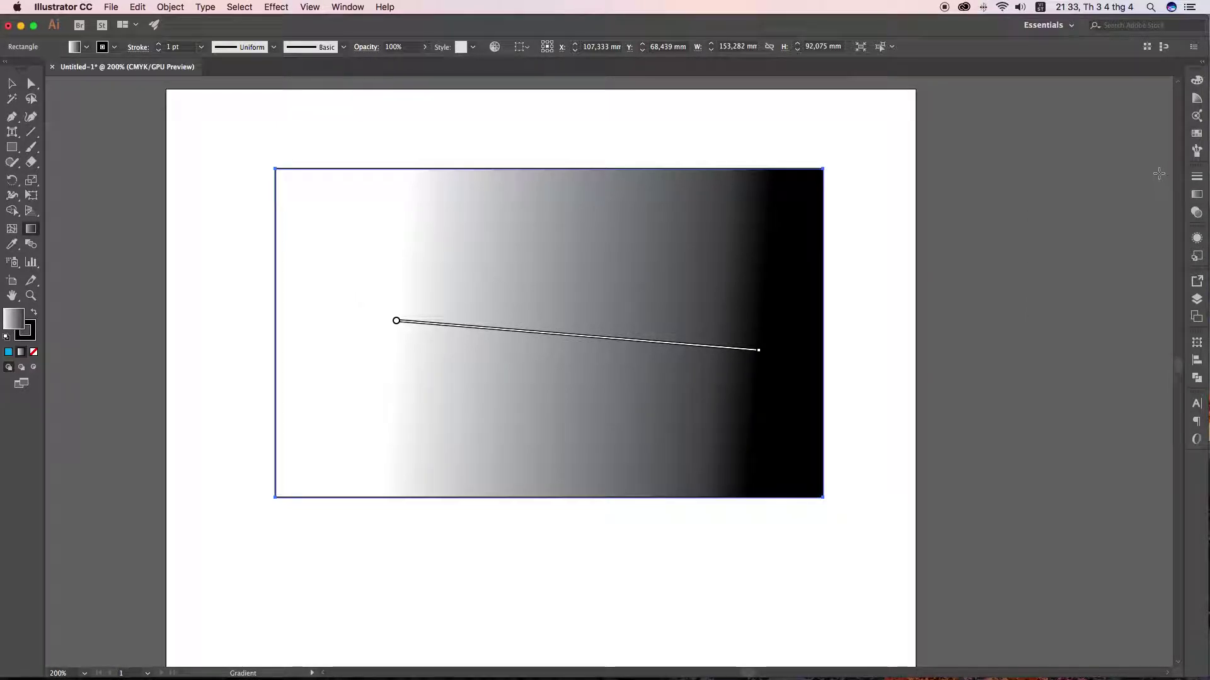
pyautogui.click(350, 7)
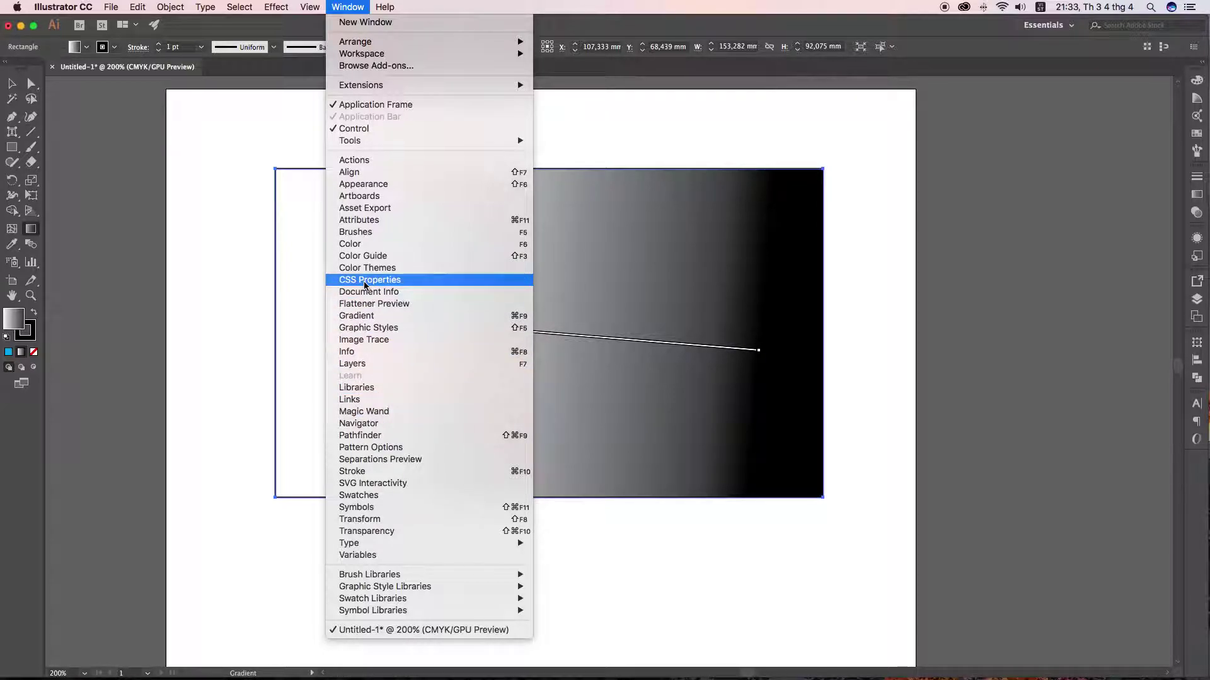
# - Reopen the Gradient panel and select the white start stop at 0% location
pyautogui.click(356, 319)
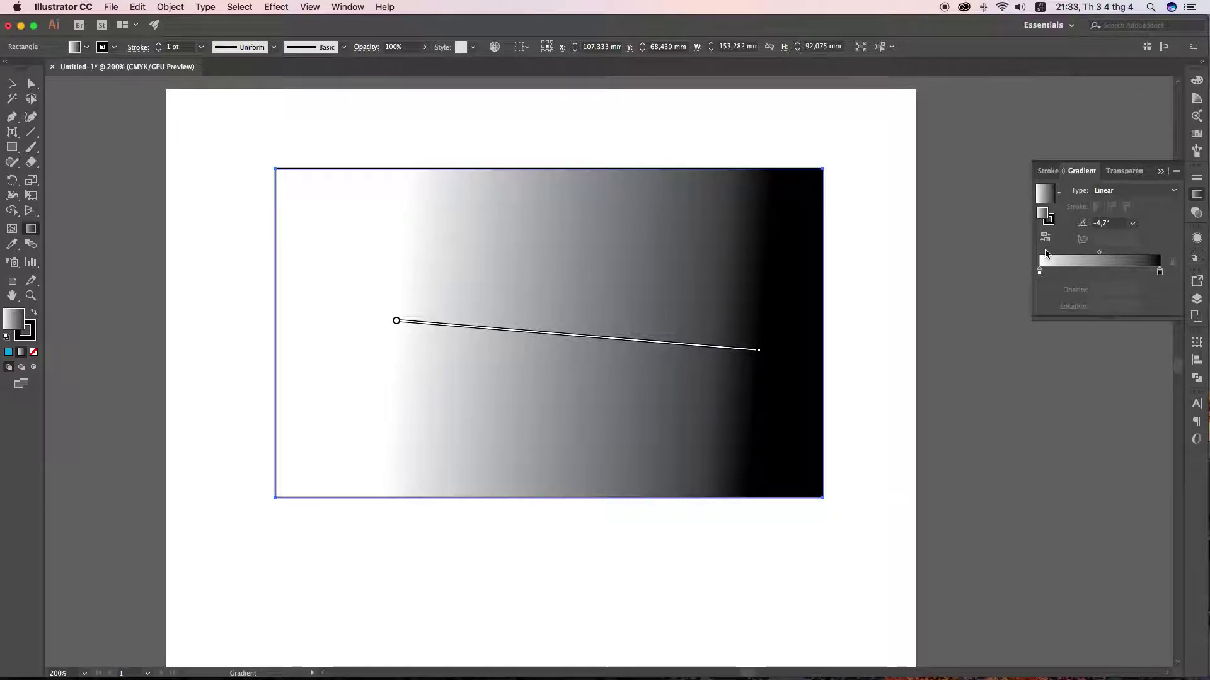
pyautogui.click(1040, 272)
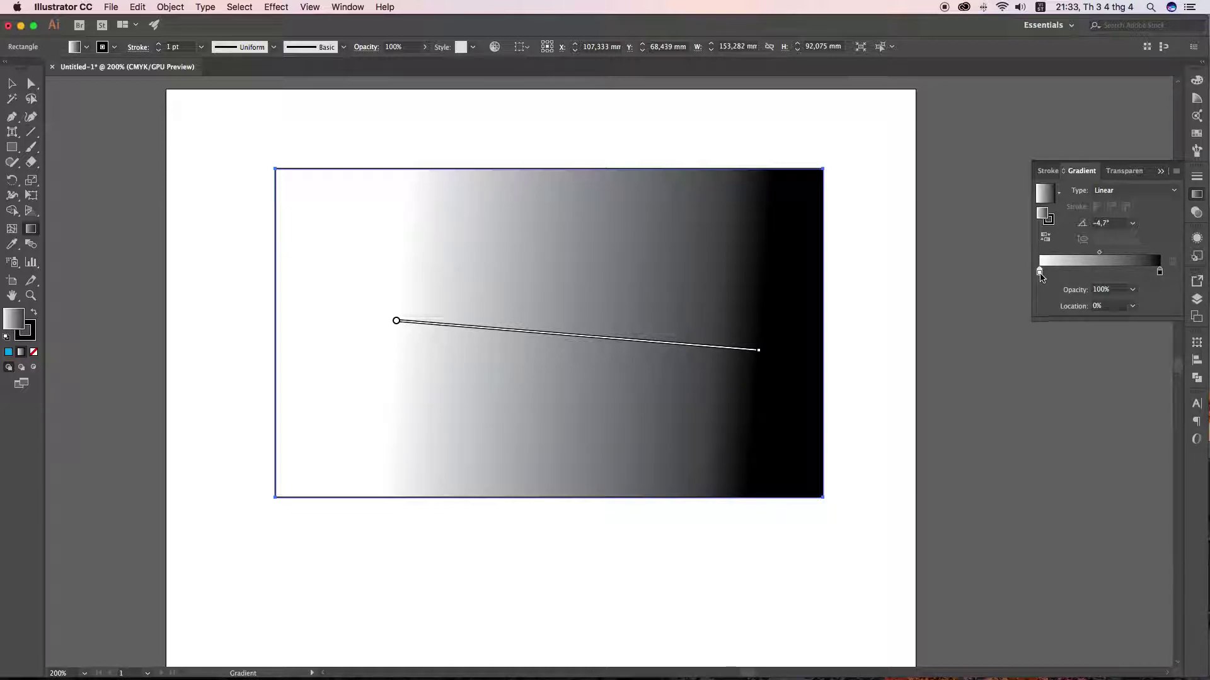
# - Edit the left stop's colour, trying cyan, magenta, green and red from the spectrum
pyautogui.doubleClick(1040, 272)
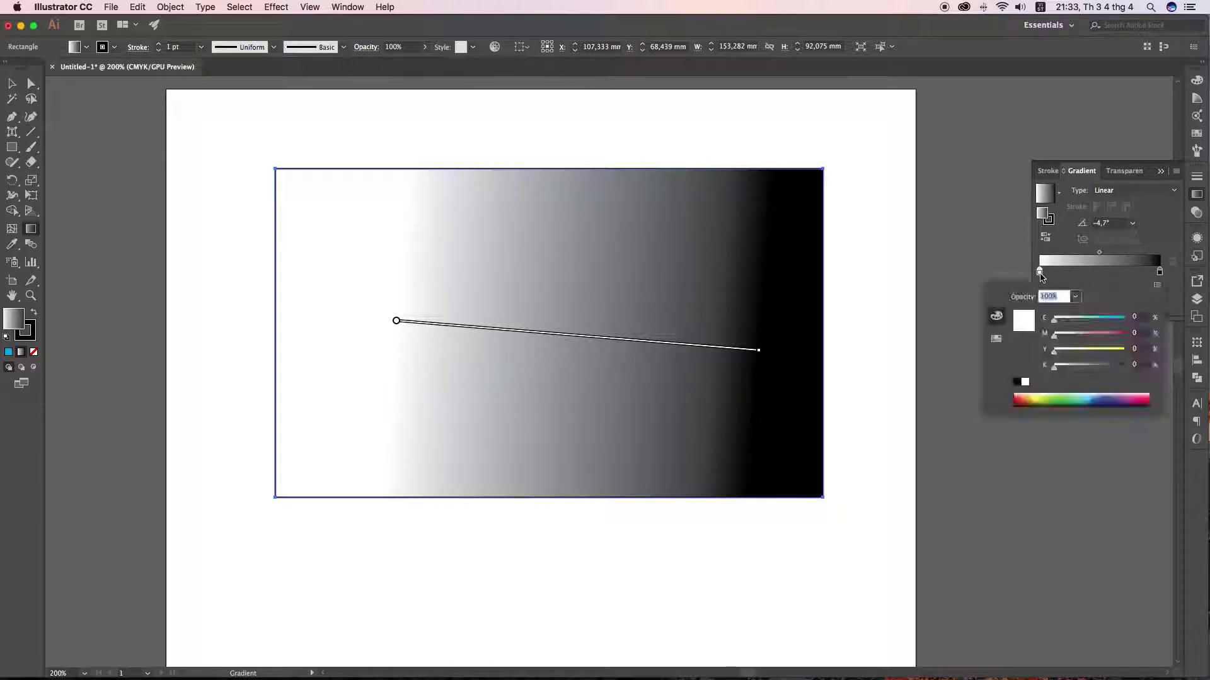
pyautogui.click(996, 339)
pyautogui.click(996, 316)
pyautogui.click(996, 339)
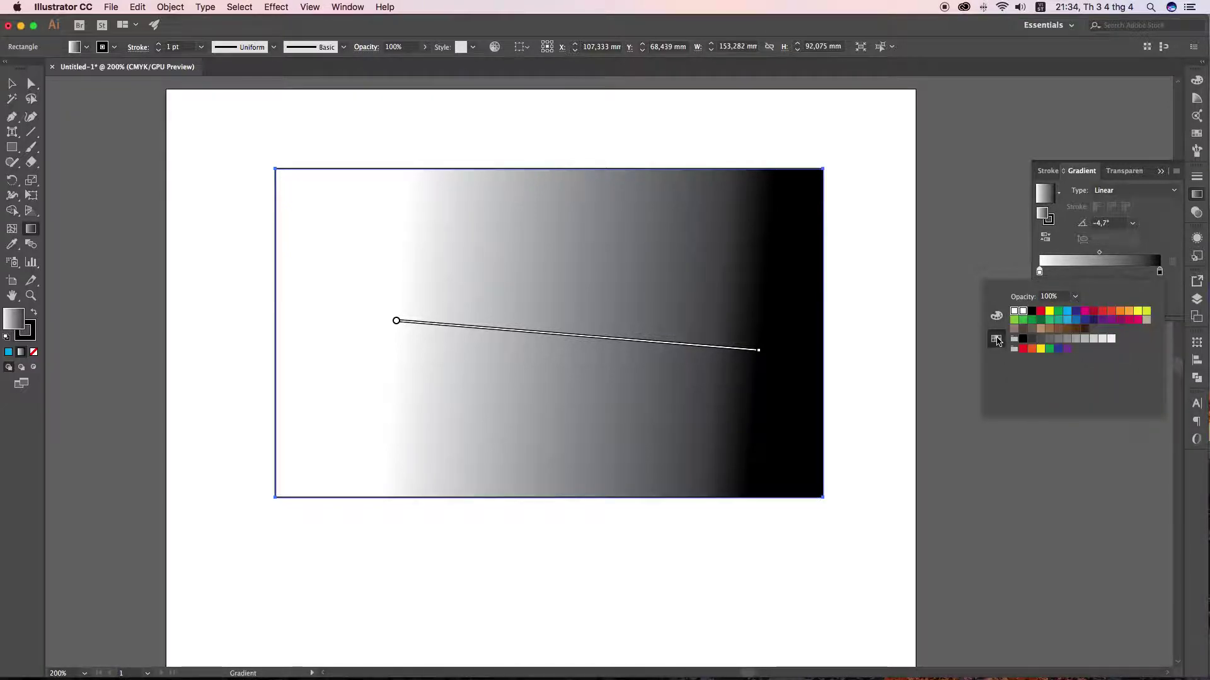
pyautogui.click(996, 316)
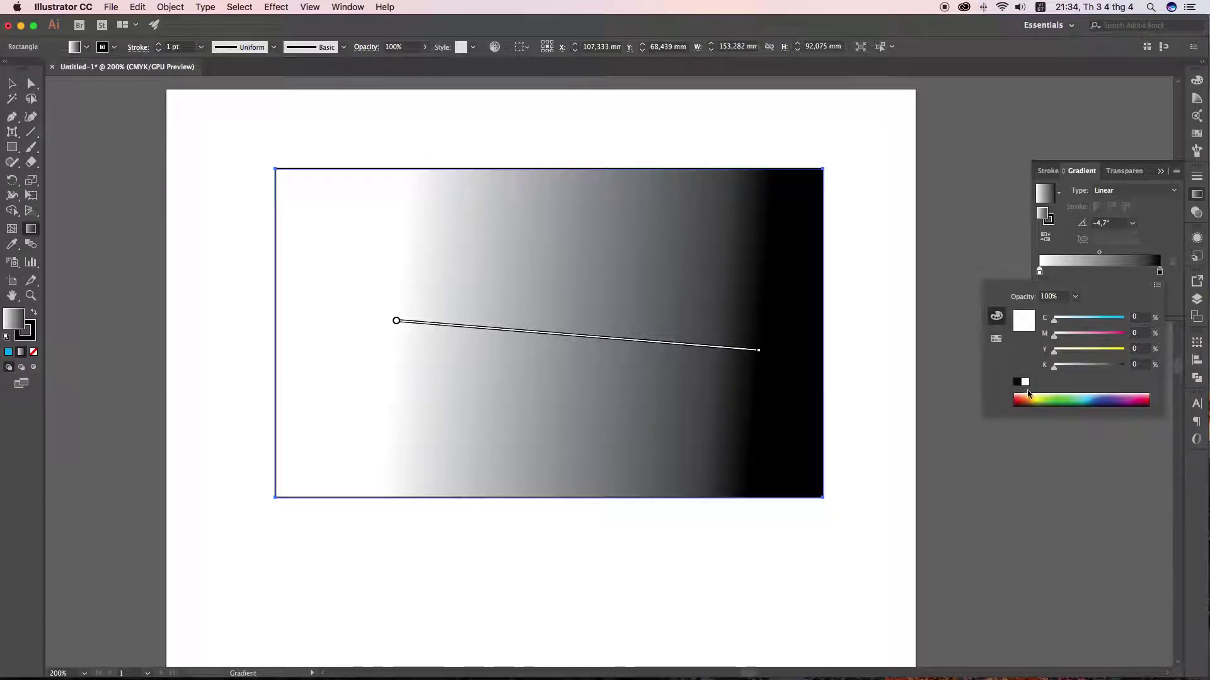
pyautogui.moveTo(1028, 396); pyautogui.dragTo(1049, 395)
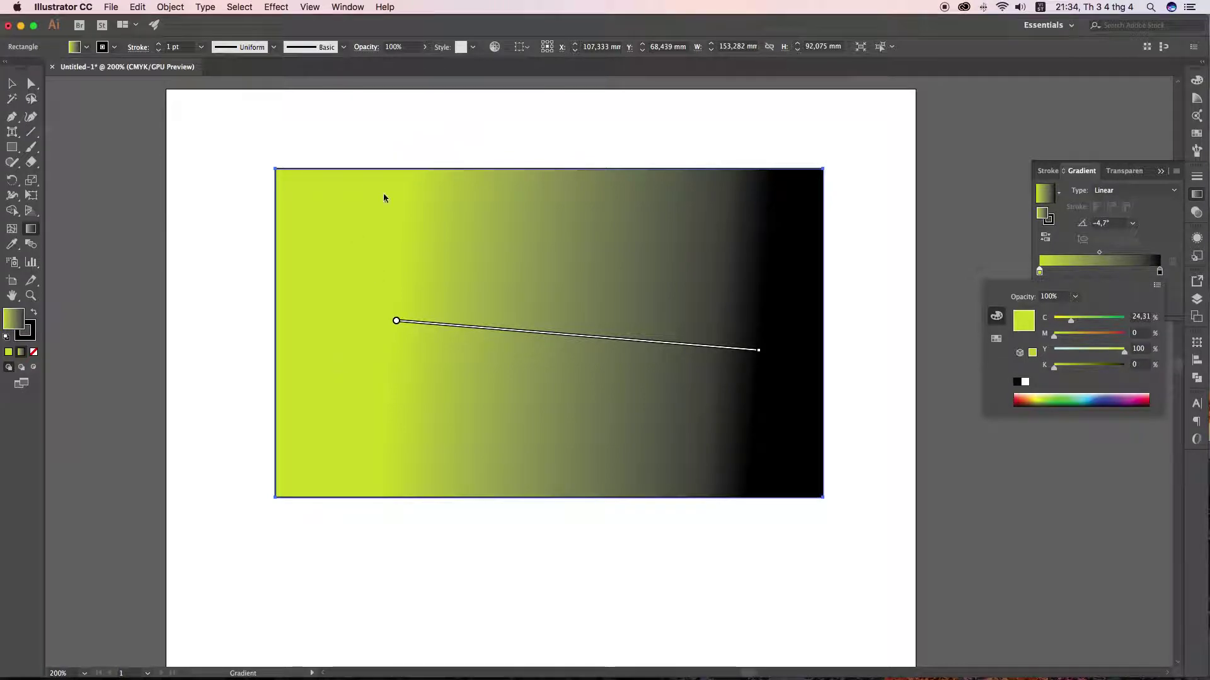
pyautogui.click(1089, 399)
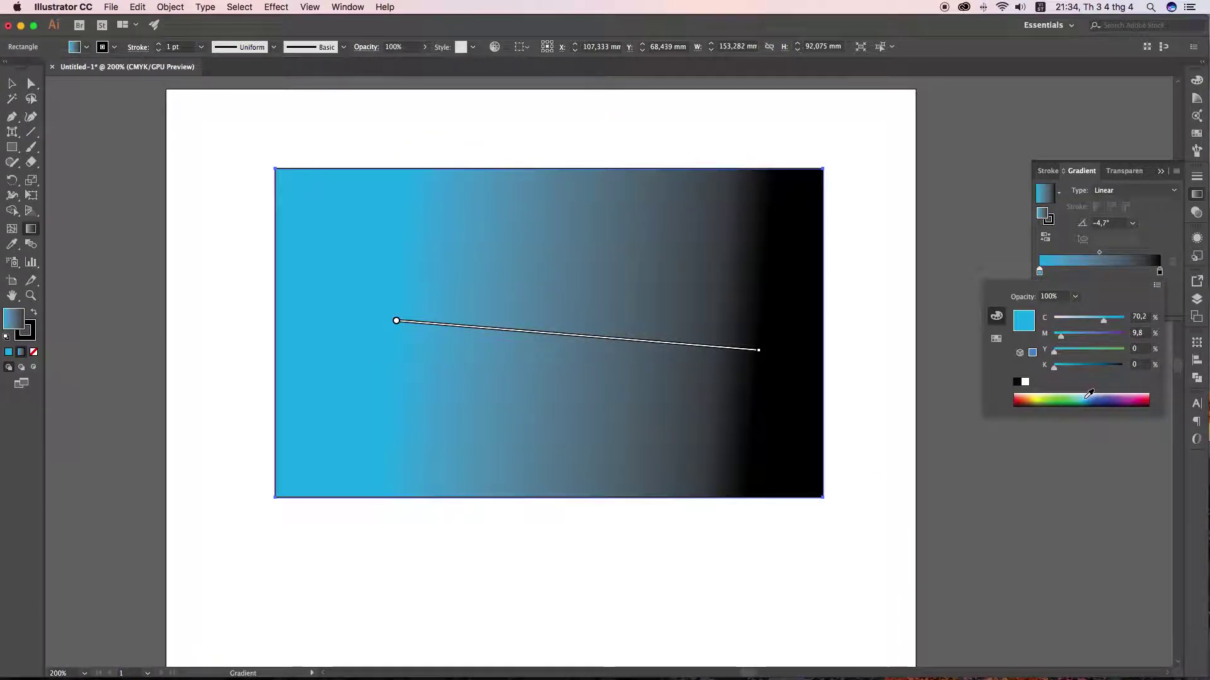
pyautogui.moveTo(1131, 397); pyautogui.dragTo(1117, 397)
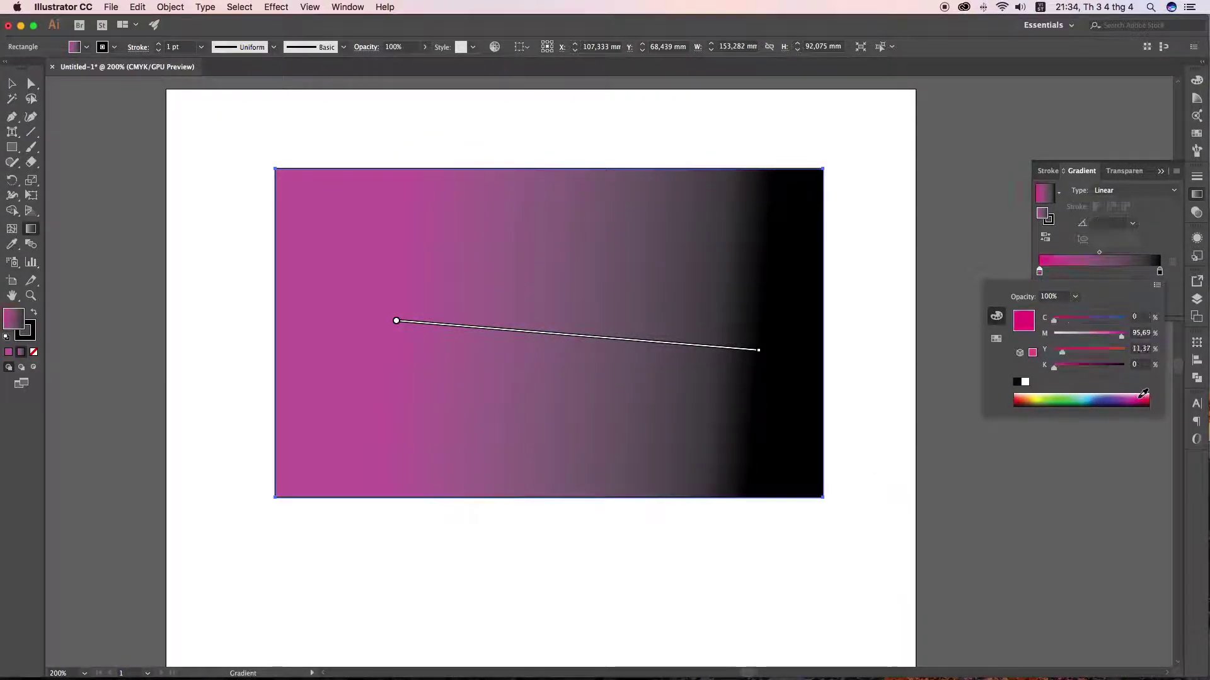
pyautogui.click(1067, 399)
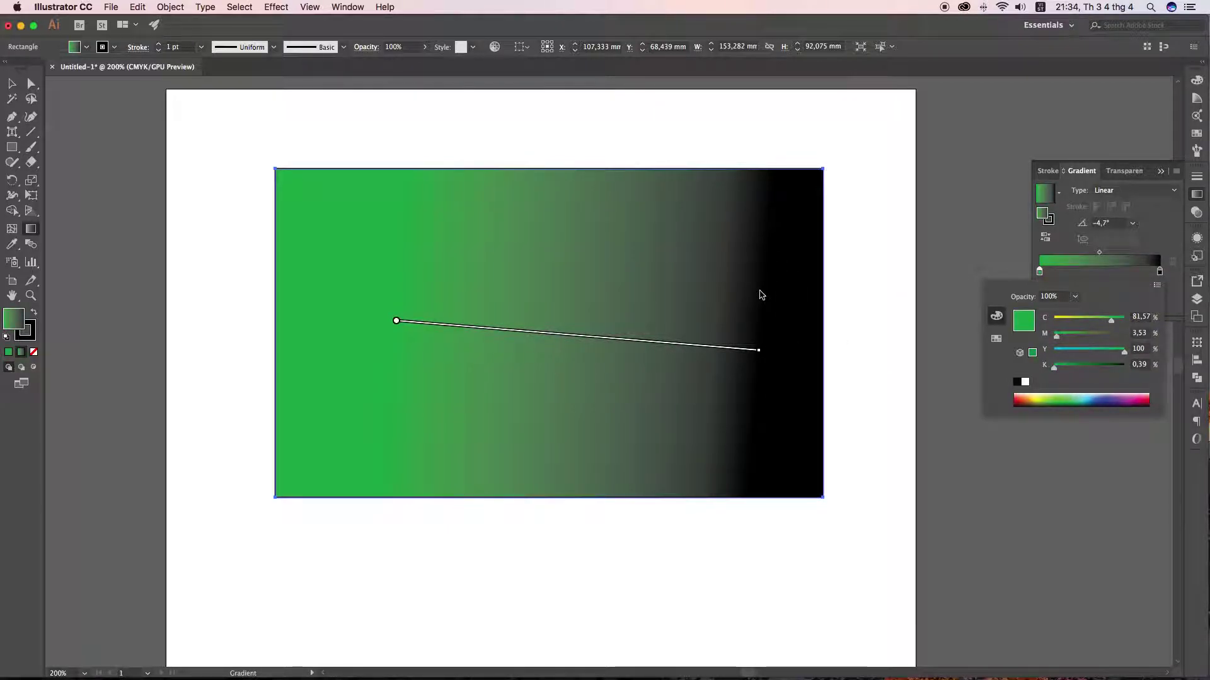
pyautogui.click(1022, 404)
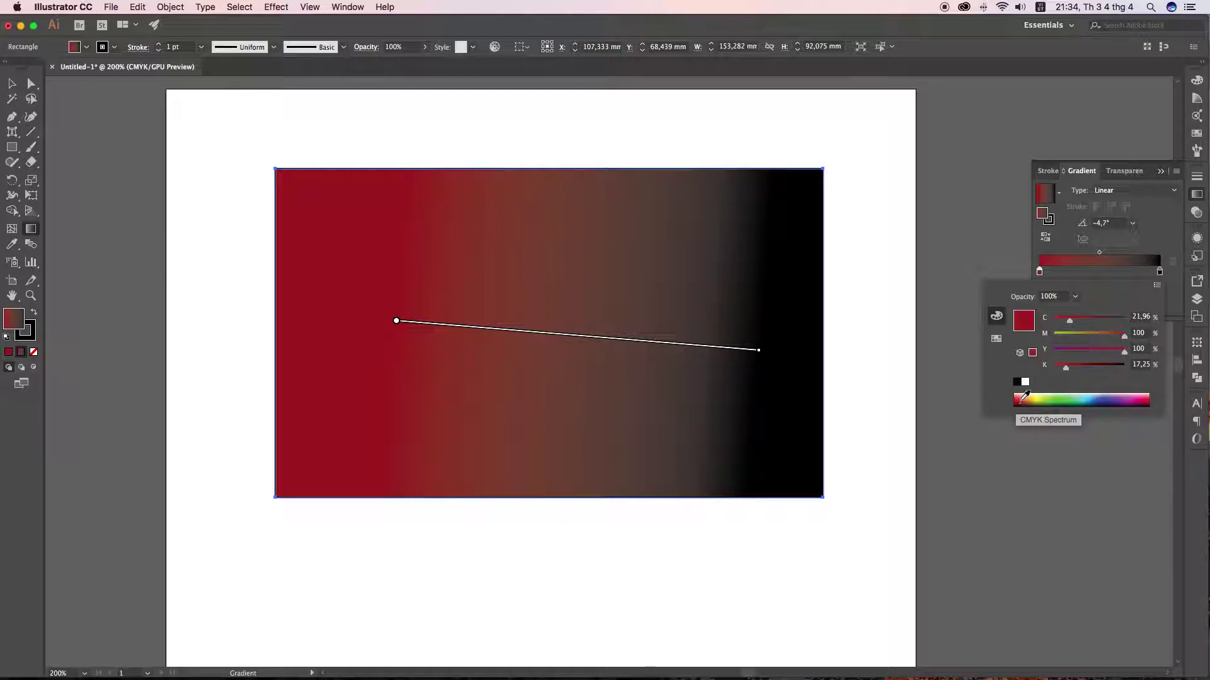
pyautogui.click(1021, 399)
# - Try several swatches on the left stop, then settle on yellow-green (C 36.86, Y 100)
pyautogui.click(997, 339)
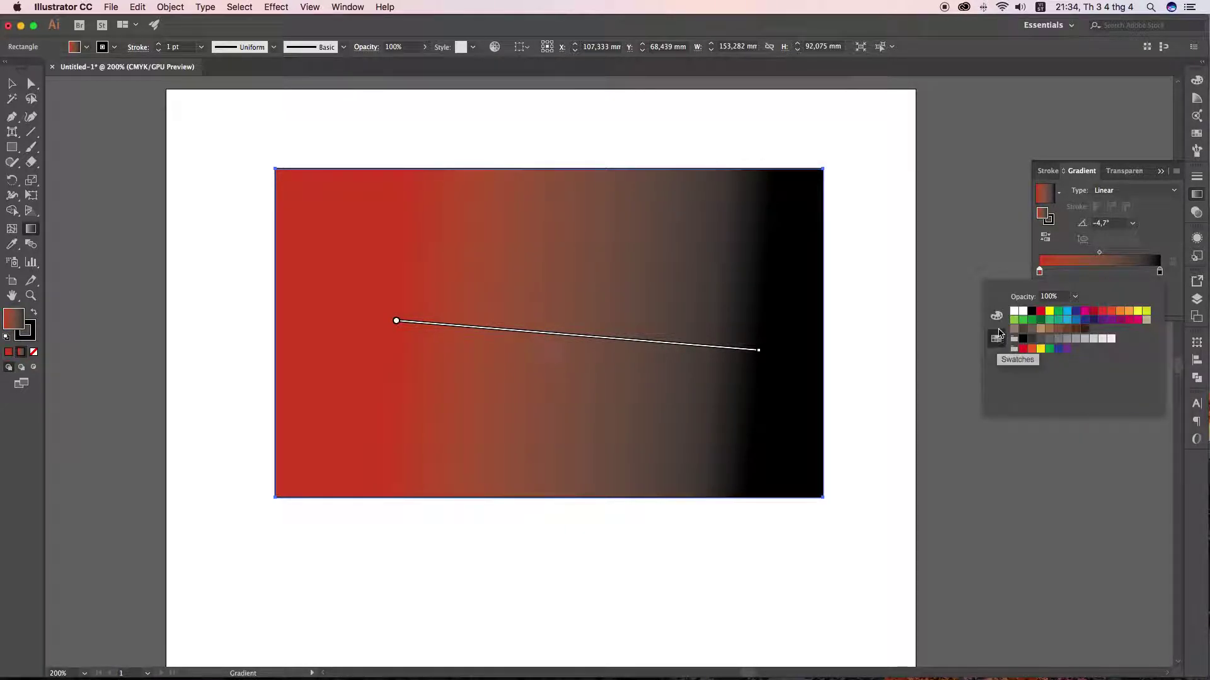
pyautogui.click(1041, 319)
pyautogui.click(1076, 320)
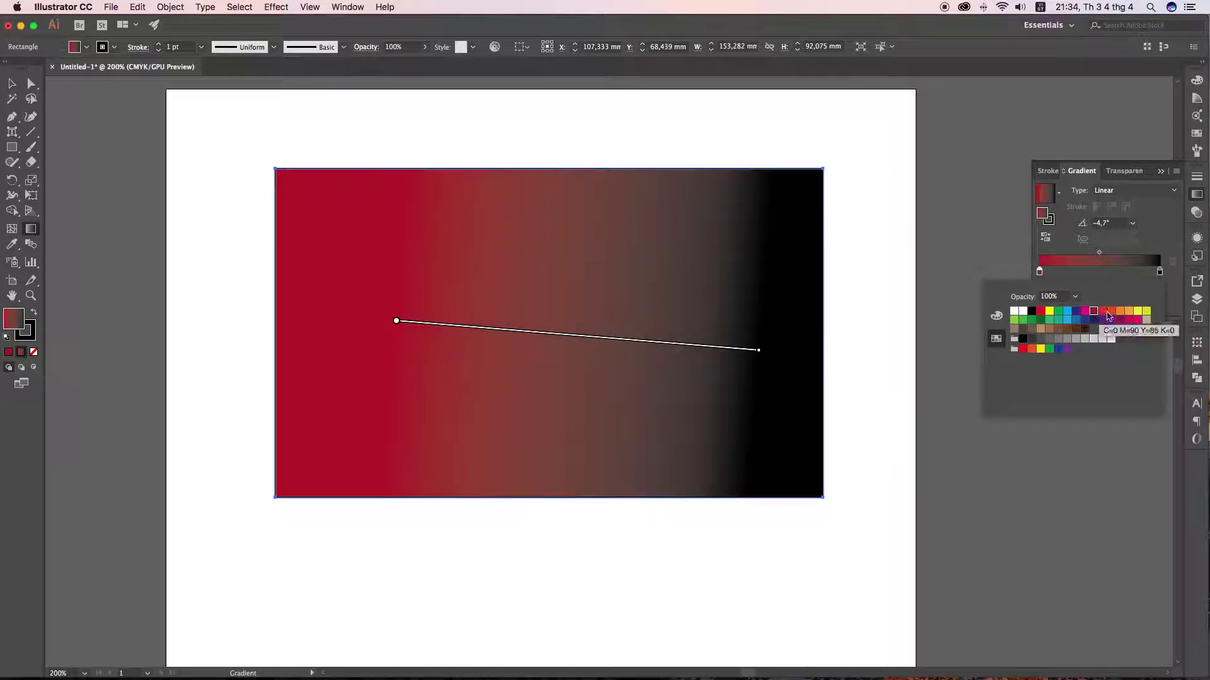
pyautogui.click(1120, 311)
pyautogui.click(1094, 319)
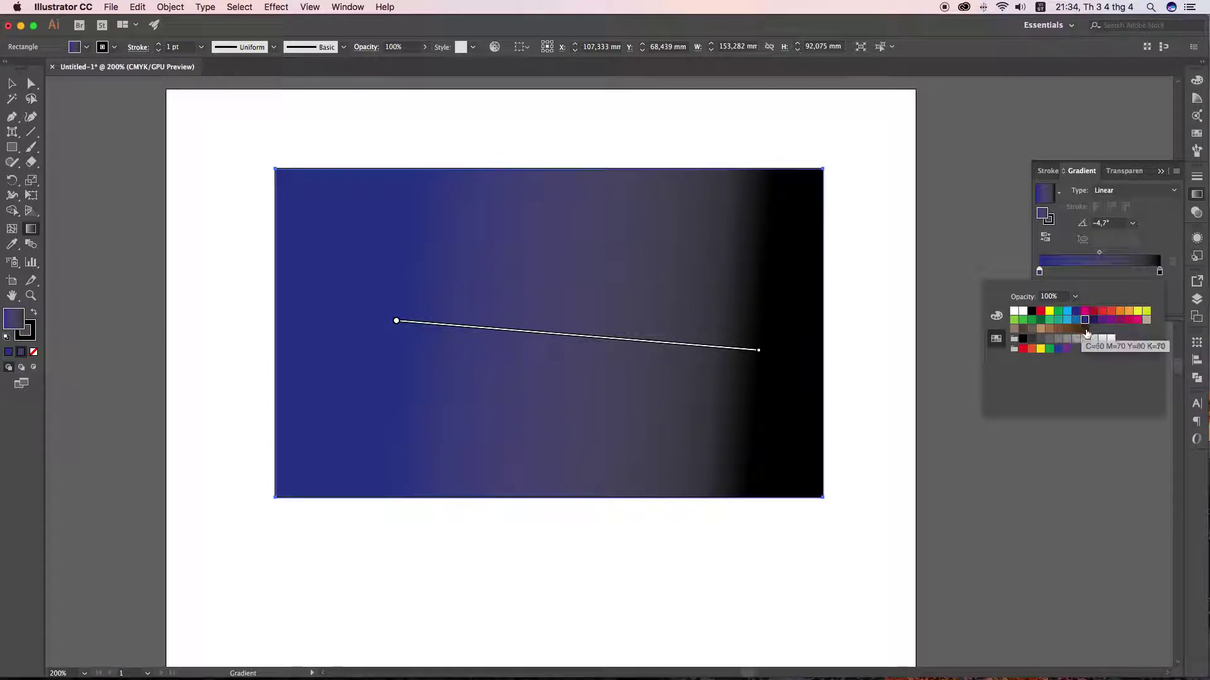
pyautogui.click(1080, 328)
pyautogui.click(1102, 320)
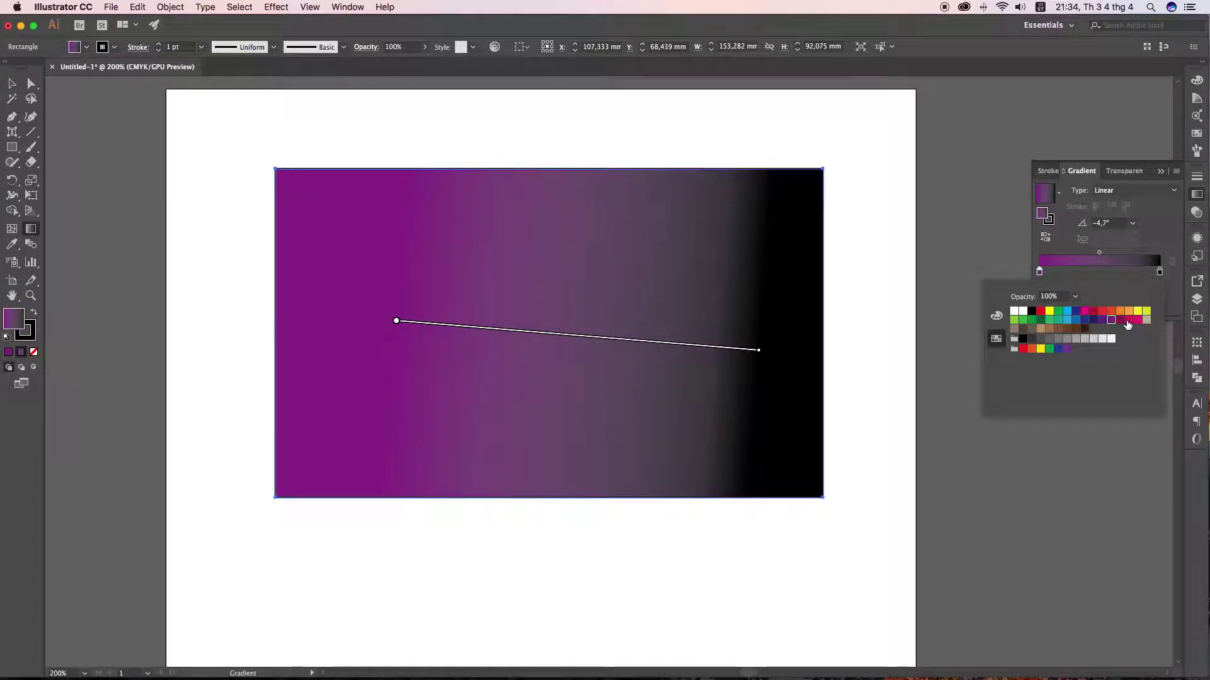
pyautogui.click(1120, 319)
pyautogui.click(1087, 319)
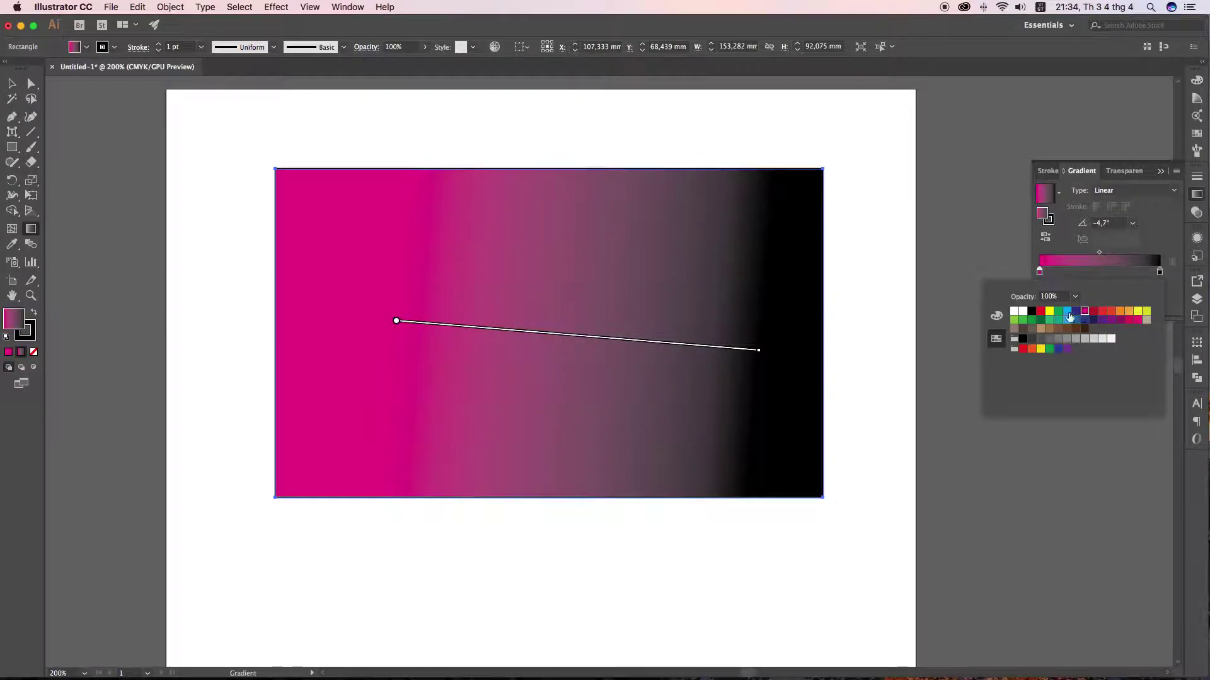
pyautogui.click(996, 316)
pyautogui.click(1055, 398)
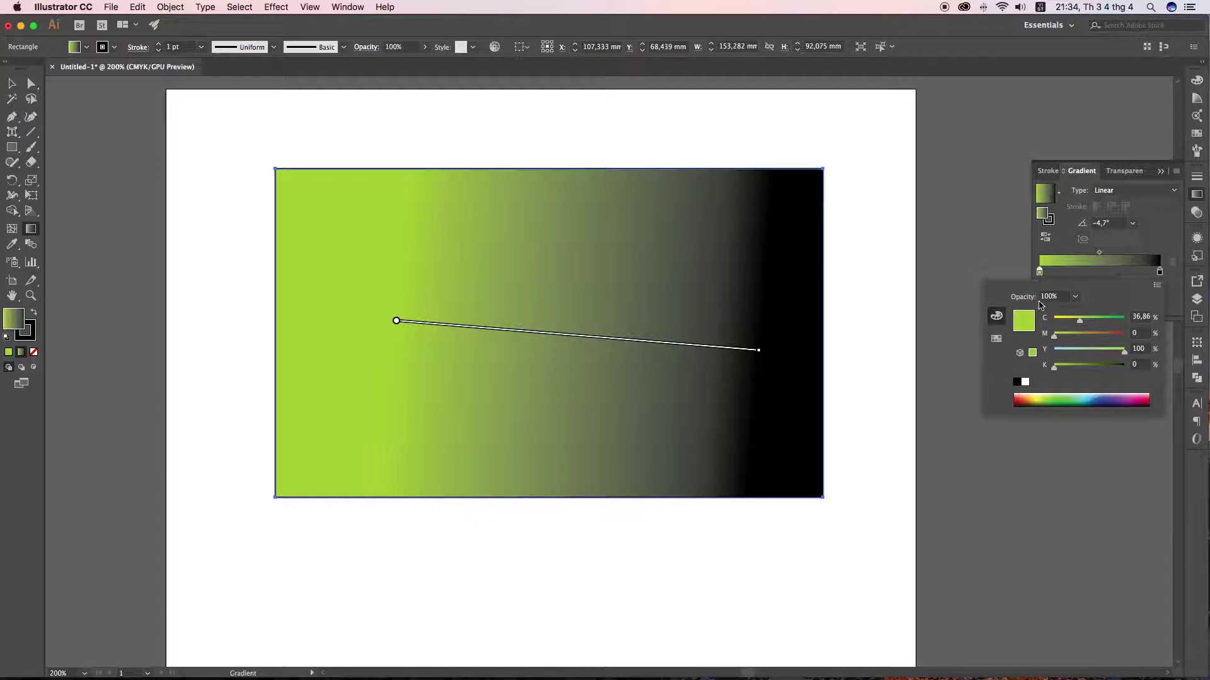
# - Try 50% and 20% opacity on the left stop, restore 100%, then select the black end stop
pyautogui.click(1075, 297)
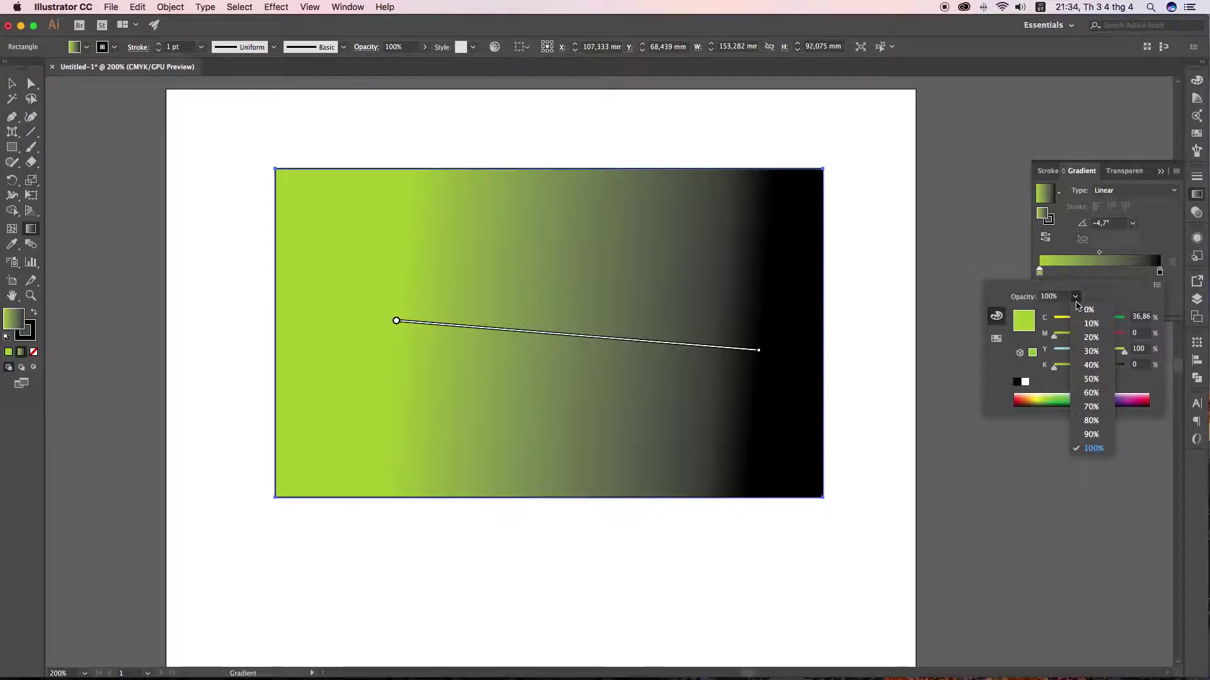
pyautogui.click(1091, 379)
pyautogui.click(1076, 297)
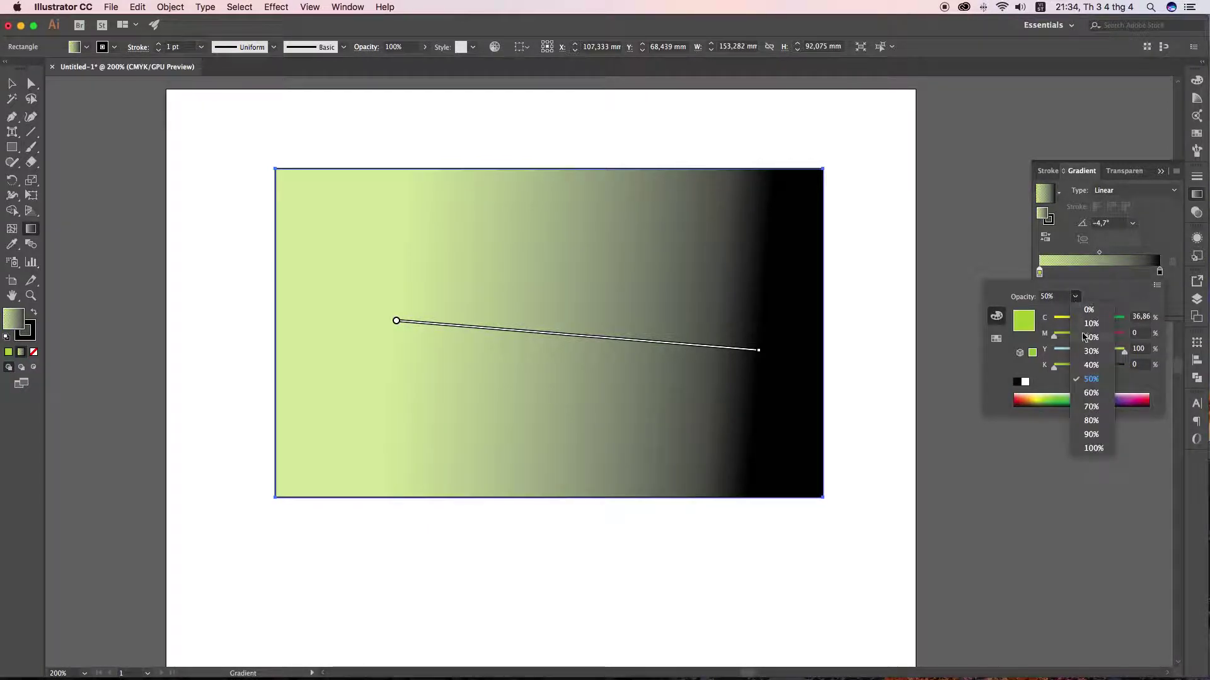
pyautogui.click(1089, 345)
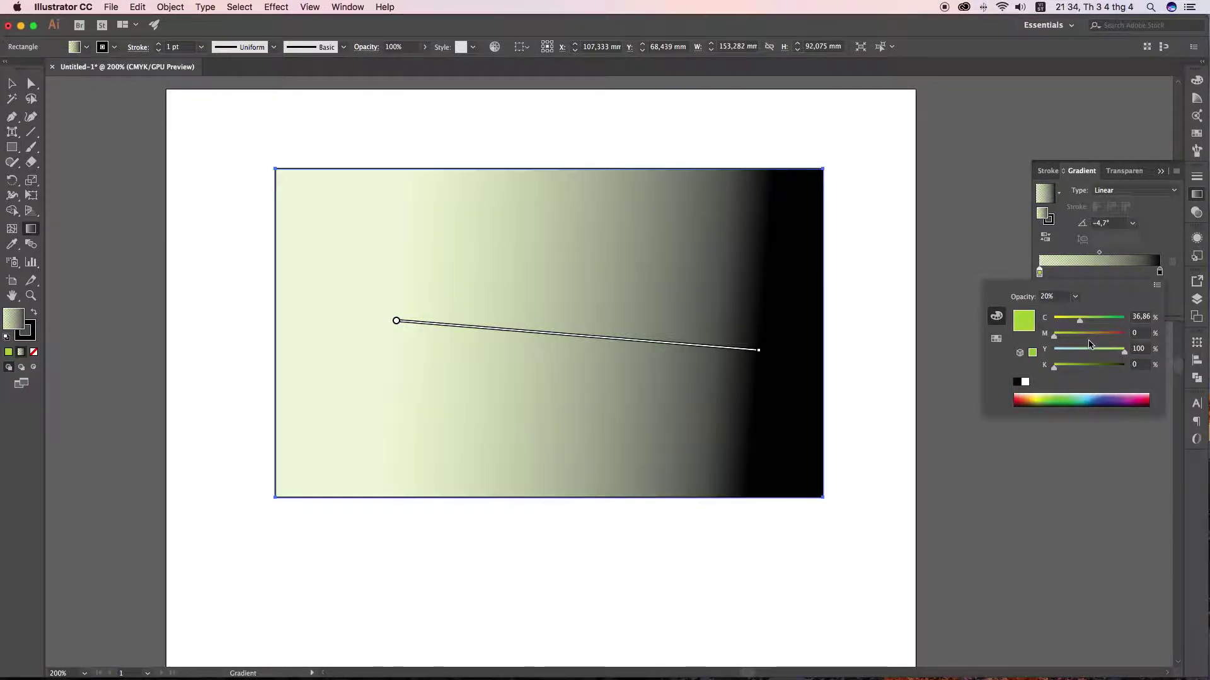
pyautogui.click(1075, 297)
pyautogui.click(1094, 454)
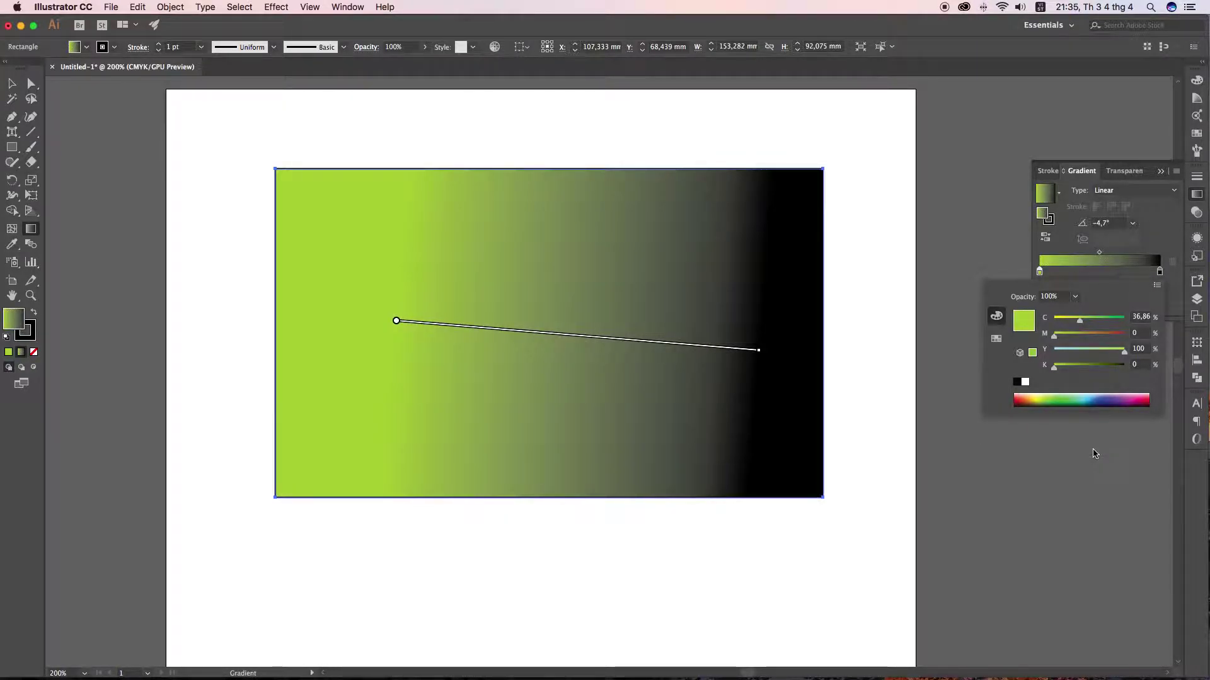
pyautogui.click(1155, 242)
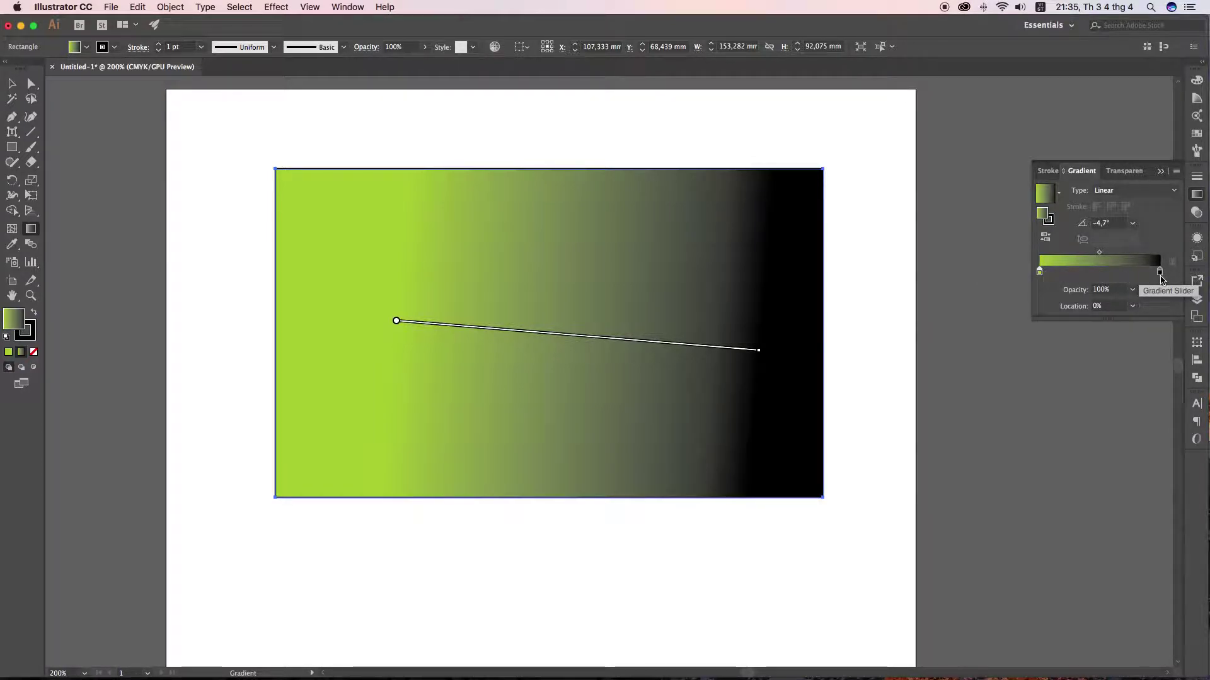
pyautogui.click(1160, 273)
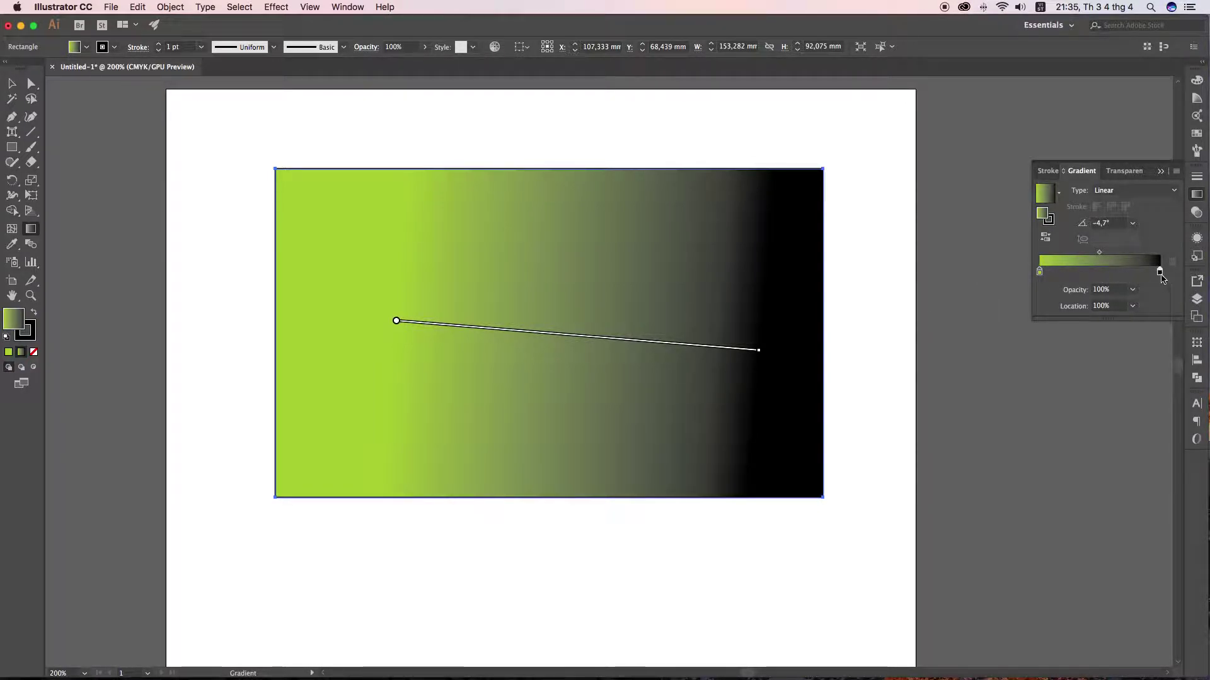
# - Try green, orange, crimson, magenta and cyan-blue swatches on the right stop
pyautogui.doubleClick(1160, 273)
pyautogui.click(997, 339)
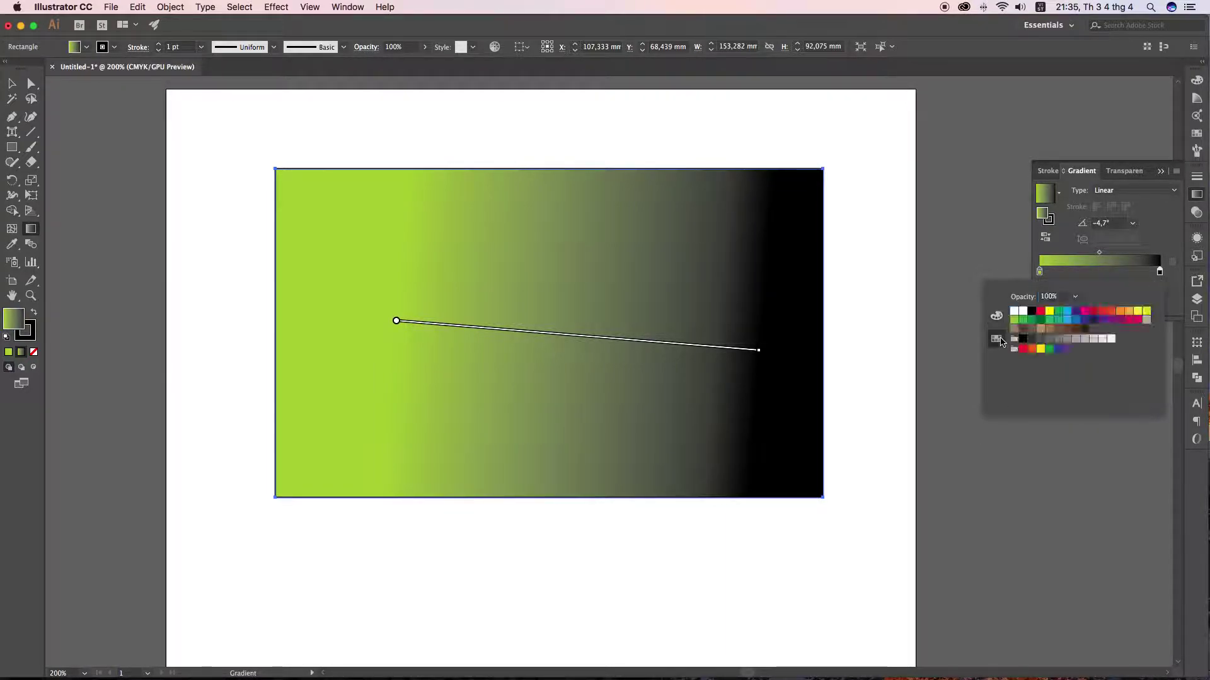
pyautogui.click(996, 316)
pyautogui.click(999, 341)
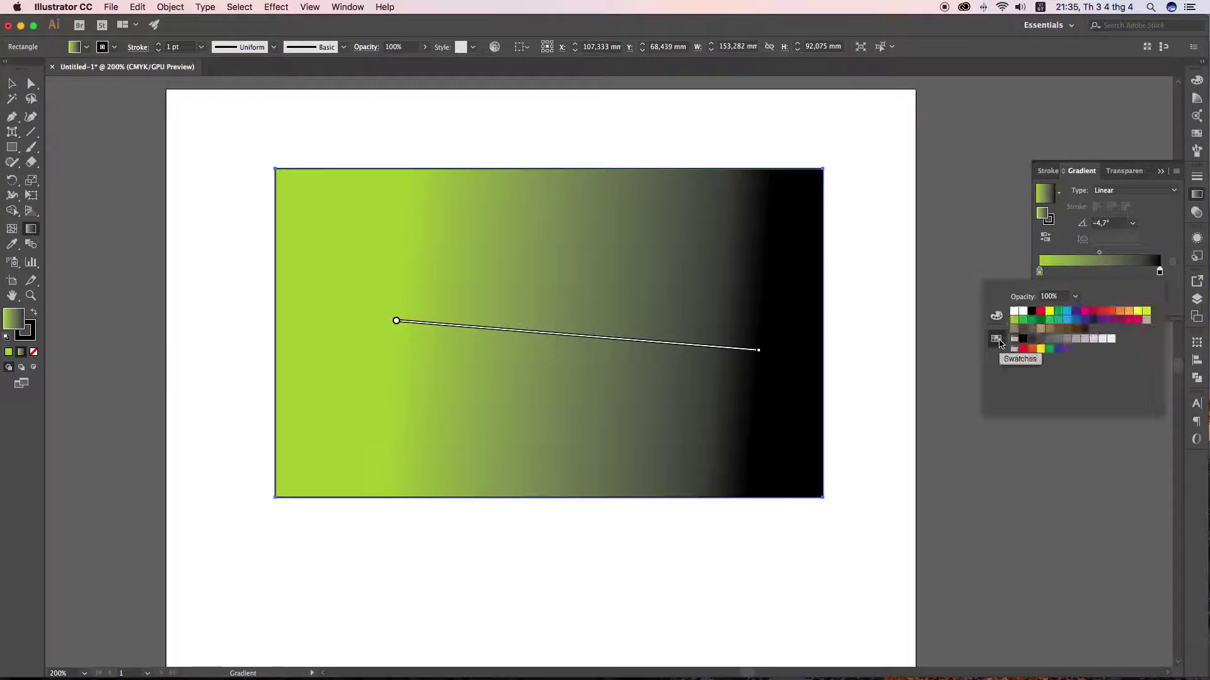
pyautogui.click(1049, 349)
pyautogui.click(1121, 312)
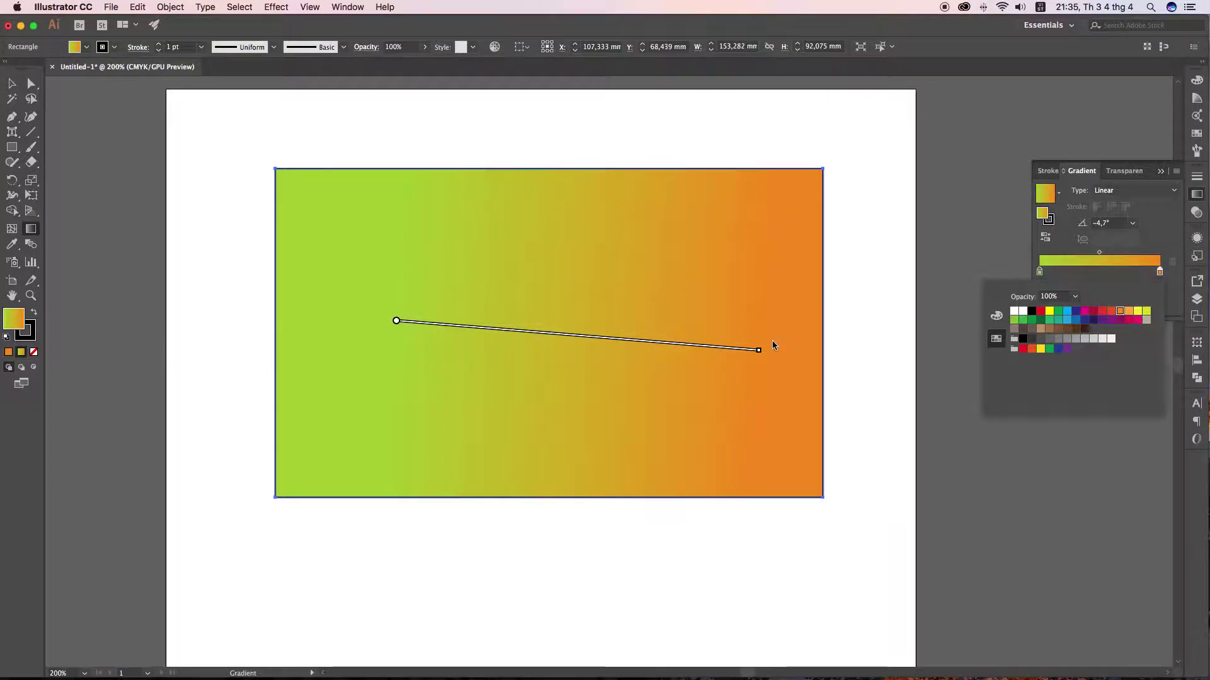
pyautogui.click(1129, 319)
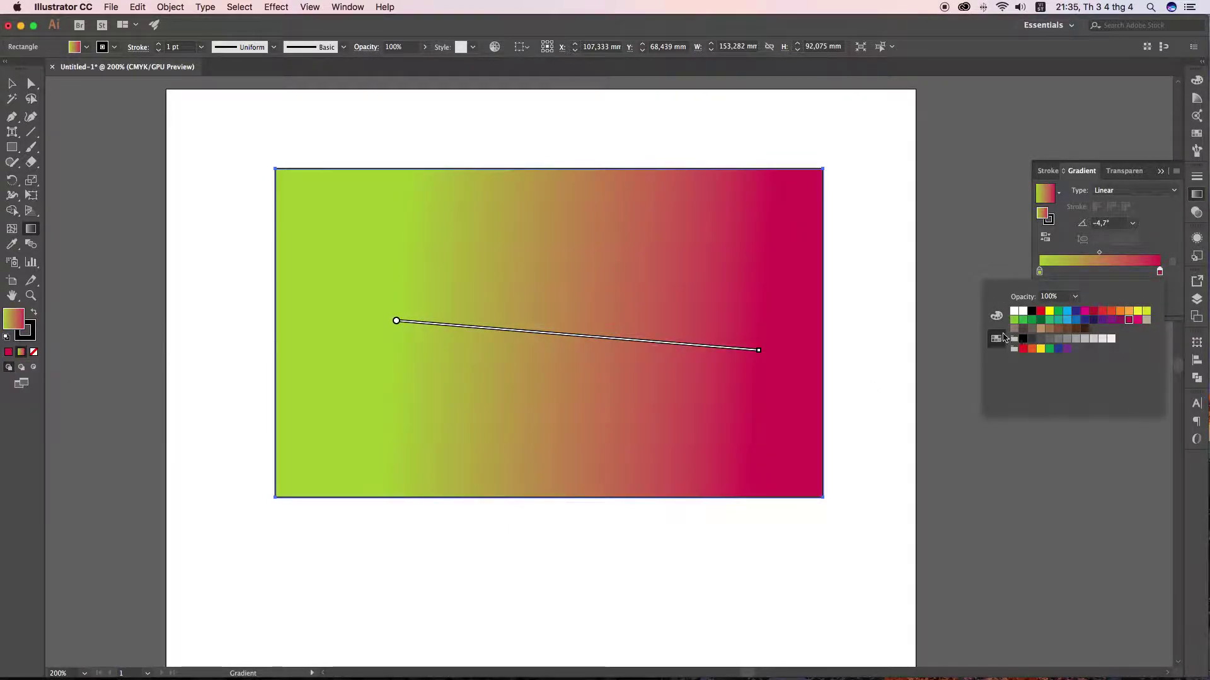
pyautogui.click(1085, 312)
pyautogui.click(1067, 312)
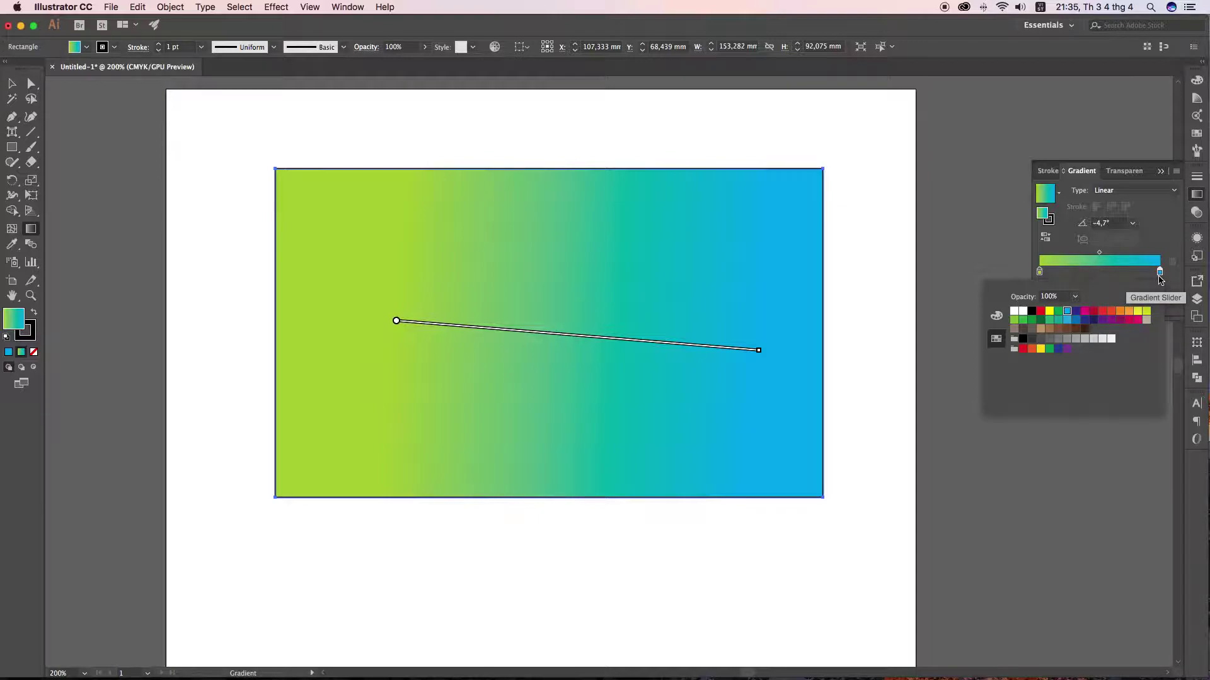
# - Set the right stop to deep blue from the colour spectrum and close the editor
pyautogui.click(998, 317)
pyautogui.moveTo(1022, 394); pyautogui.dragTo(1107, 397)
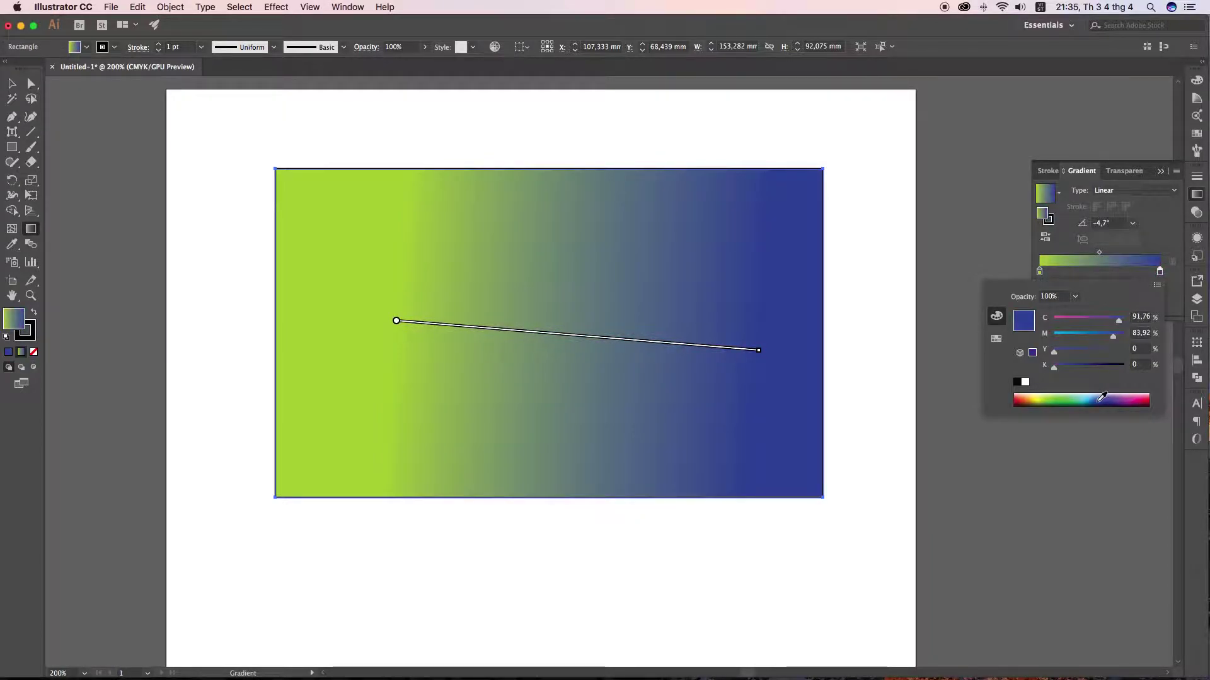
pyautogui.click(1172, 262)
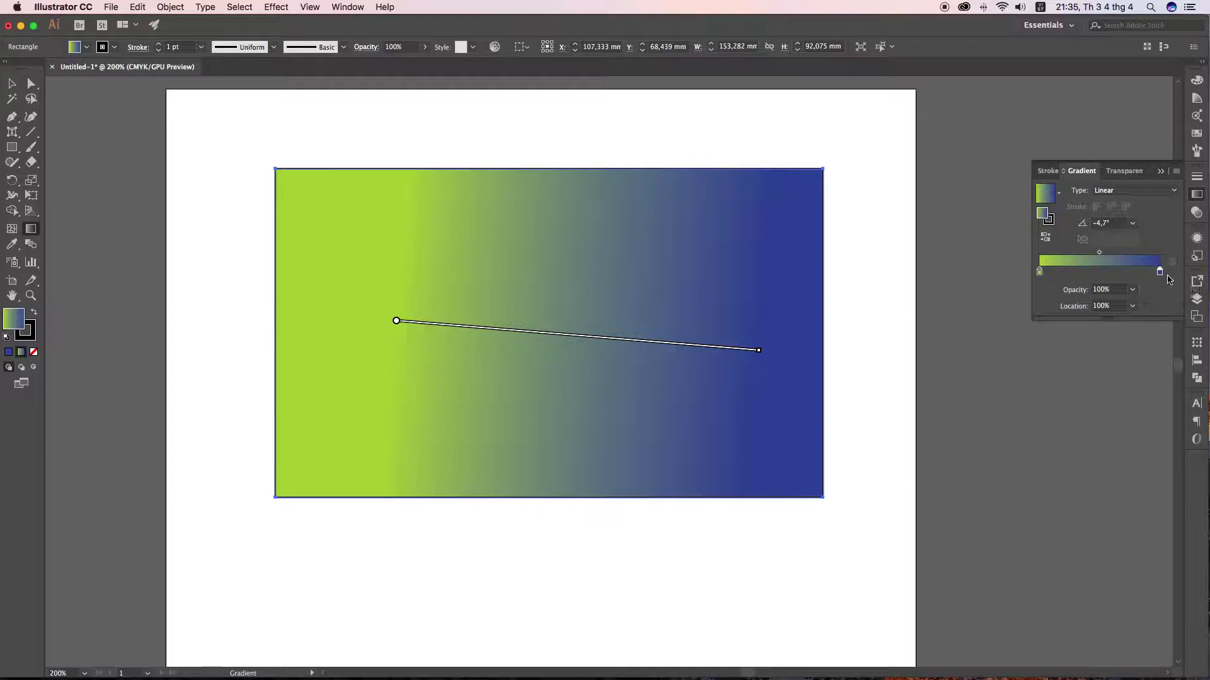
pyautogui.click(1132, 289)
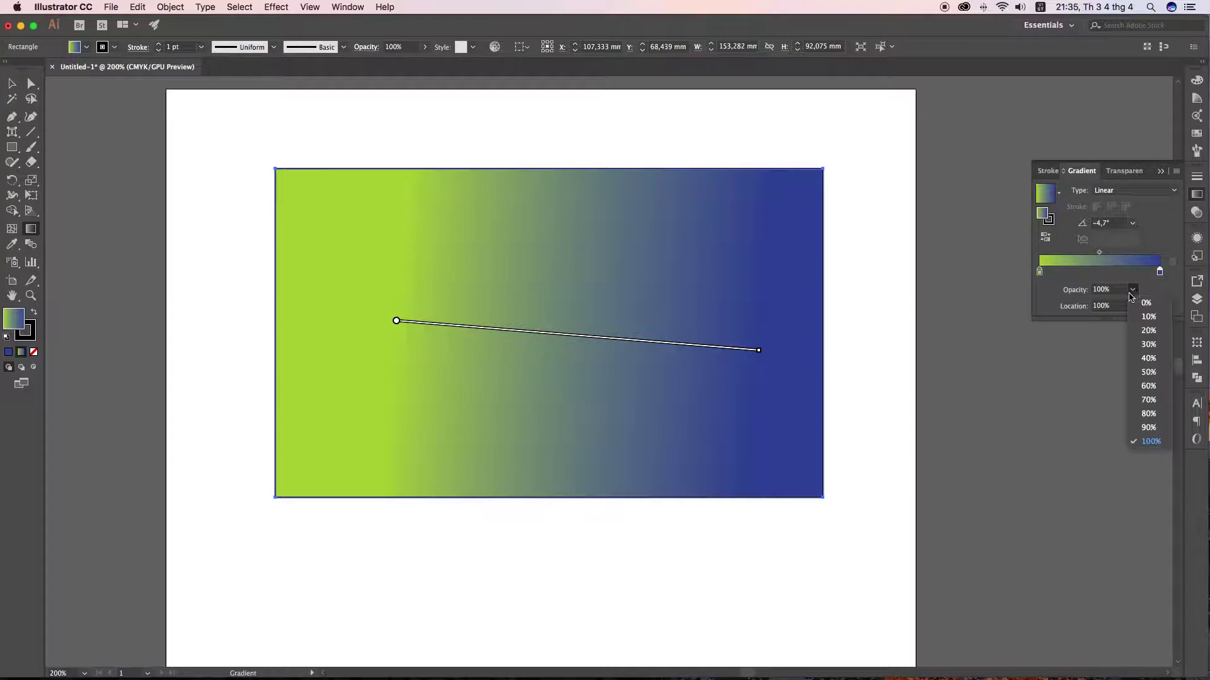
pyautogui.click(1143, 366)
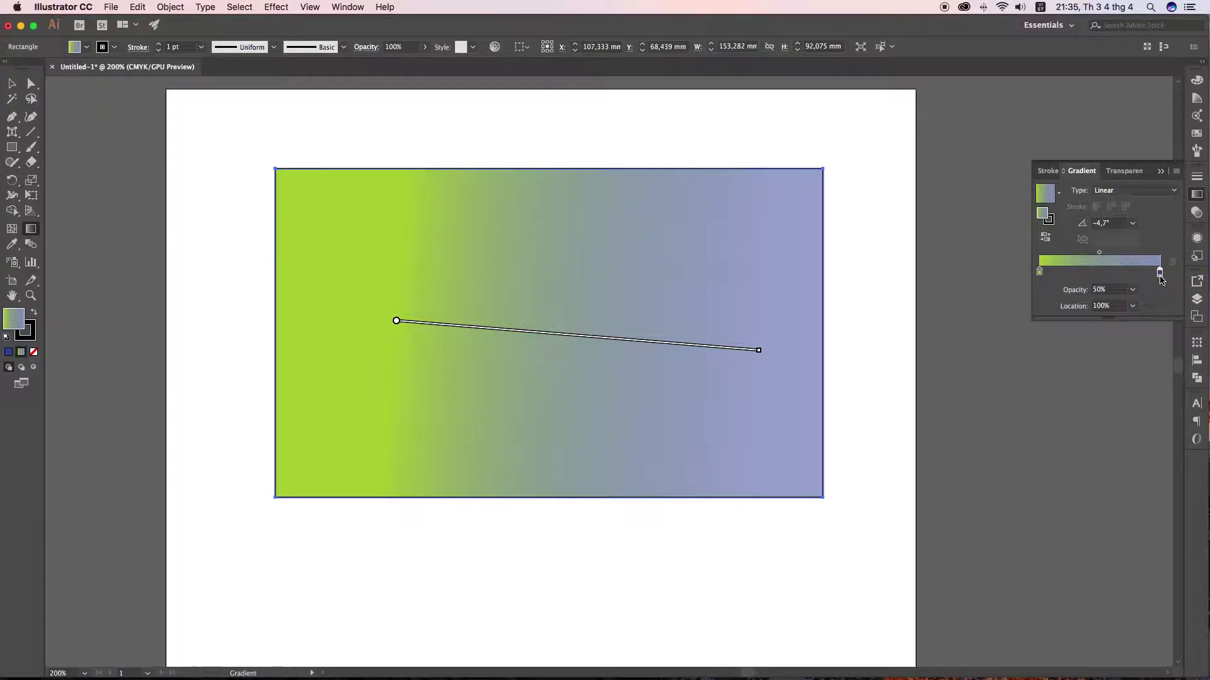
pyautogui.click(1132, 289)
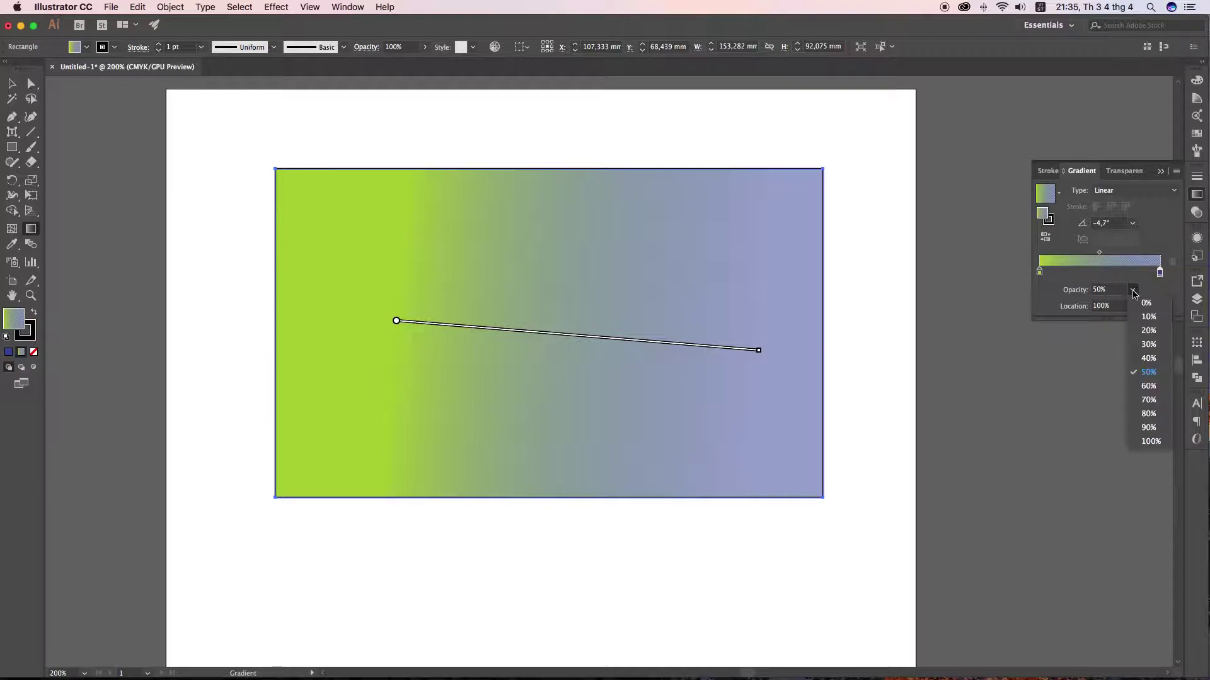
pyautogui.click(1149, 445)
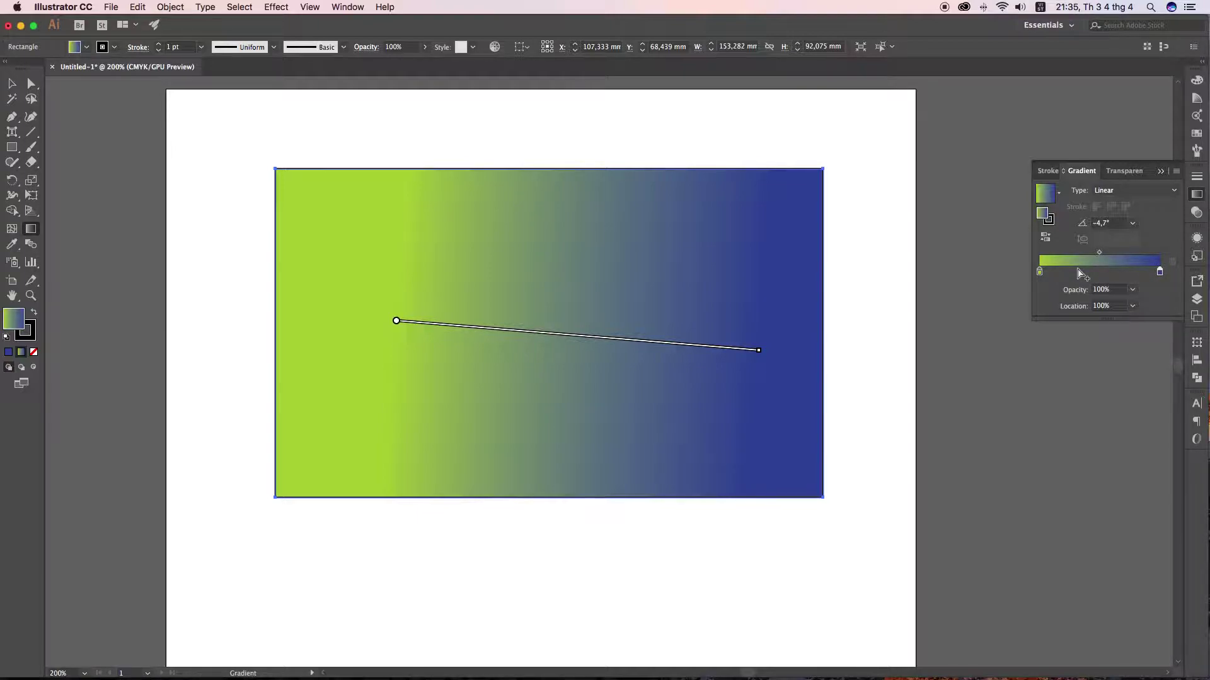
# - Add gradient stops at about one third and two thirds, colouring the first red
pyautogui.click(1078, 272)
pyautogui.click(1121, 272)
pyautogui.doubleClick(1078, 273)
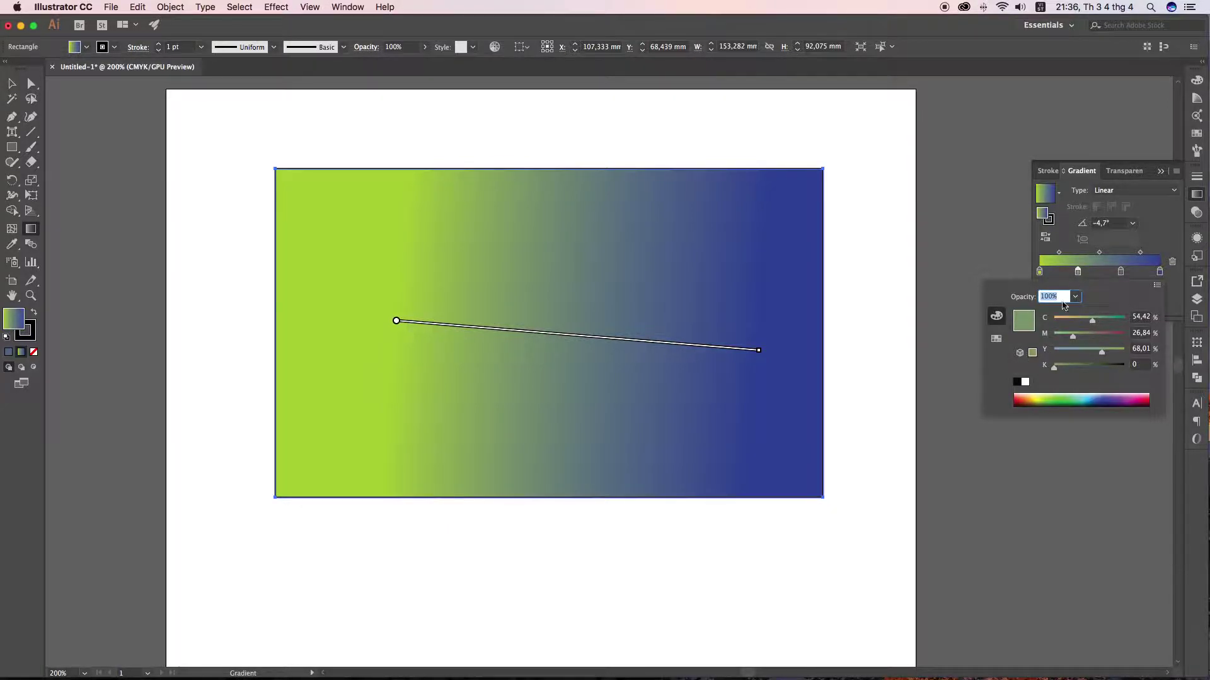
pyautogui.click(1020, 402)
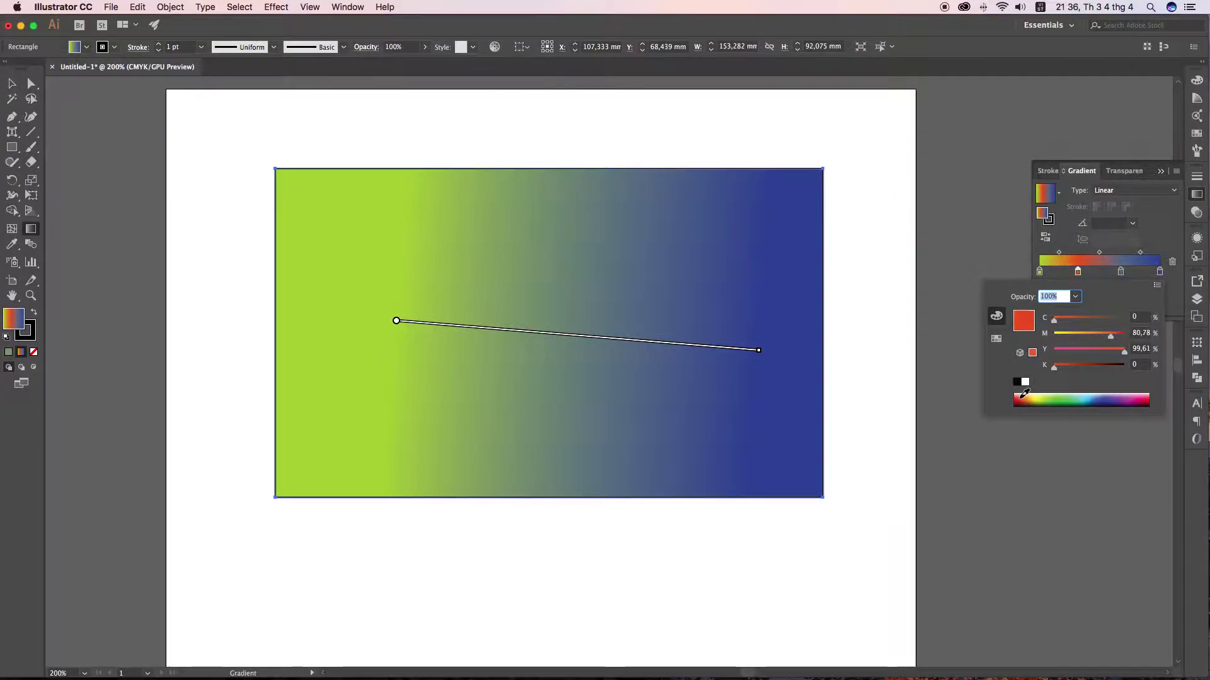
# - Colour the two-thirds stop magenta and close the colour editor
pyautogui.click(1120, 272)
pyautogui.doubleClick(1121, 272)
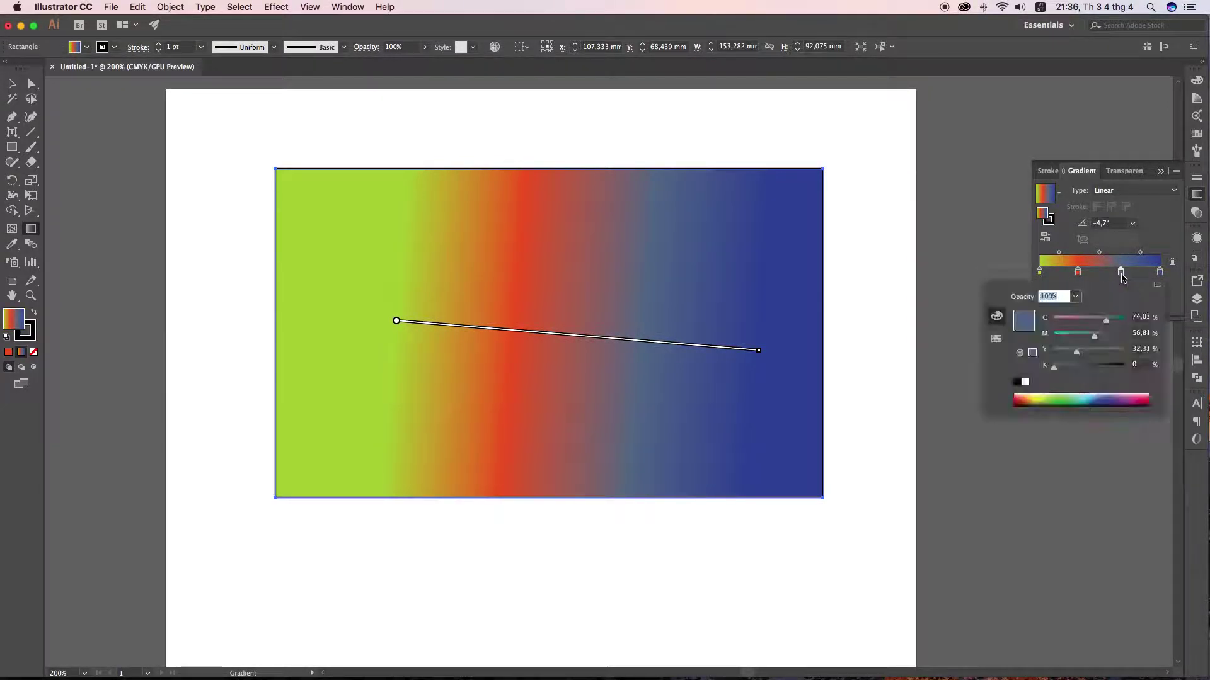
pyautogui.click(1133, 395)
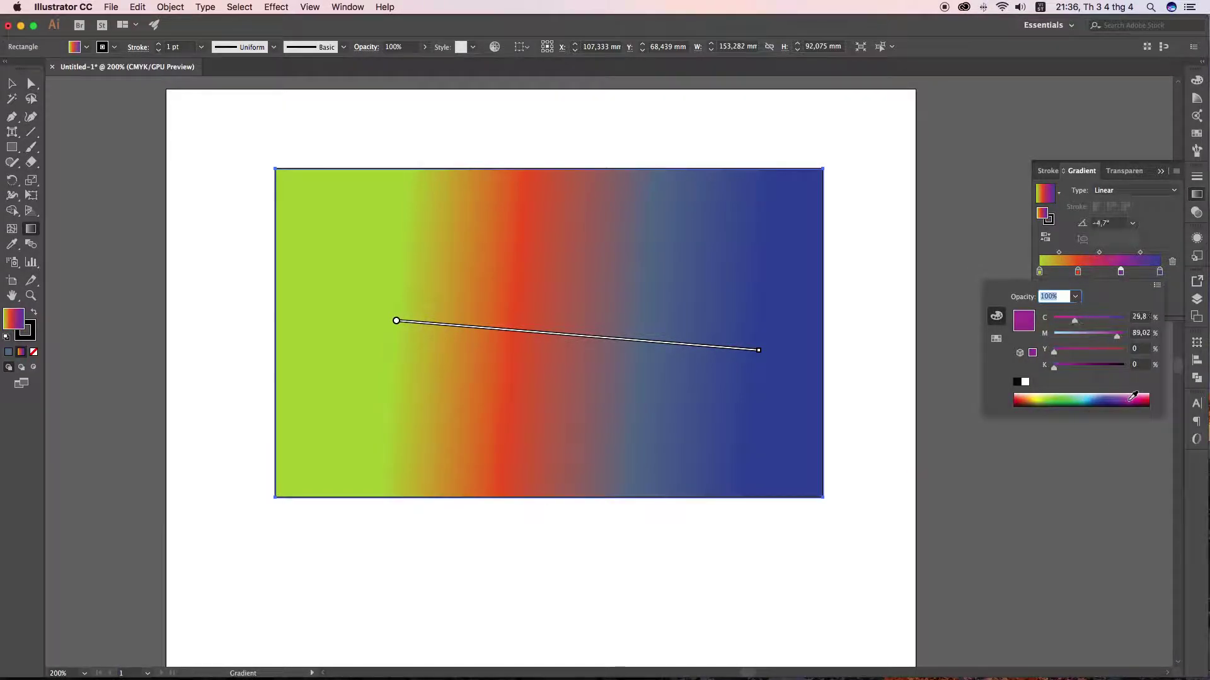
pyautogui.click(1153, 247)
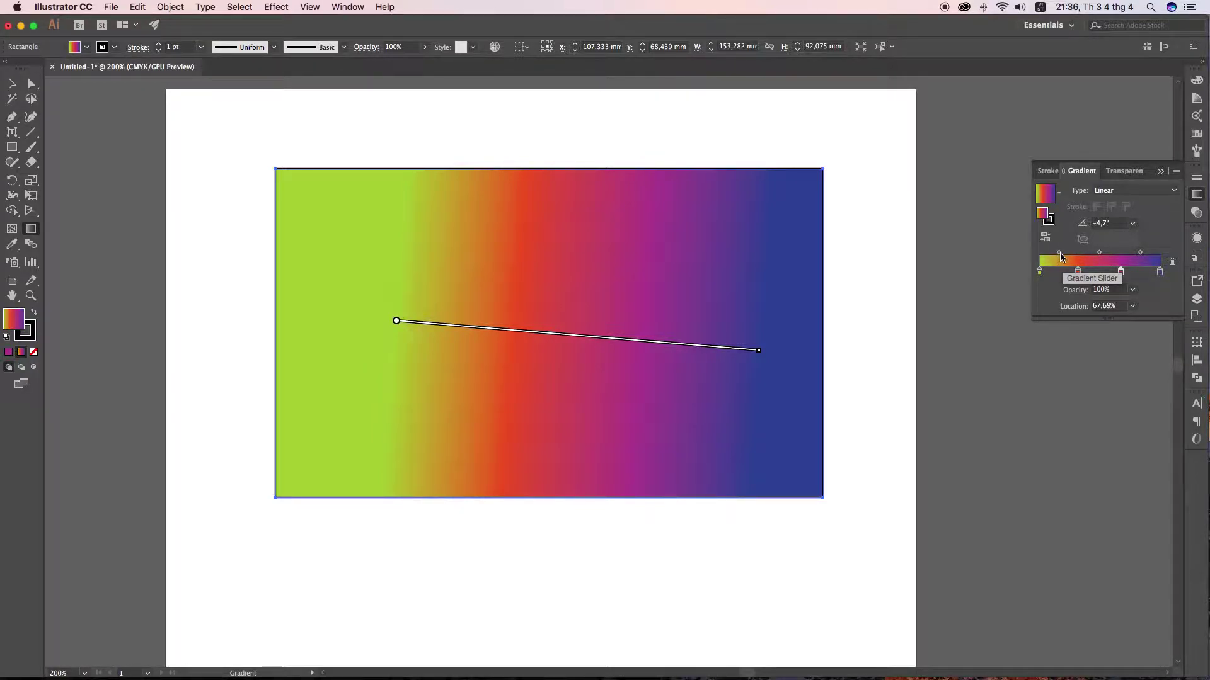
# - Move the magenta stop to about 29%, left of red, and adjust the blend midpoints
pyautogui.moveTo(1120, 271)
pyautogui.mouseDown()
pyautogui.moveTo(1064, 271)
pyautogui.moveTo(1121, 272)
pyautogui.moveTo(1087, 253)
pyautogui.moveTo(1113, 256)
pyautogui.mouseUp()
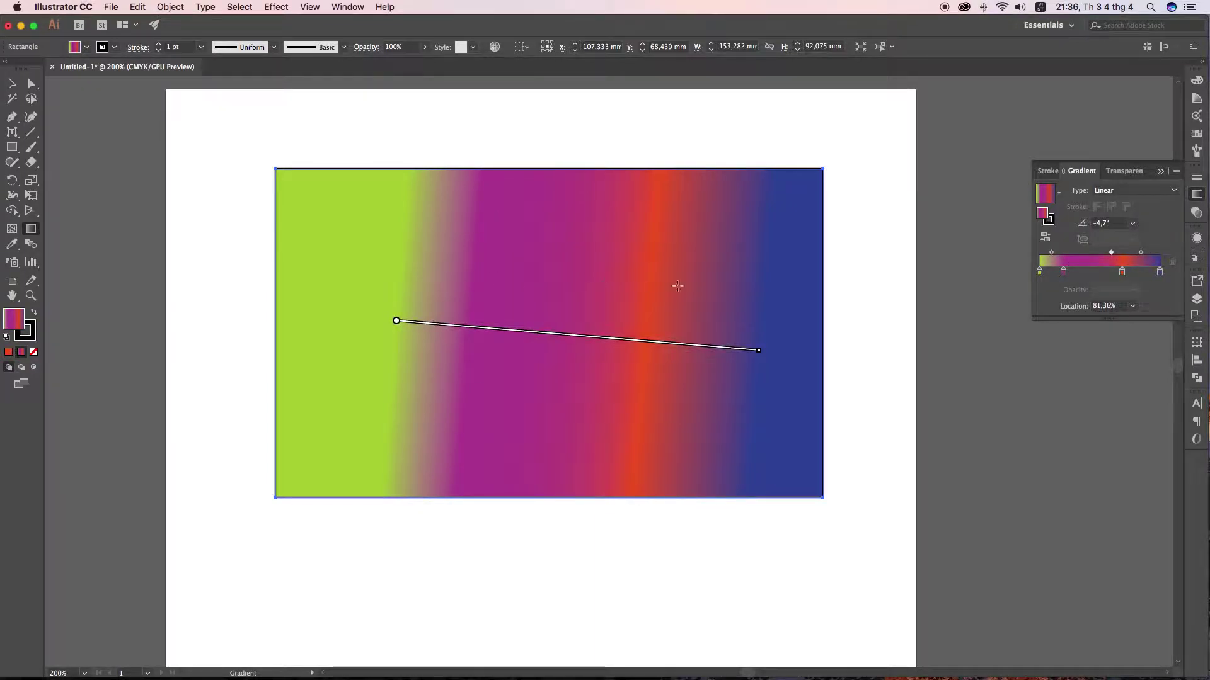
pyautogui.moveTo(1112, 257); pyautogui.dragTo(1107, 257)
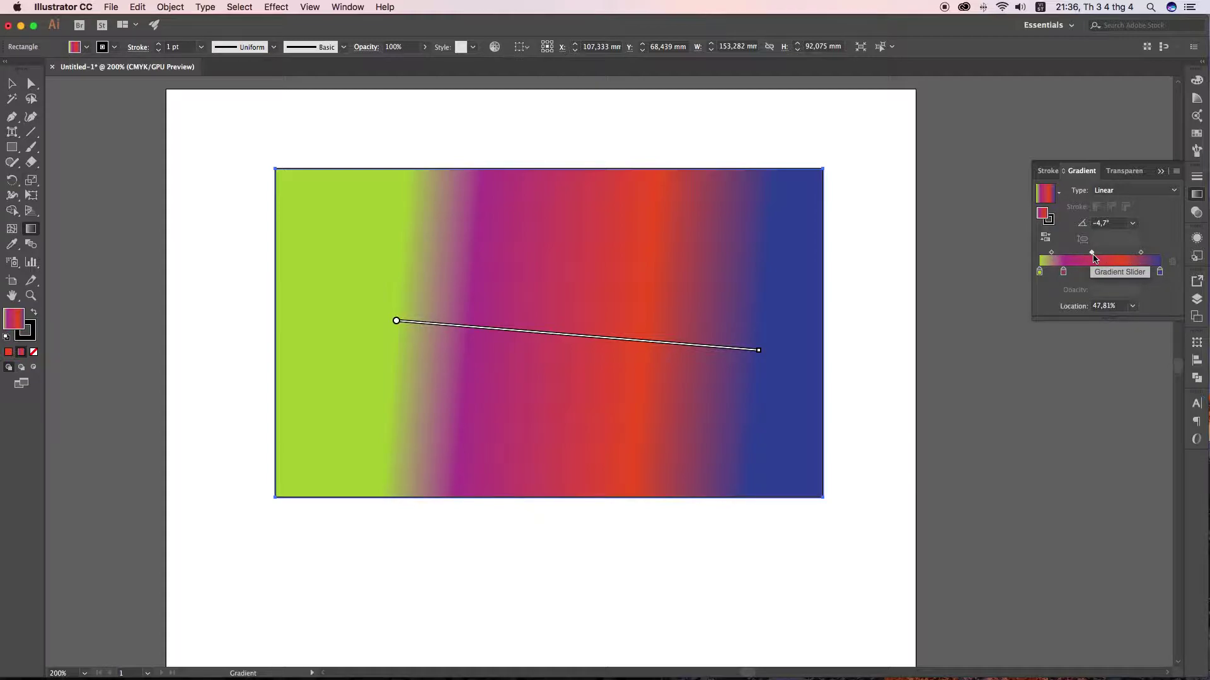
pyautogui.moveTo(1093, 257); pyautogui.dragTo(1076, 278)
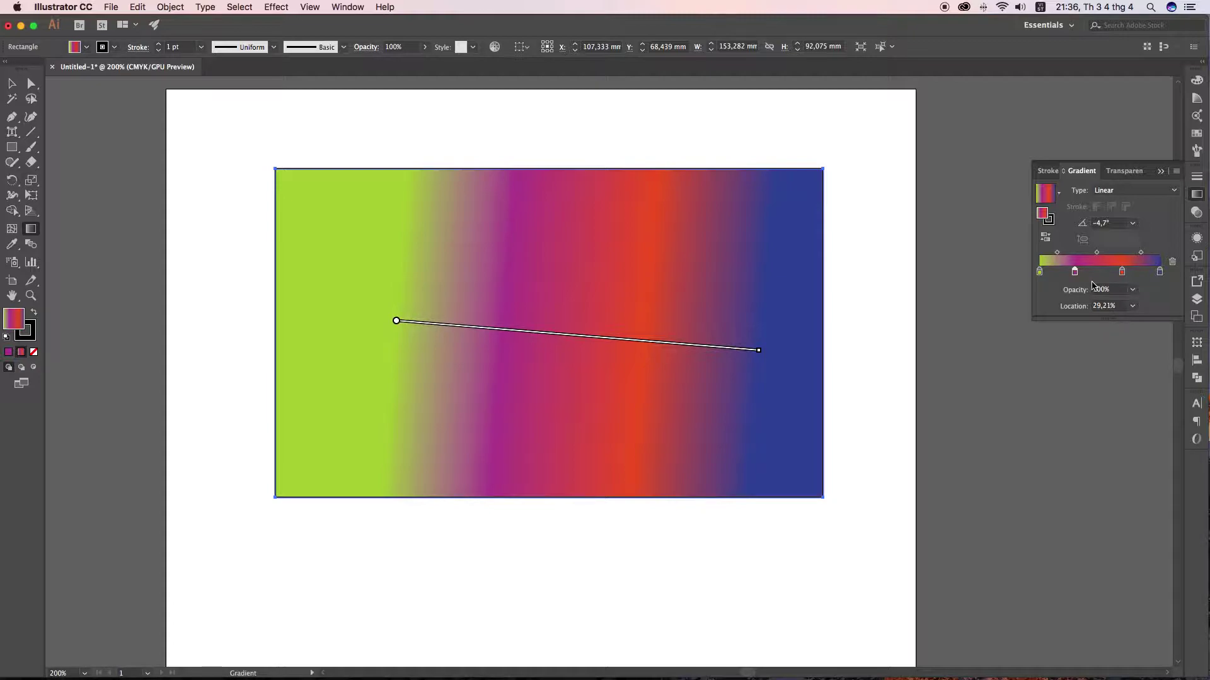
# - Delete the red and pink middle stops so the gradient runs yellow-green to blue
pyautogui.click(1123, 273)
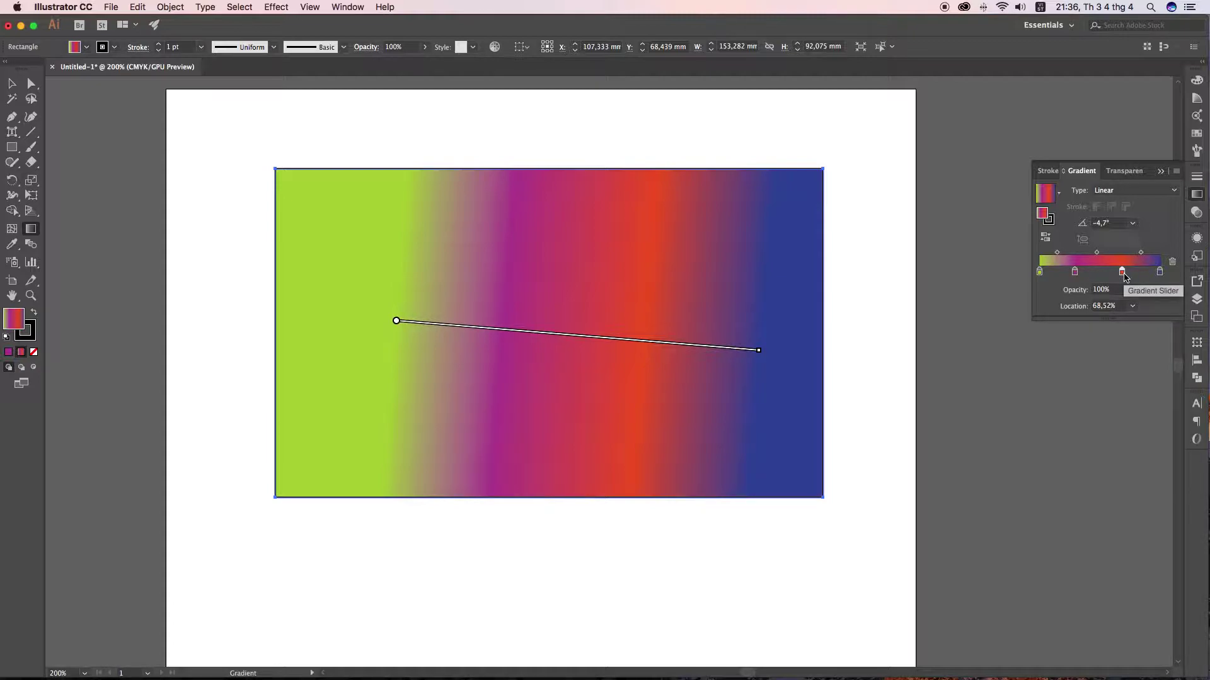
pyautogui.click(1173, 264)
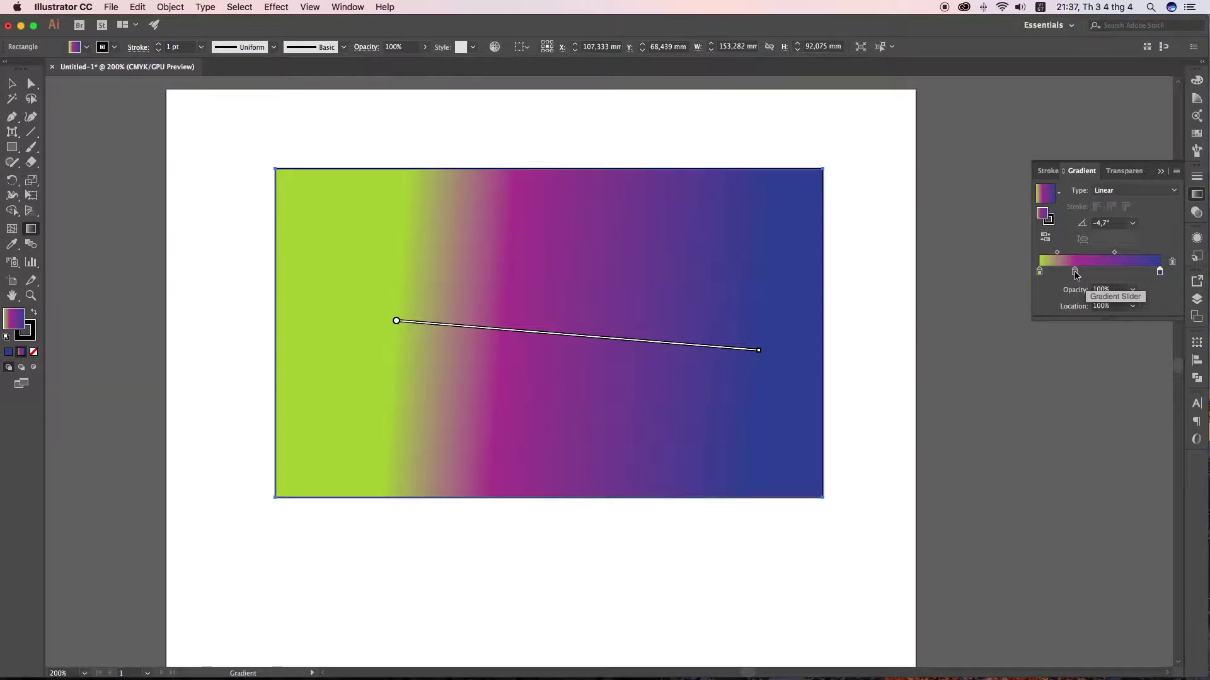
pyautogui.moveTo(1075, 272); pyautogui.dragTo(1074, 303)
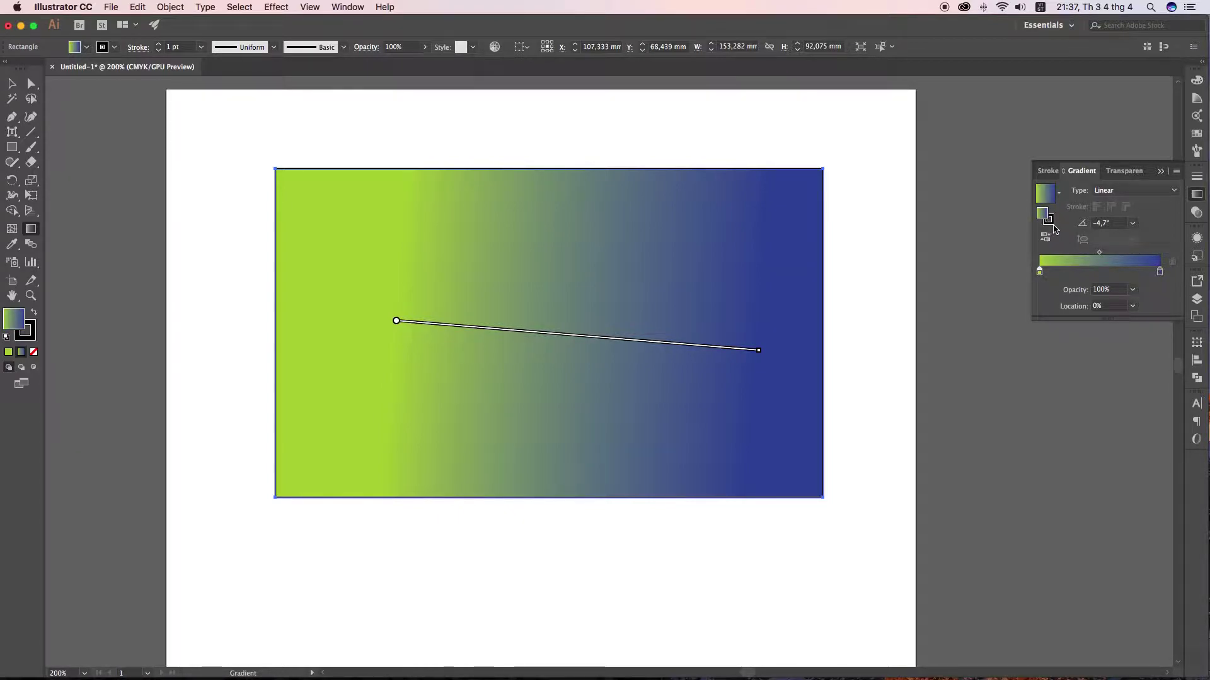
# - Apply the green-to-blue gradient to the rectangle's outline stroke
pyautogui.click(1049, 220)
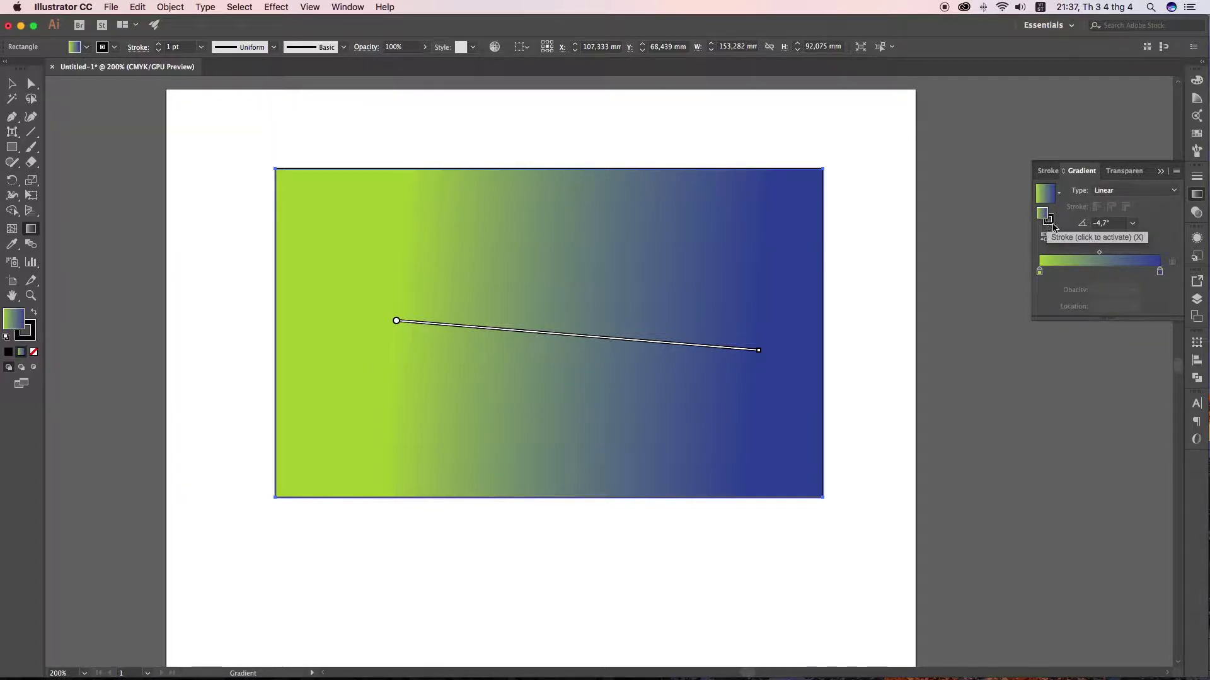
pyautogui.click(1064, 262)
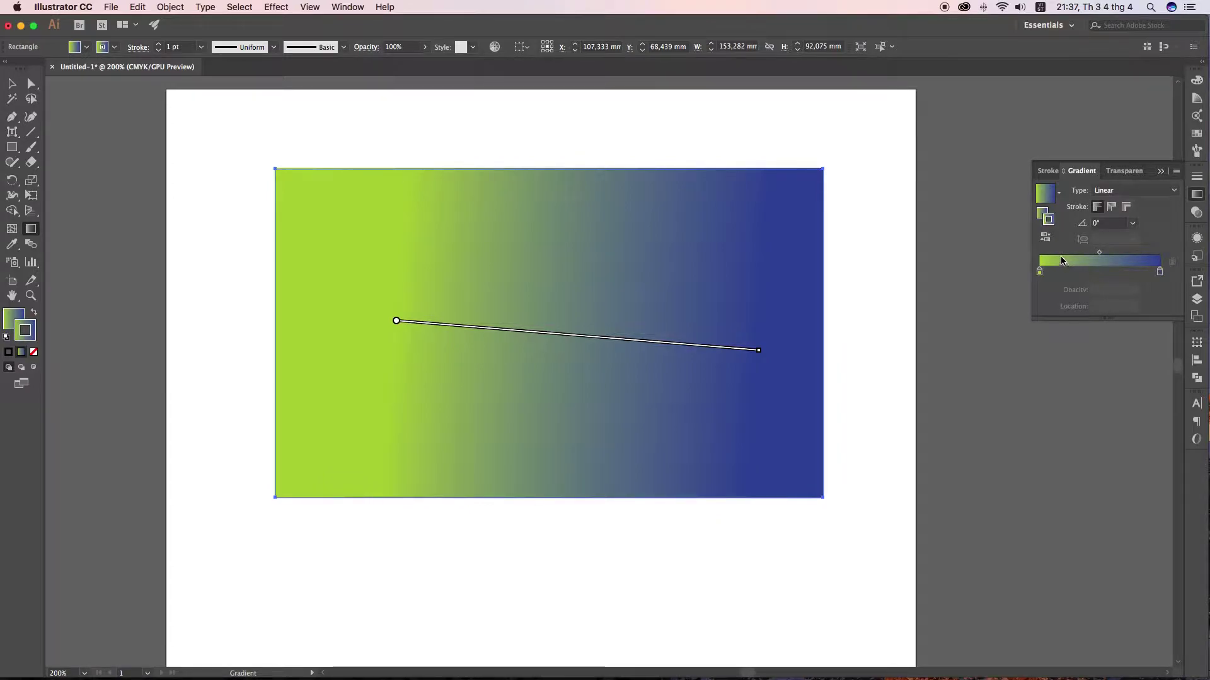
pyautogui.click(1043, 214)
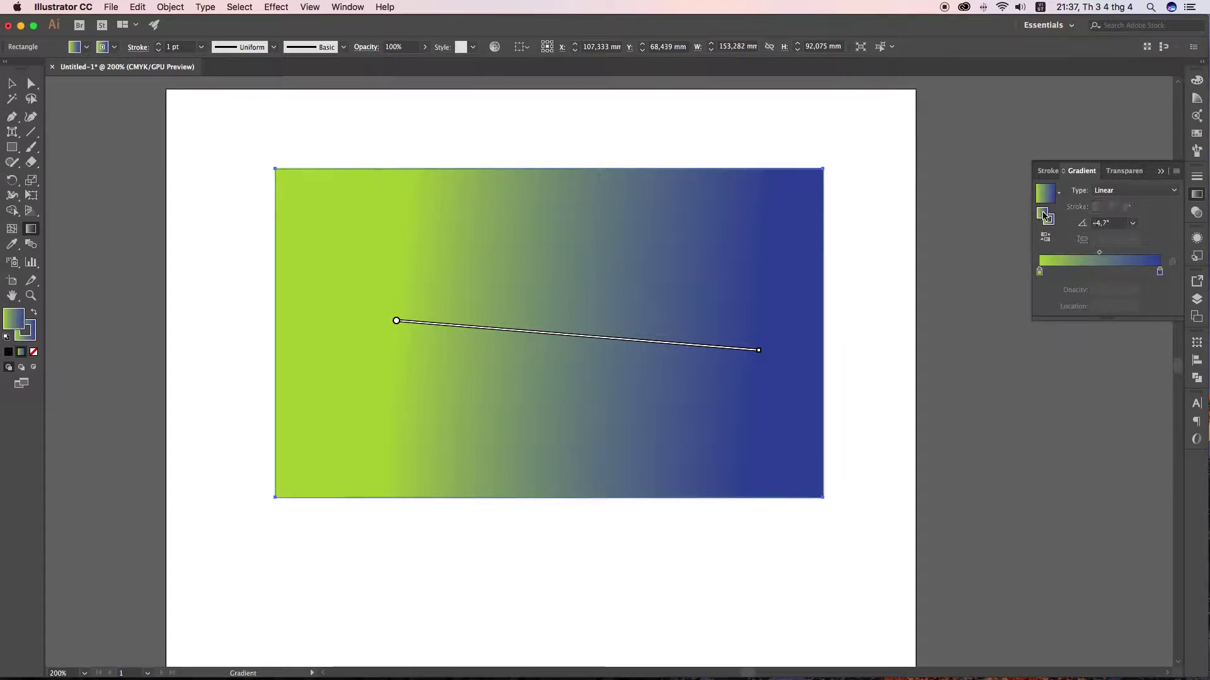
pyautogui.click(1048, 220)
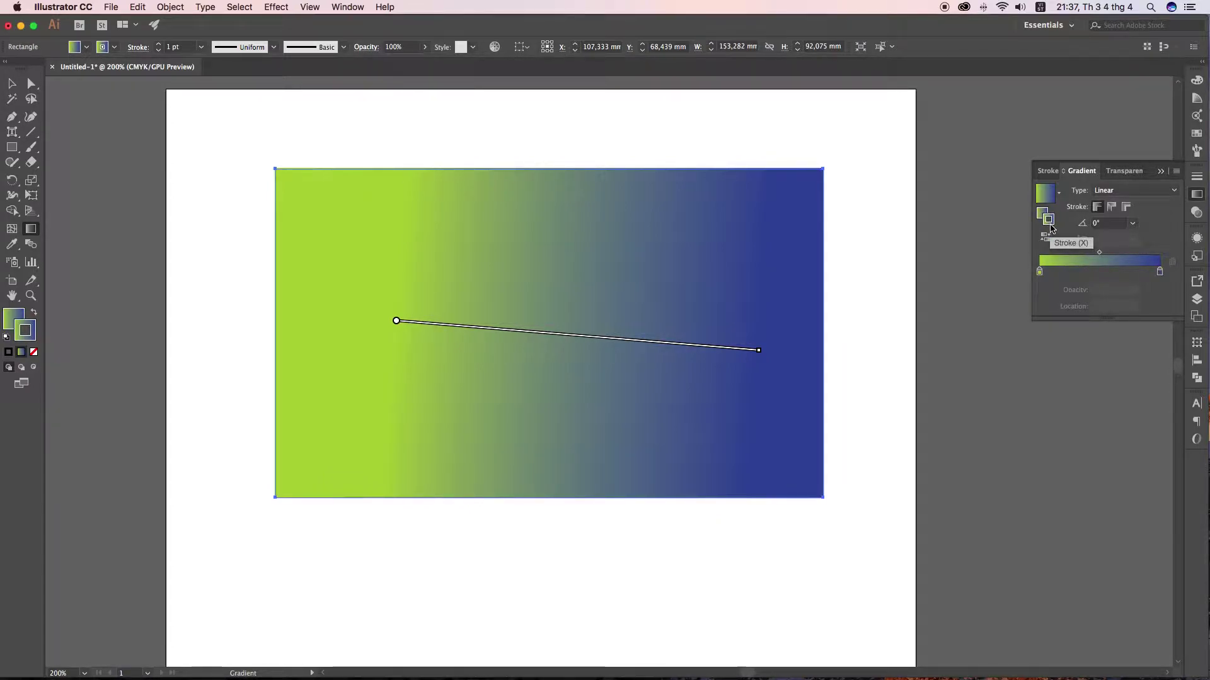
# - Reverse the fill gradient and restore it to green-to-blue, selecting the green start stop
pyautogui.click(1042, 213)
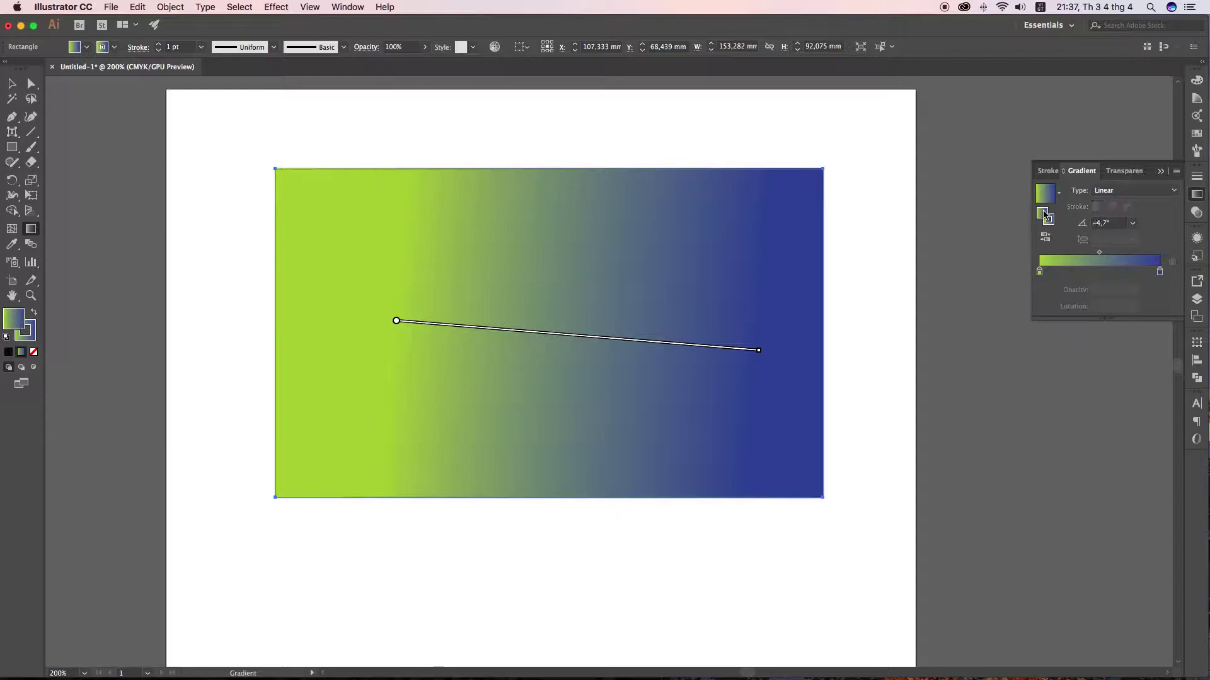
pyautogui.click(1046, 240)
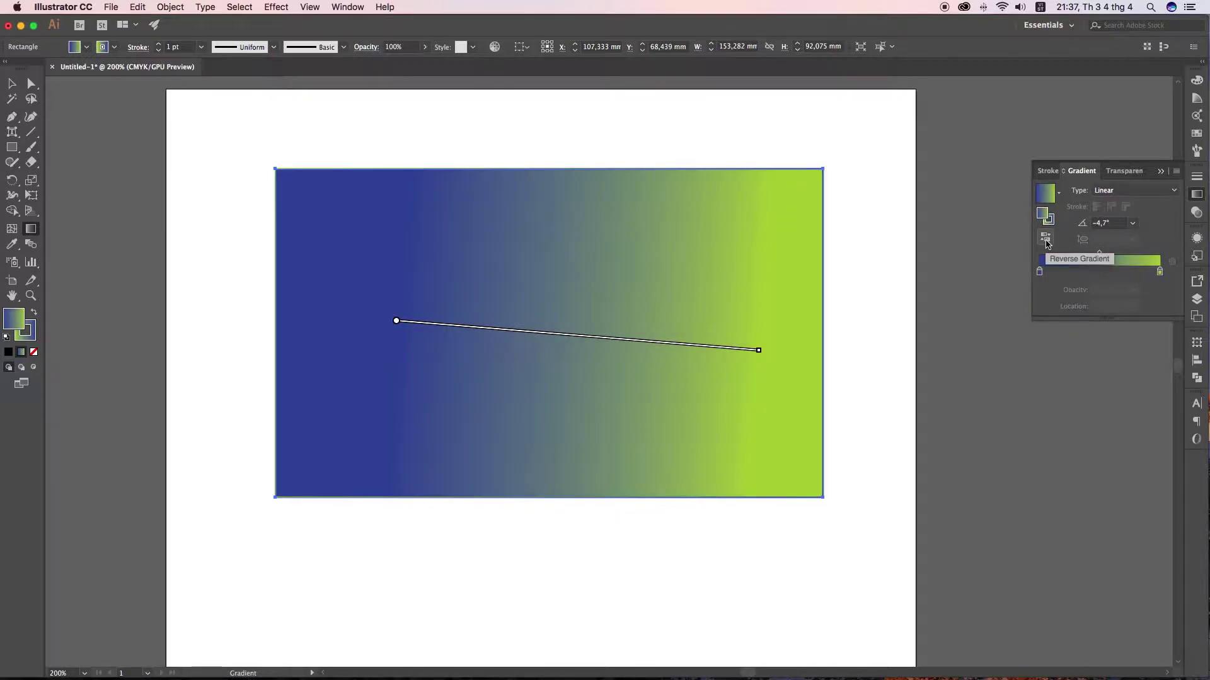
pyautogui.click(1046, 240)
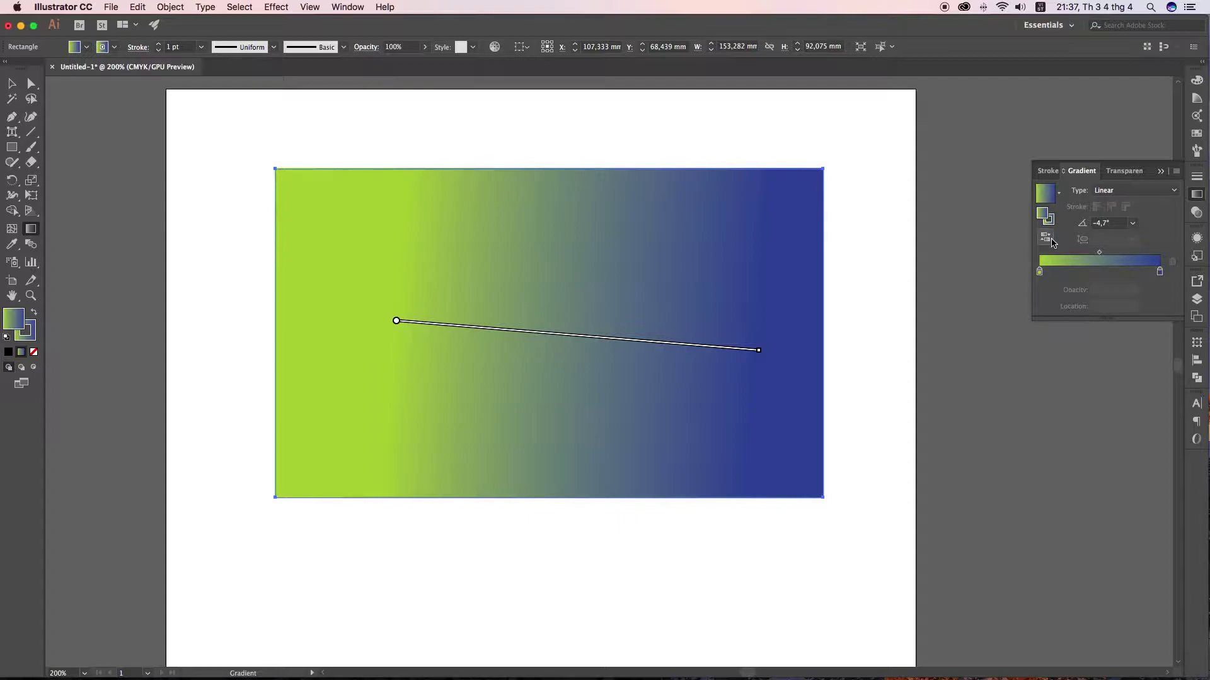
pyautogui.click(1040, 274)
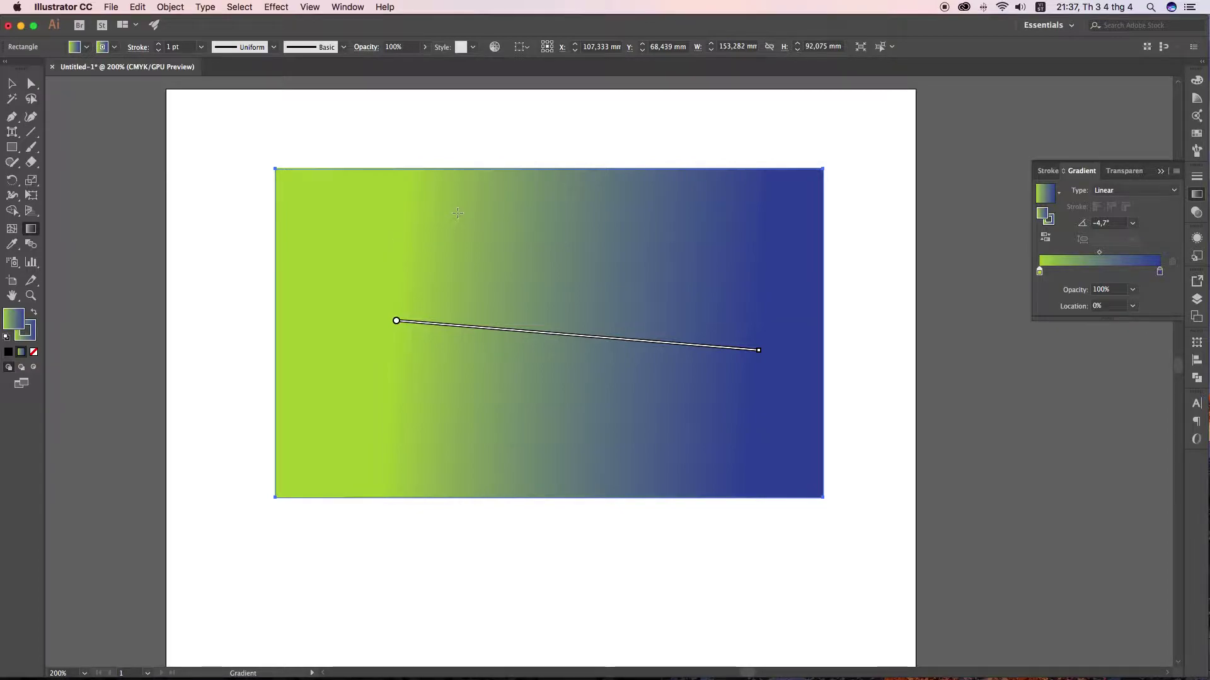
# - Redraw the gradient diagonally with the Gradient tool, ending navy lower left to lime upper right (about −149°)
pyautogui.moveTo(452, 205)
pyautogui.mouseDown()
pyautogui.moveTo(671, 399)
pyautogui.moveTo(729, 432)
pyautogui.mouseUp()
pyautogui.moveTo(608, 202); pyautogui.dragTo(526, 427)
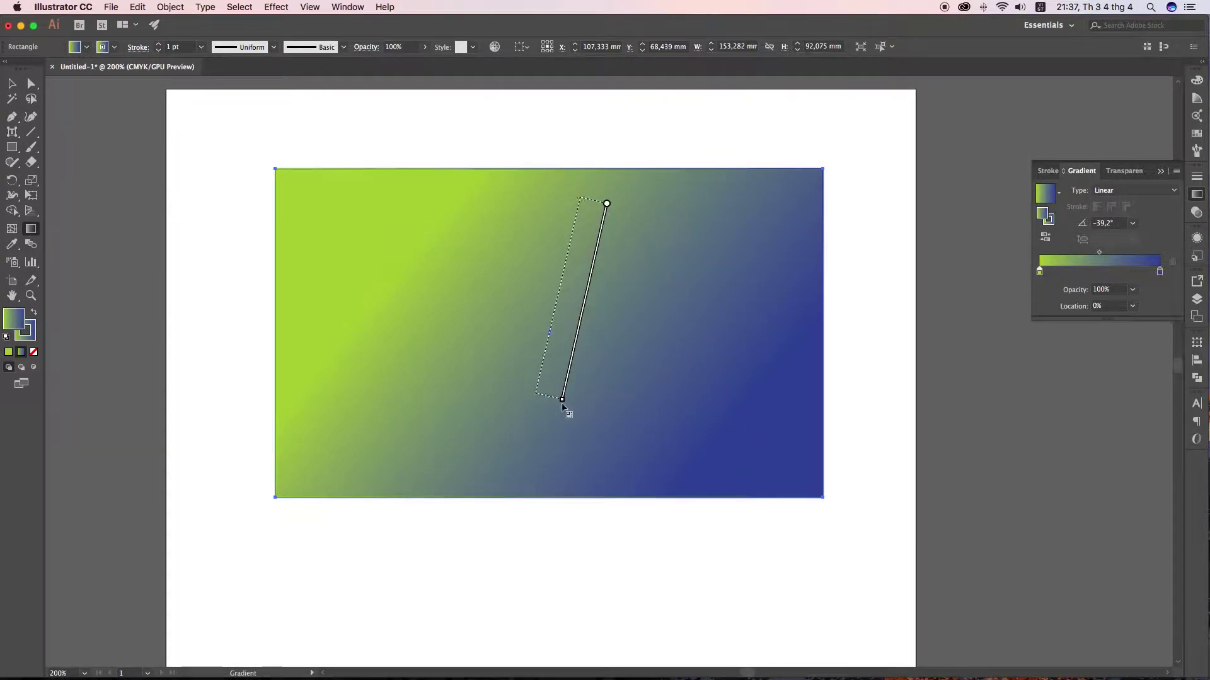
pyautogui.moveTo(728, 222); pyautogui.dragTo(441, 397)
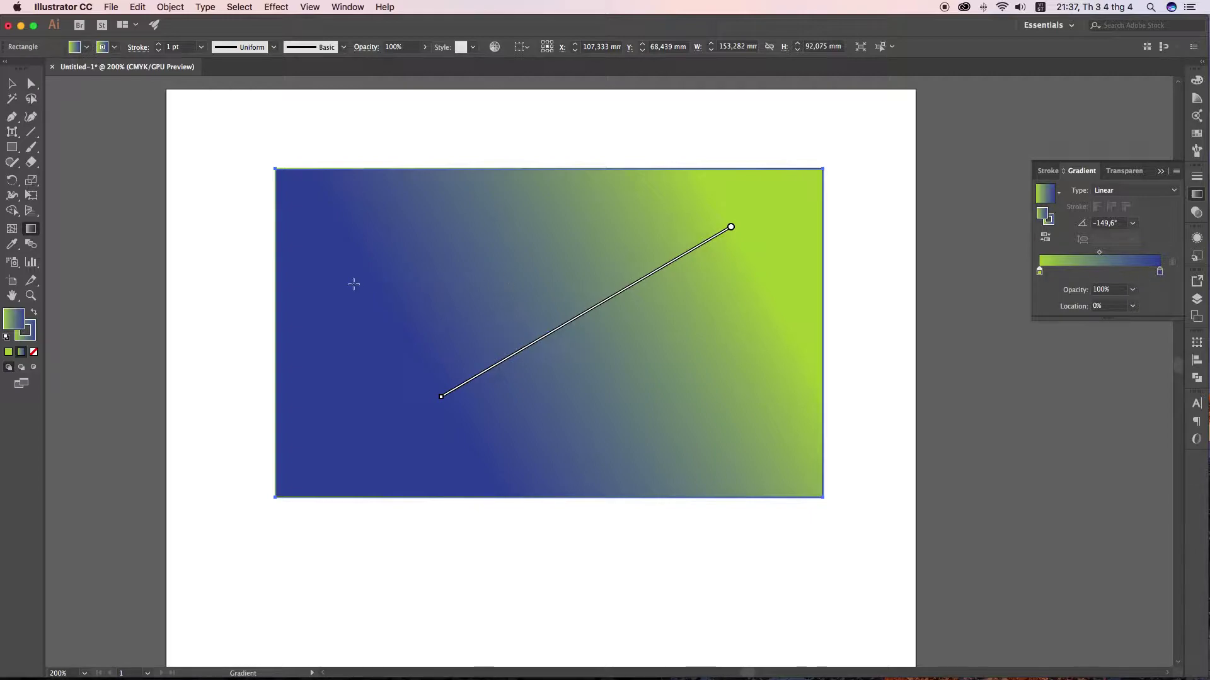
pyautogui.moveTo(347, 283); pyautogui.dragTo(389, 292)
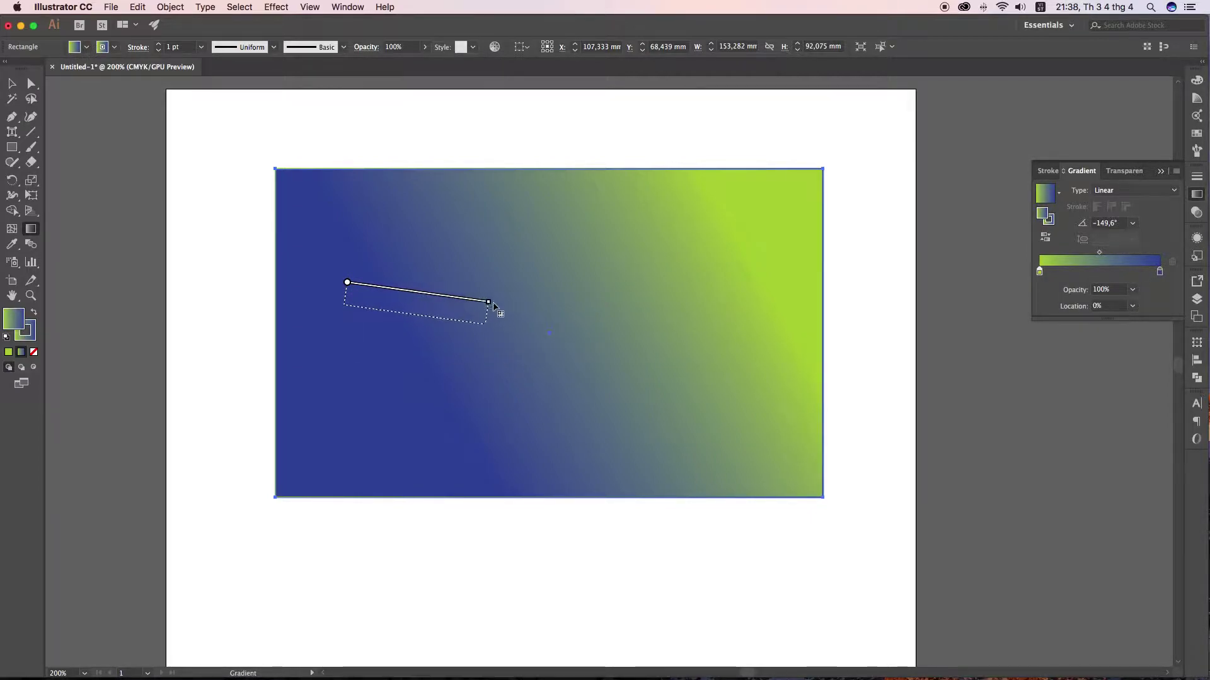
pyautogui.moveTo(388, 292)
pyautogui.mouseDown()
pyautogui.moveTo(640, 307)
pyautogui.moveTo(747, 300)
pyautogui.mouseUp()
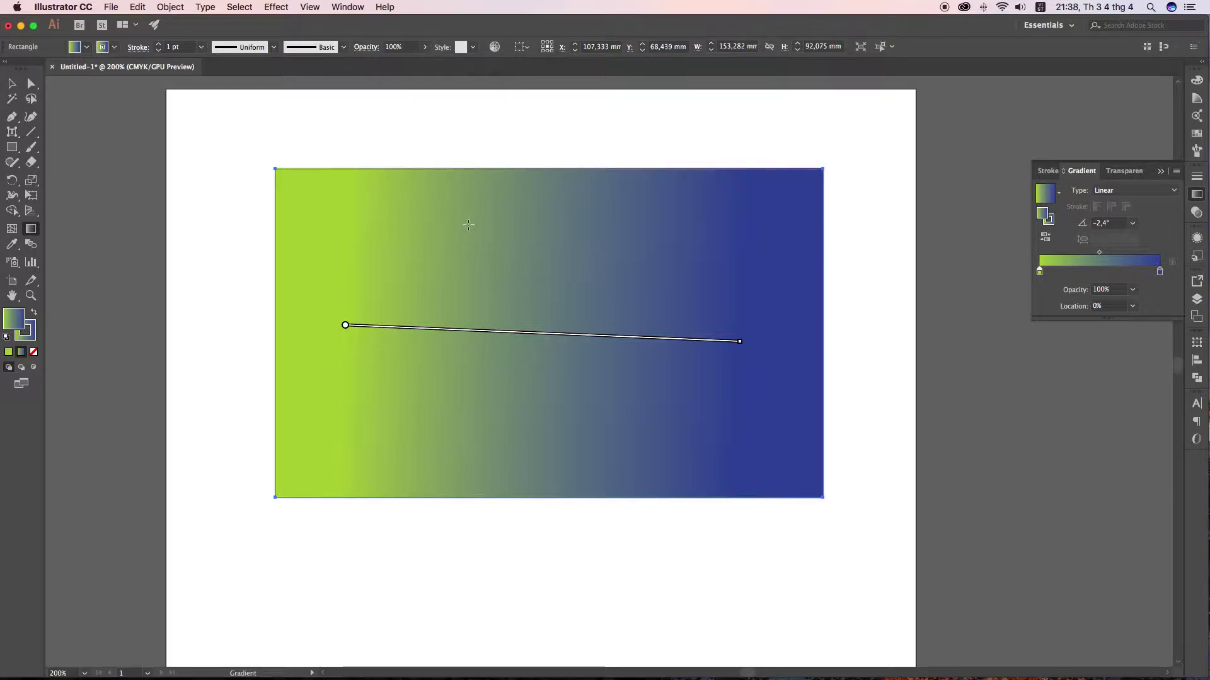
pyautogui.moveTo(469, 225); pyautogui.dragTo(691, 416)
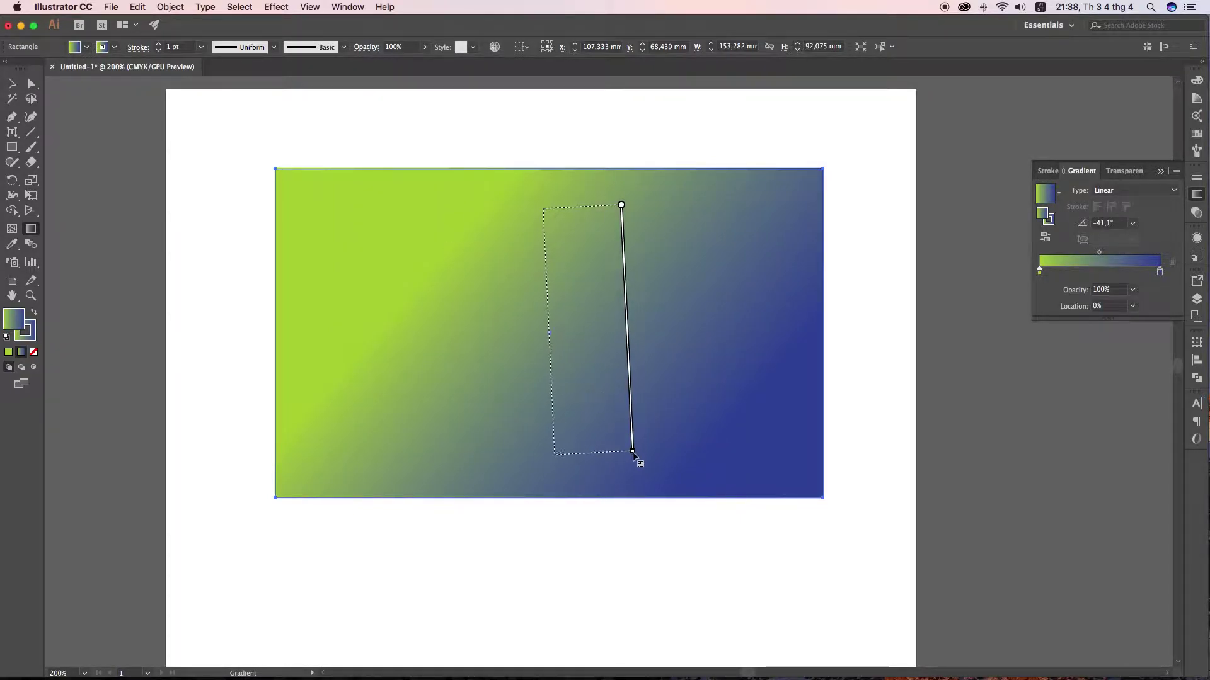
pyautogui.moveTo(622, 204); pyautogui.dragTo(640, 464)
pyautogui.moveTo(546, 208); pyautogui.dragTo(554, 460)
pyautogui.moveTo(765, 202); pyautogui.dragTo(471, 378)
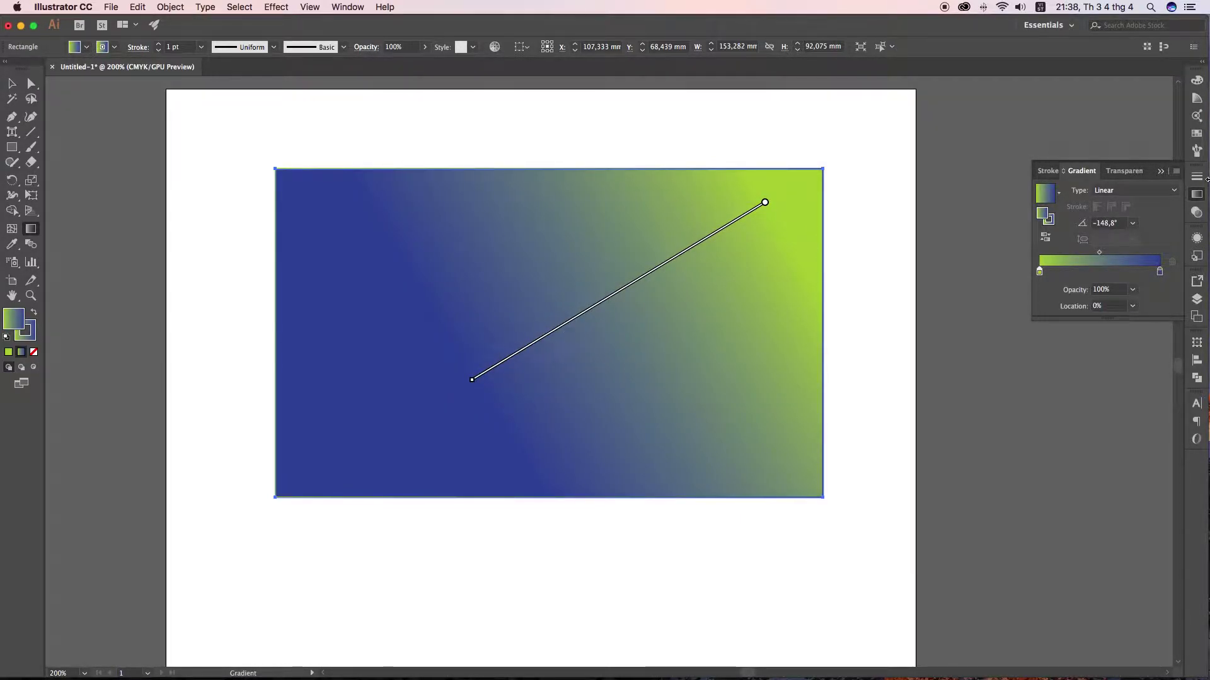
# - Set the gradient angle to 30°, then redraw it horizontally, green left to blue right
pyautogui.click(1115, 224)
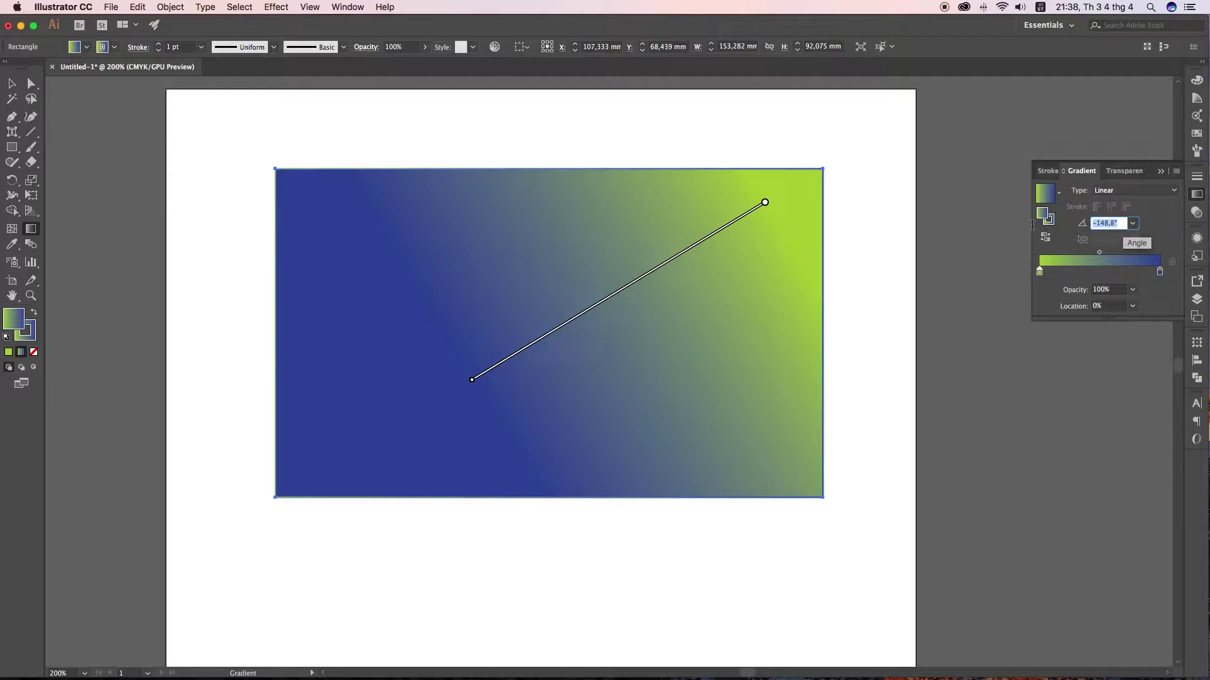
pyautogui.write('30')
pyautogui.press('Return')
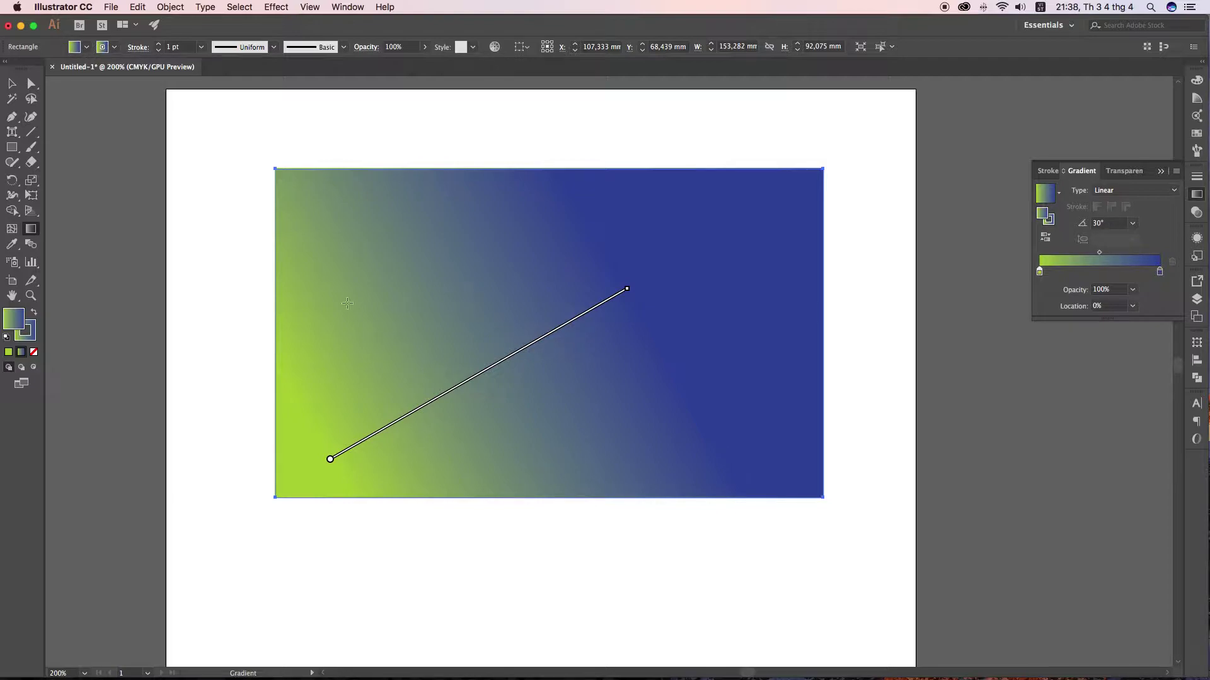
pyautogui.moveTo(347, 303); pyautogui.dragTo(792, 309)
pyautogui.moveTo(372, 302)
pyautogui.mouseDown()
pyautogui.moveTo(770, 302)
pyautogui.moveTo(771, 331)
pyautogui.mouseUp()
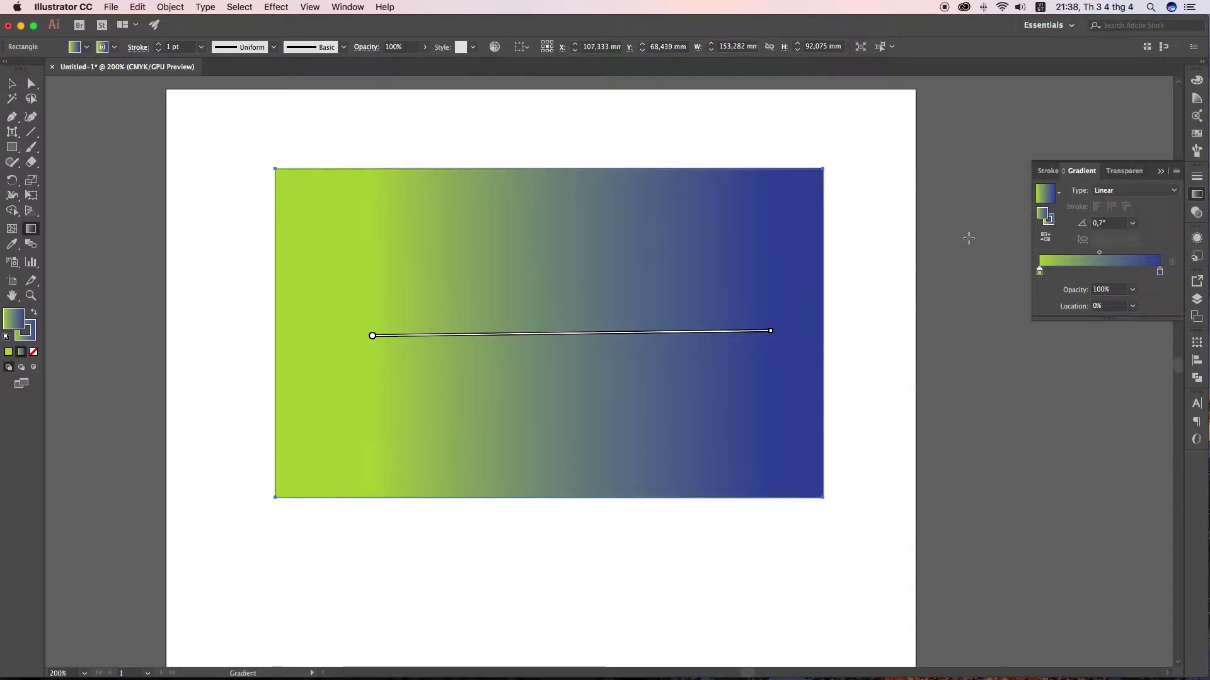
# - Make the gradient Radial and drag it from the centre outward, lime centre fading to navy
pyautogui.click(1123, 196)
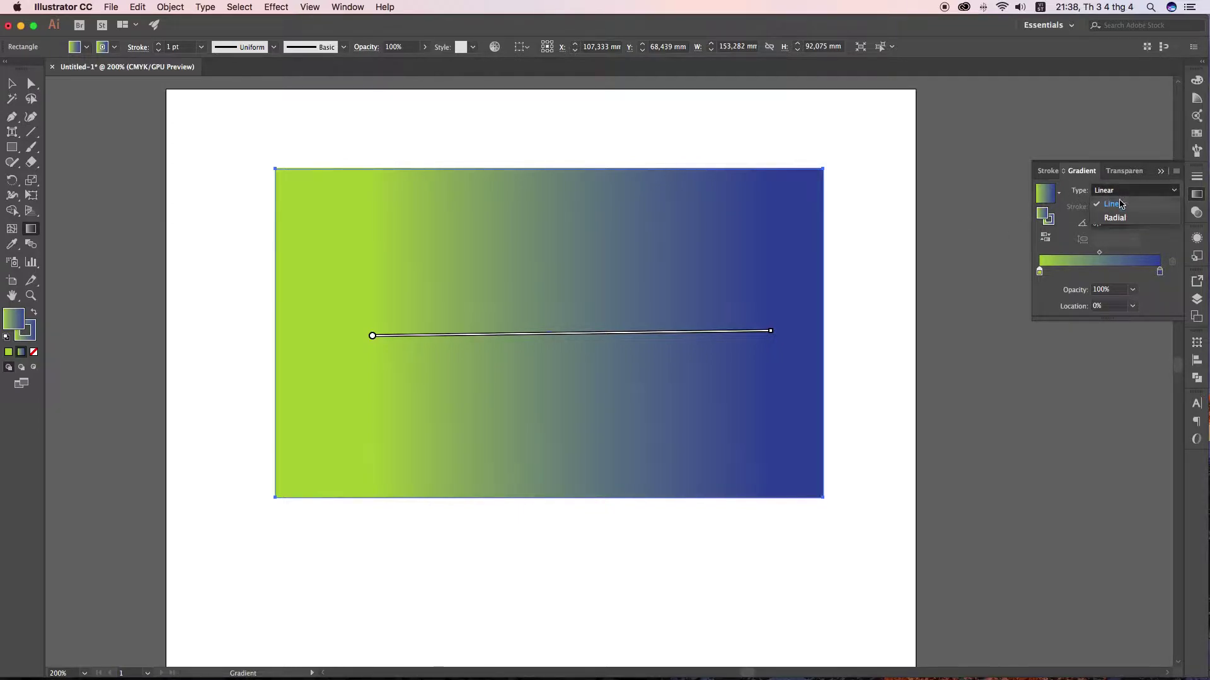
pyautogui.click(1116, 218)
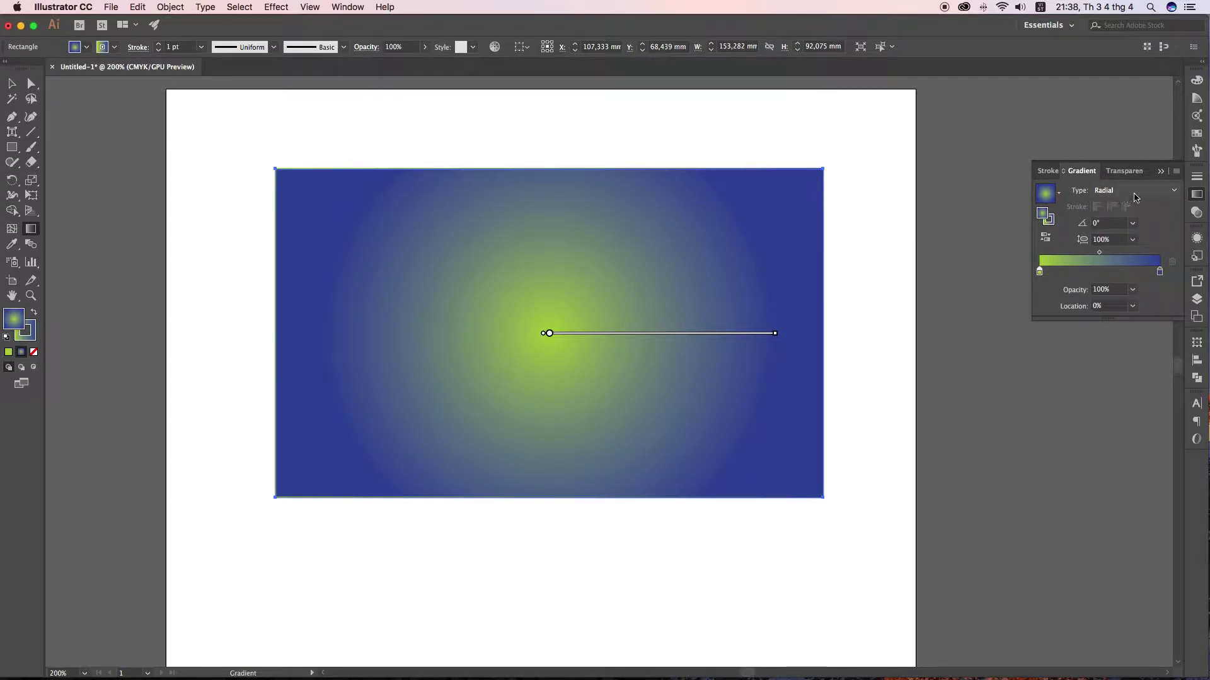
pyautogui.moveTo(547, 333)
pyautogui.moveTo(547, 311); pyautogui.dragTo(788, 313)
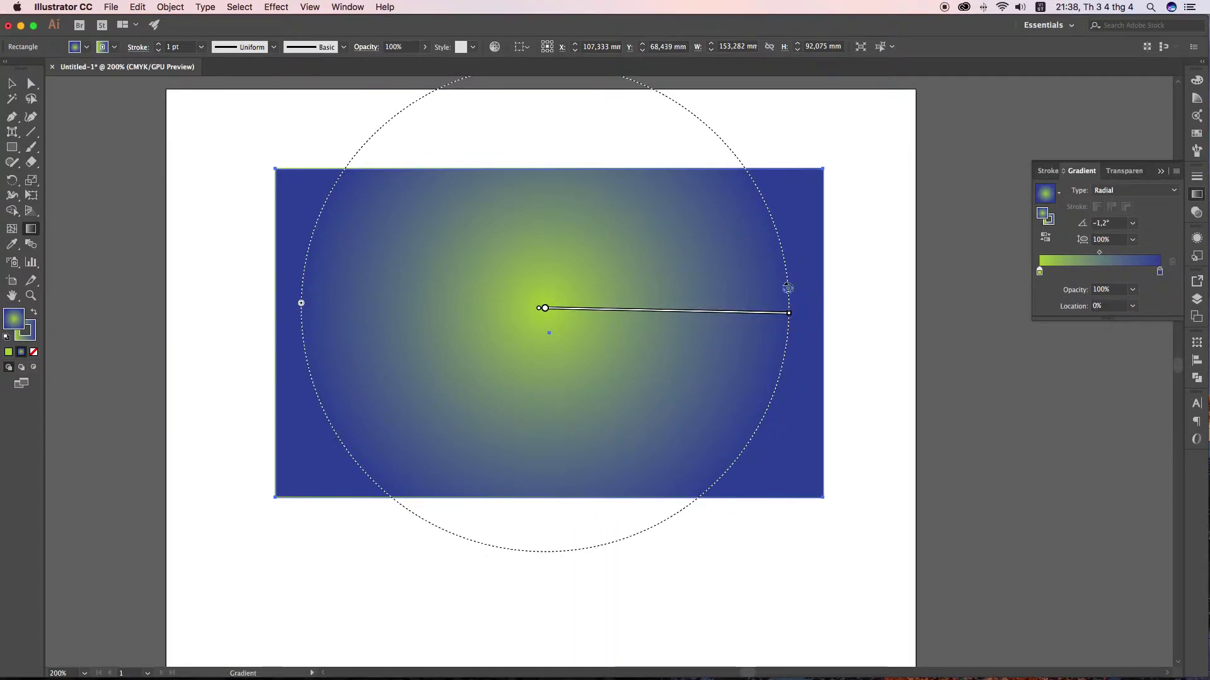
pyautogui.click(1038, 272)
# - Colour the gradient's centre stop red and shrink the radial gradient's extent
pyautogui.click(1039, 273)
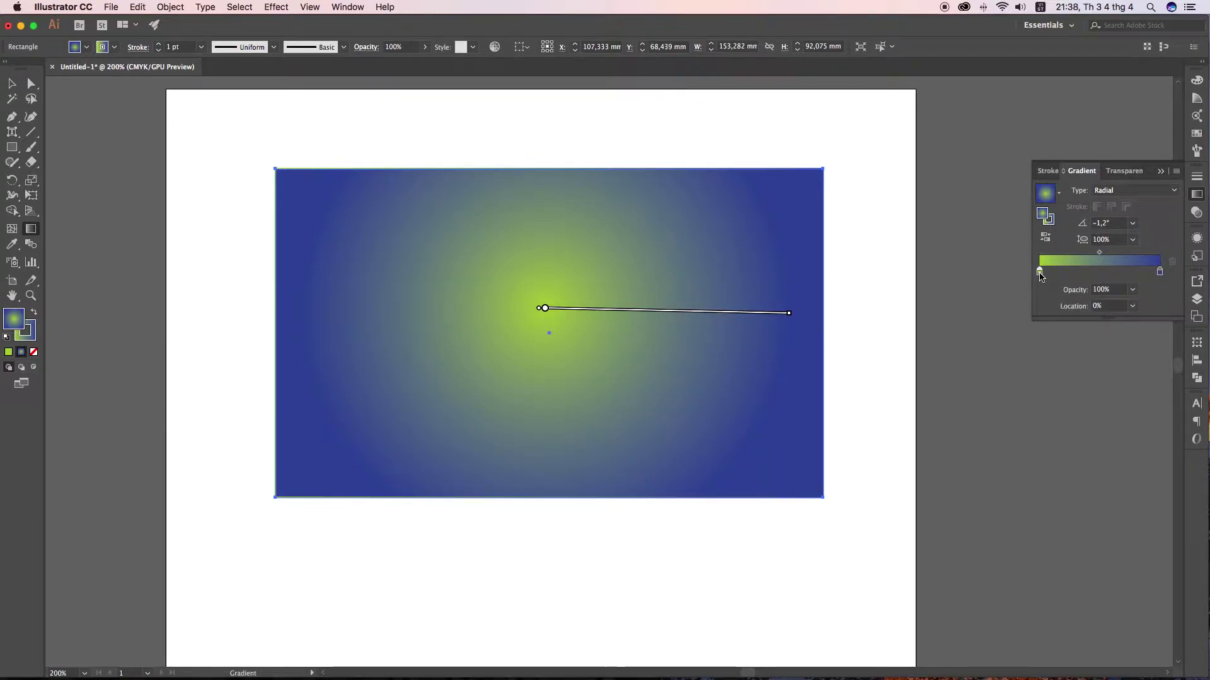
pyautogui.doubleClick(1040, 272)
pyautogui.moveTo(1034, 401); pyautogui.dragTo(1016, 400)
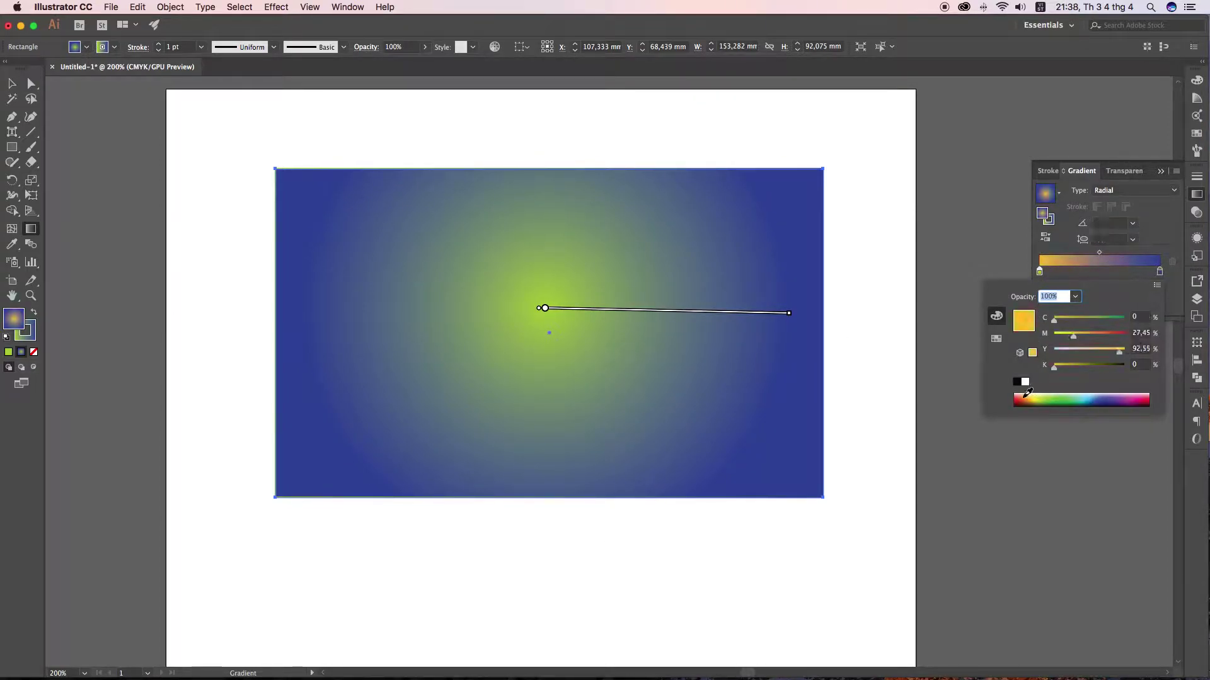
pyautogui.click(1129, 264)
pyautogui.moveTo(588, 341)
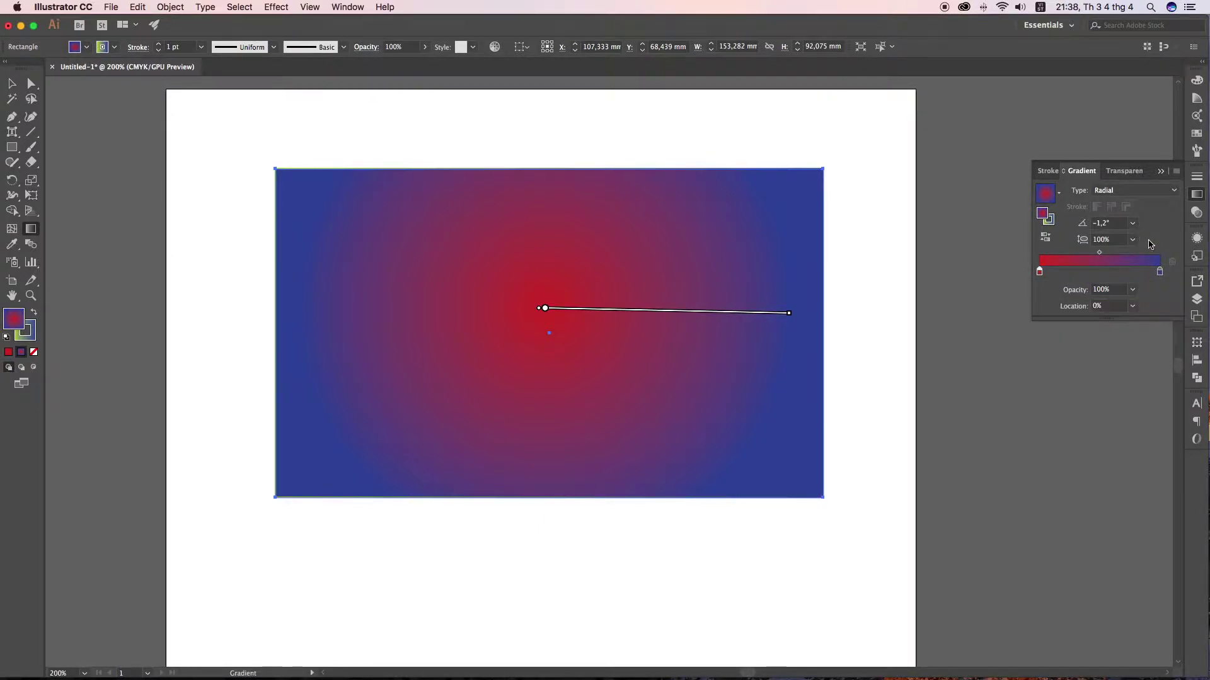
pyautogui.moveTo(788, 313); pyautogui.dragTo(674, 308)
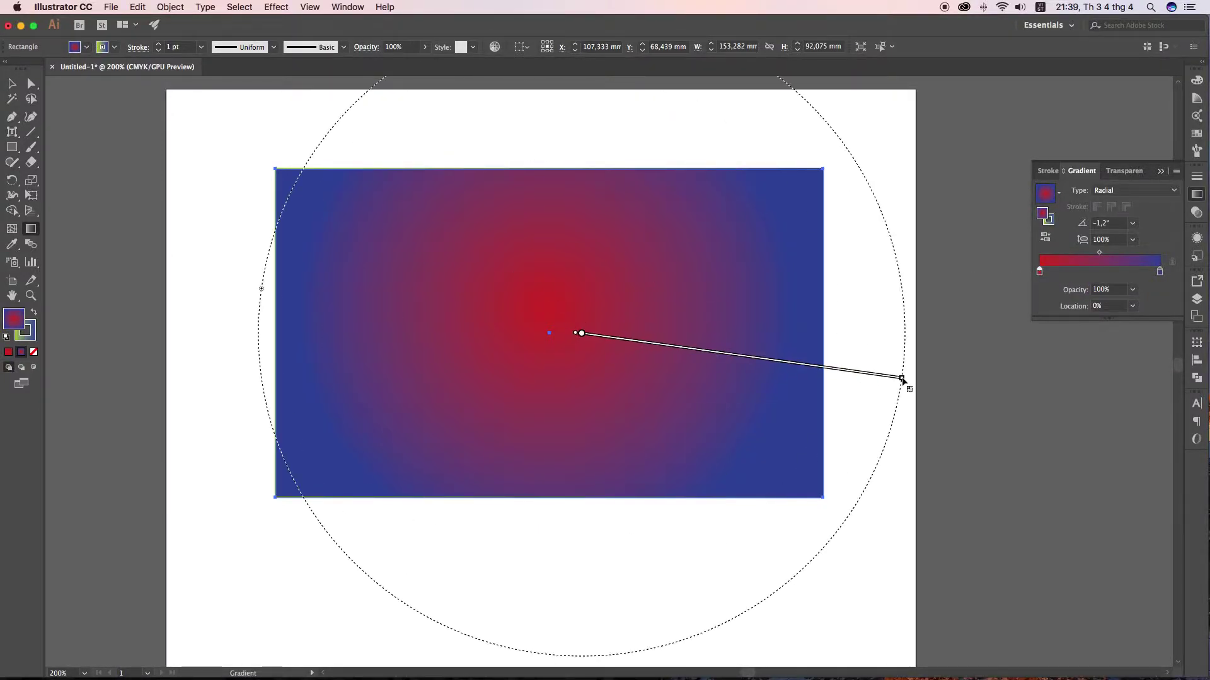
# - Add a yellow middle stop, shift the midpoints to widen the red centre, and enlarge the gradient
pyautogui.click(1098, 271)
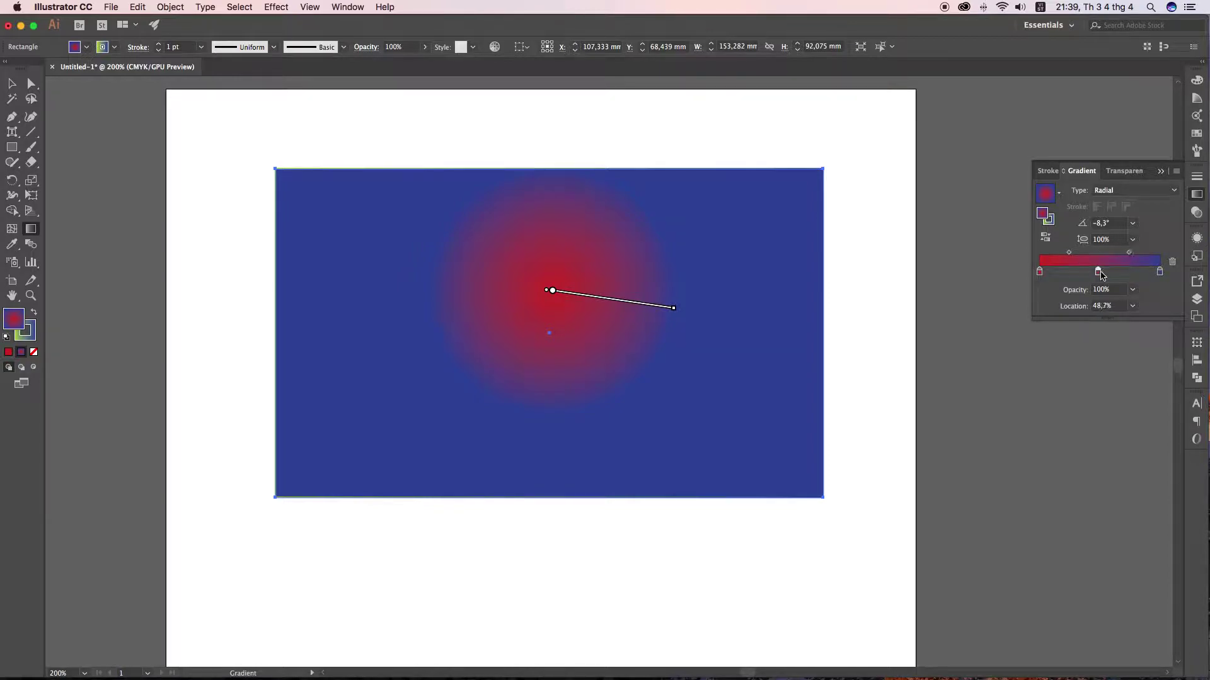
pyautogui.doubleClick(1098, 272)
pyautogui.click(1038, 396)
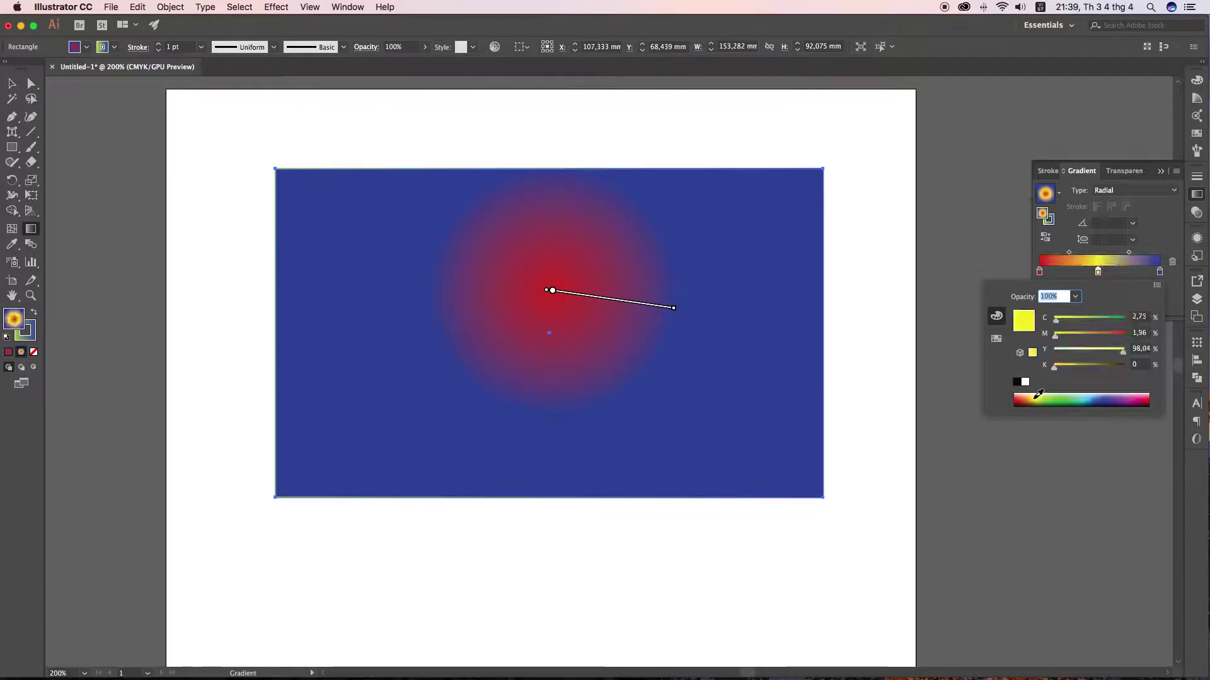
pyautogui.click(1071, 253)
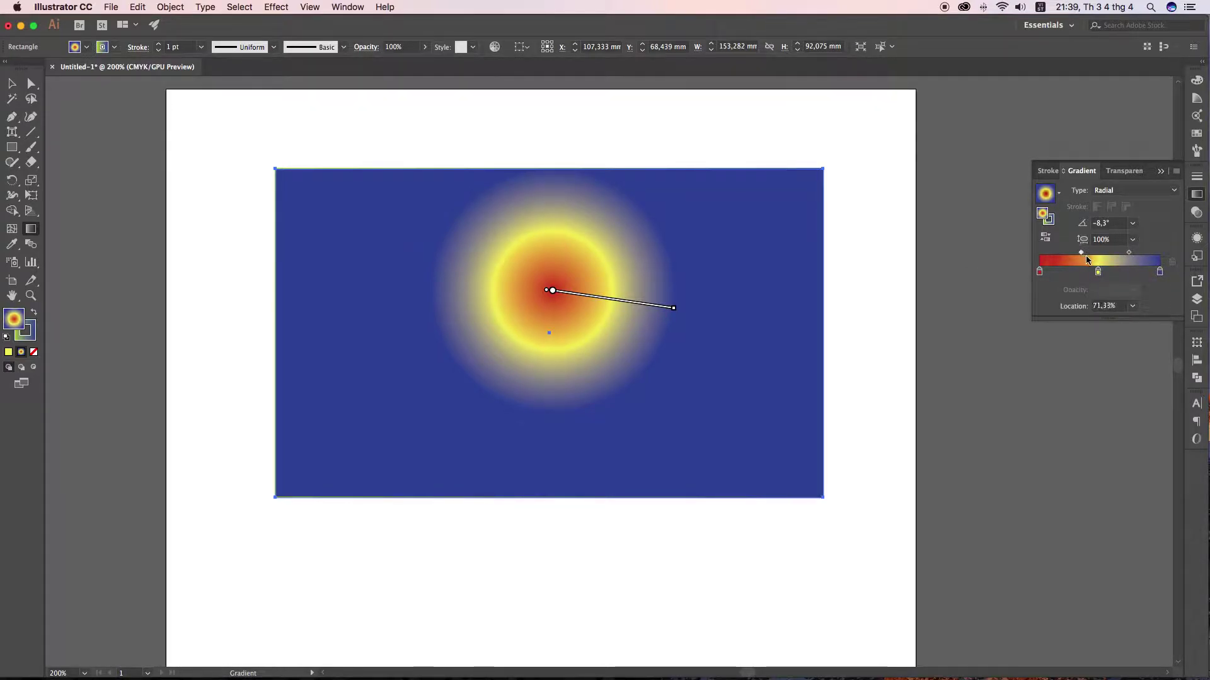
pyautogui.moveTo(1070, 252); pyautogui.dragTo(1117, 253)
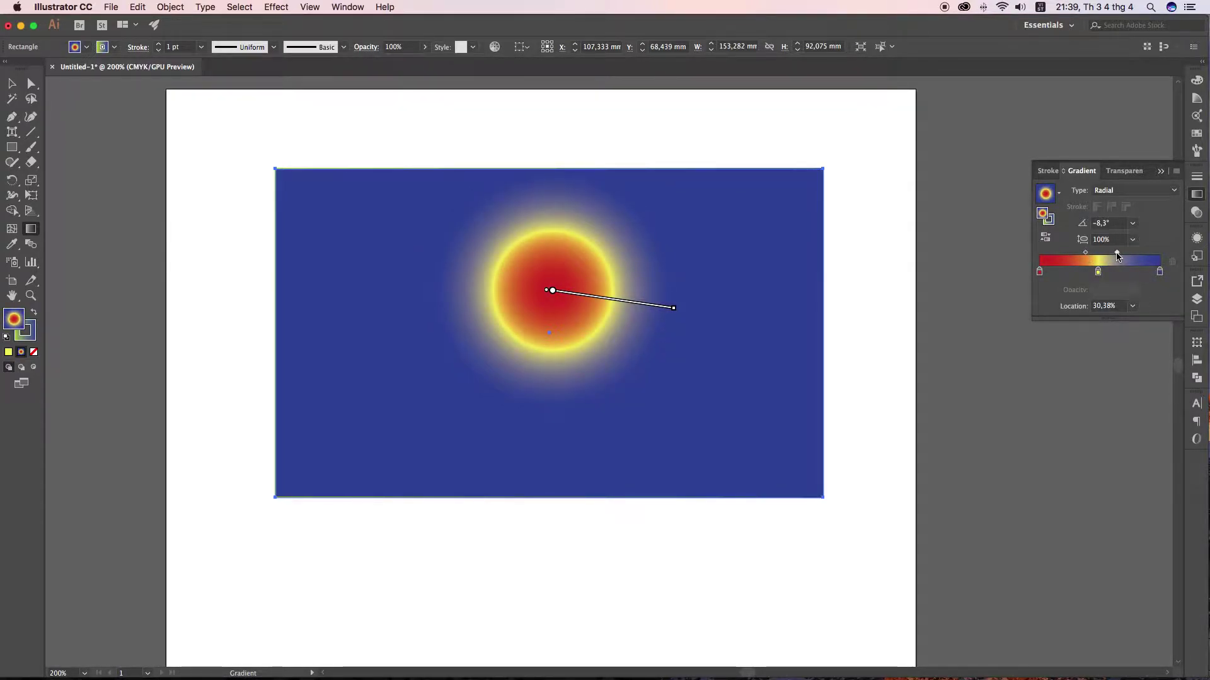
pyautogui.moveTo(553, 350); pyautogui.dragTo(725, 403)
pyautogui.moveTo(534, 285); pyautogui.dragTo(700, 372)
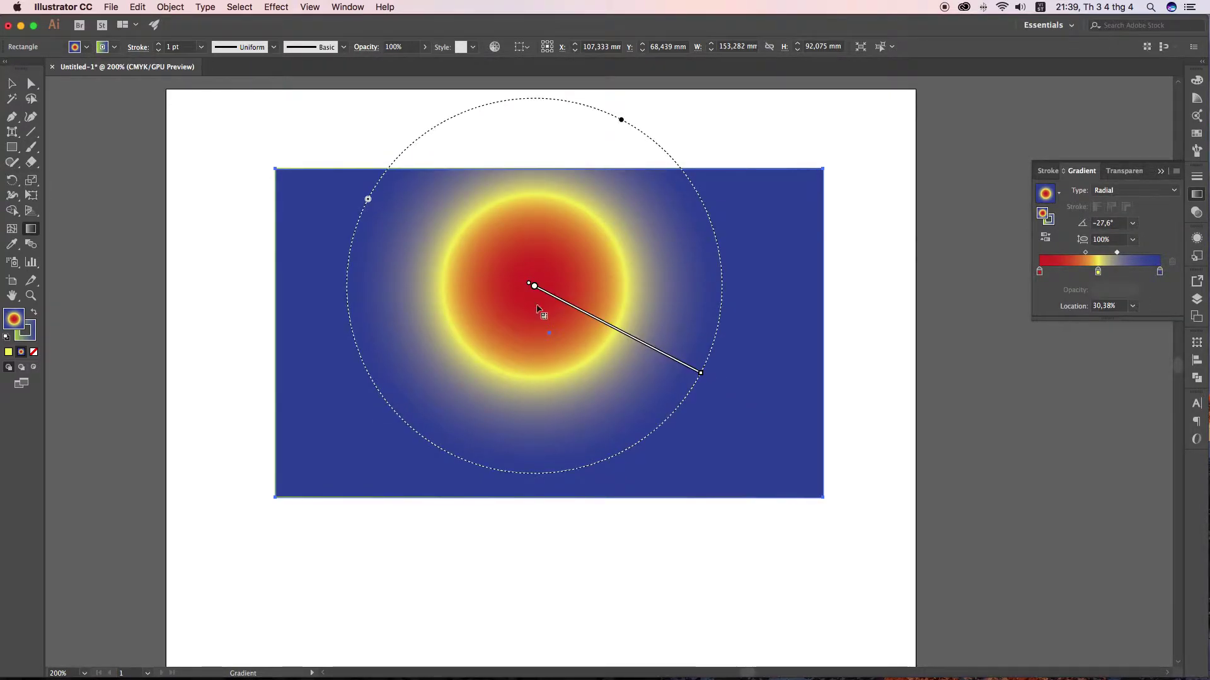
# - Drag the radial gradient's end point outward to widen and slightly re-angle the glow
pyautogui.moveTo(536, 304); pyautogui.dragTo(724, 387)
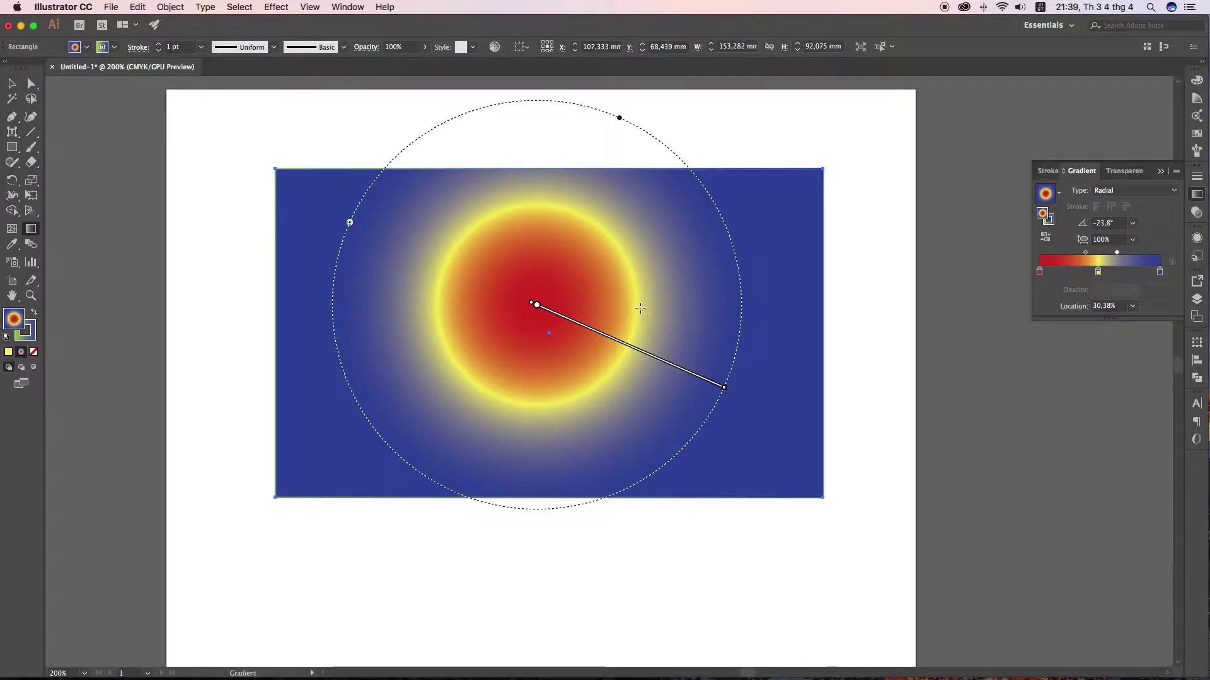
pyautogui.moveTo(548, 285); pyautogui.dragTo(720, 397)
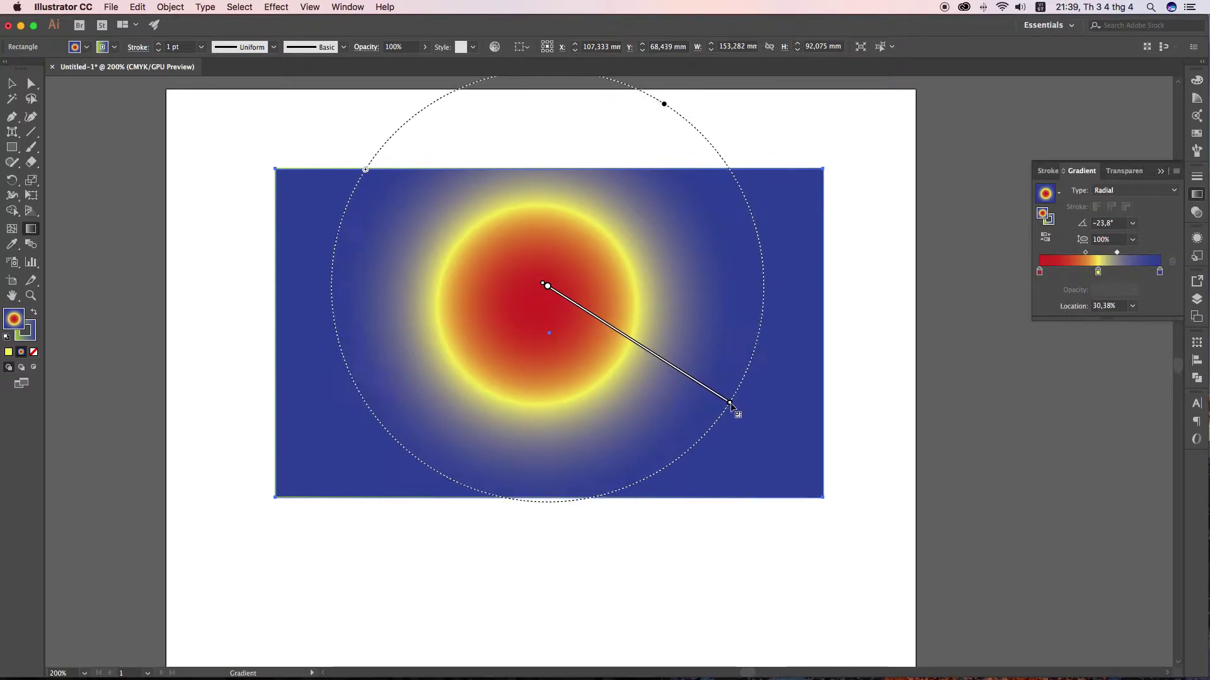
pyautogui.moveTo(722, 399); pyautogui.dragTo(730, 387)
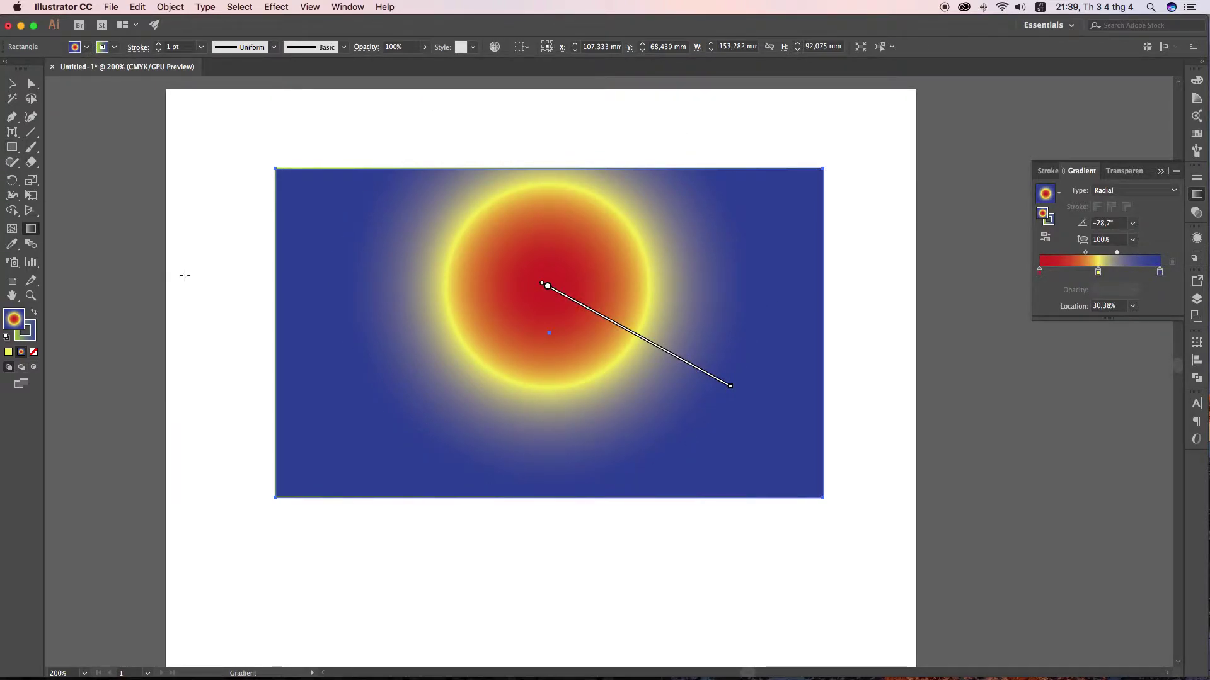
# - Restore the rectangle's gradient fill and draw an ellipse below it
pyautogui.click(12, 84)
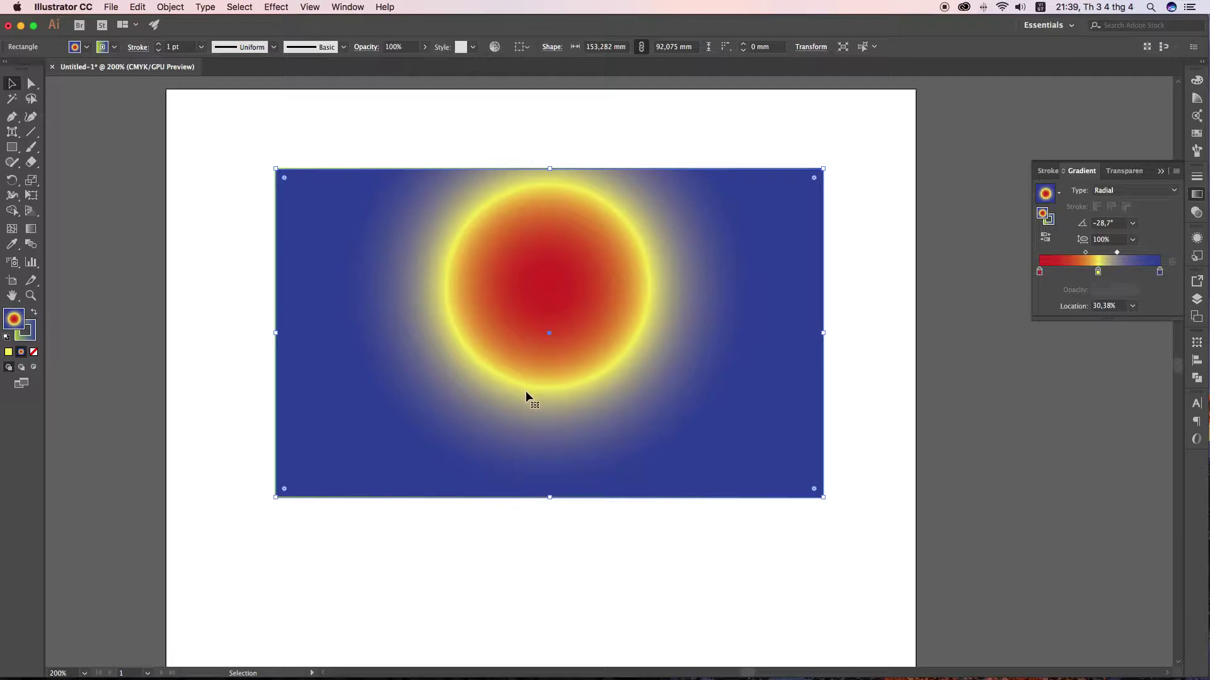
pyautogui.click(552, 420)
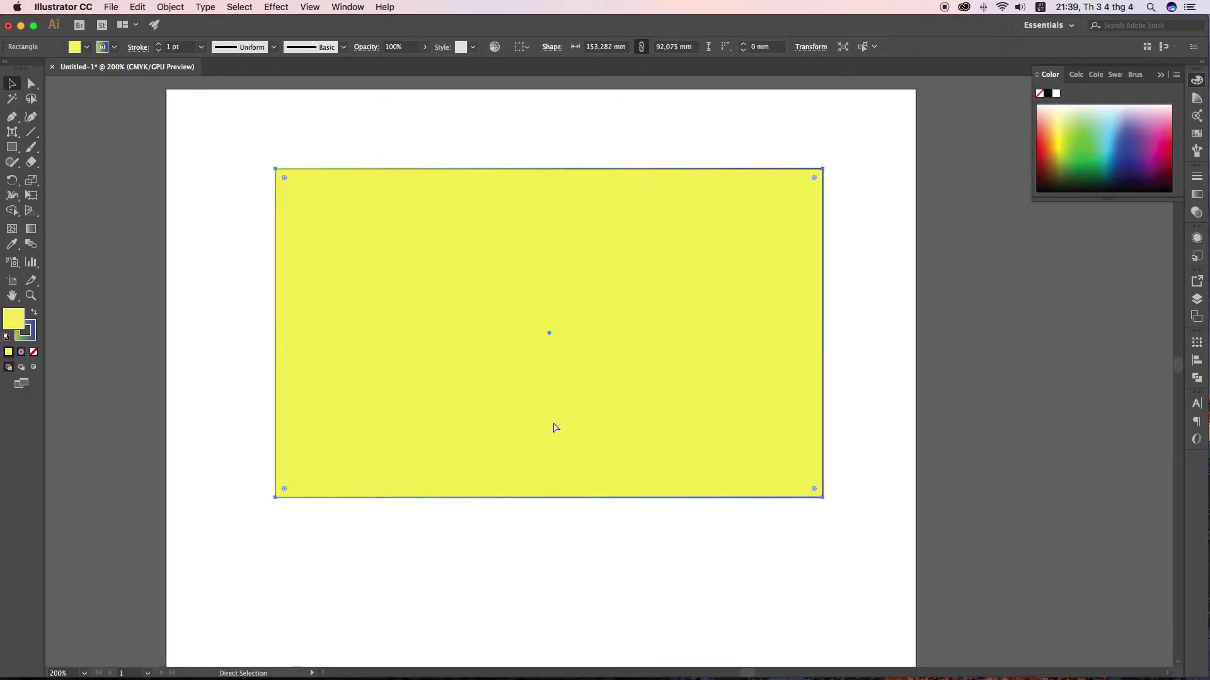
pyautogui.press('m')
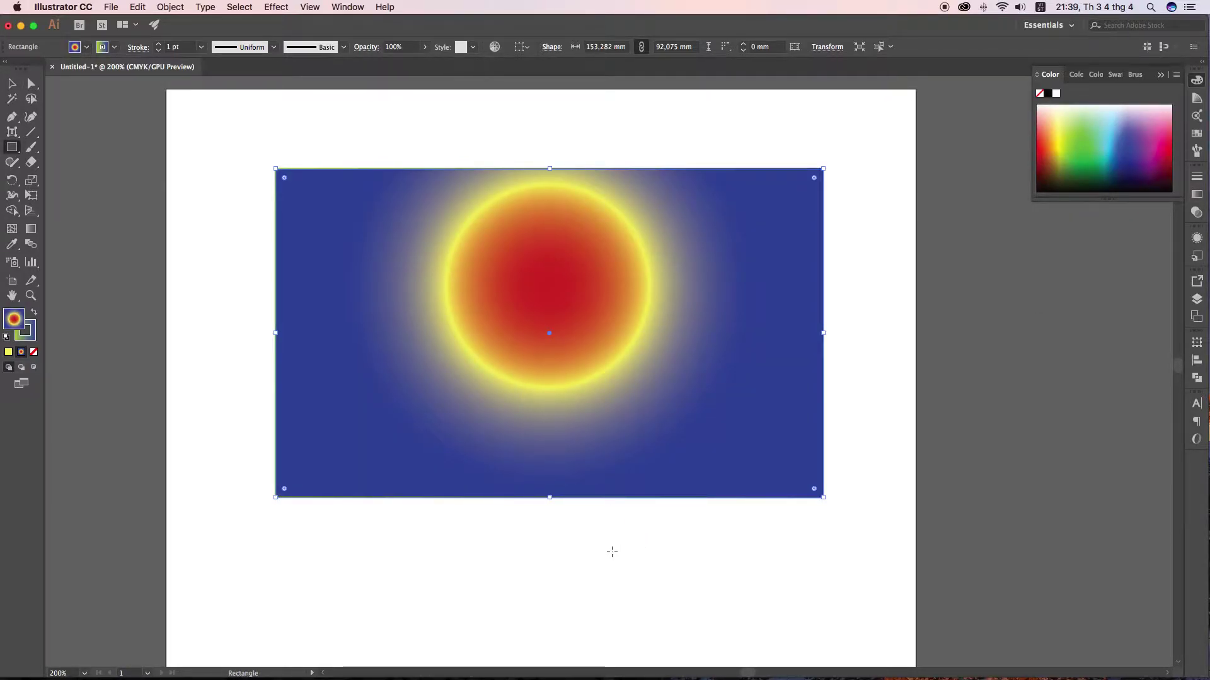
pyautogui.moveTo(599, 537); pyautogui.dragTo(729, 618)
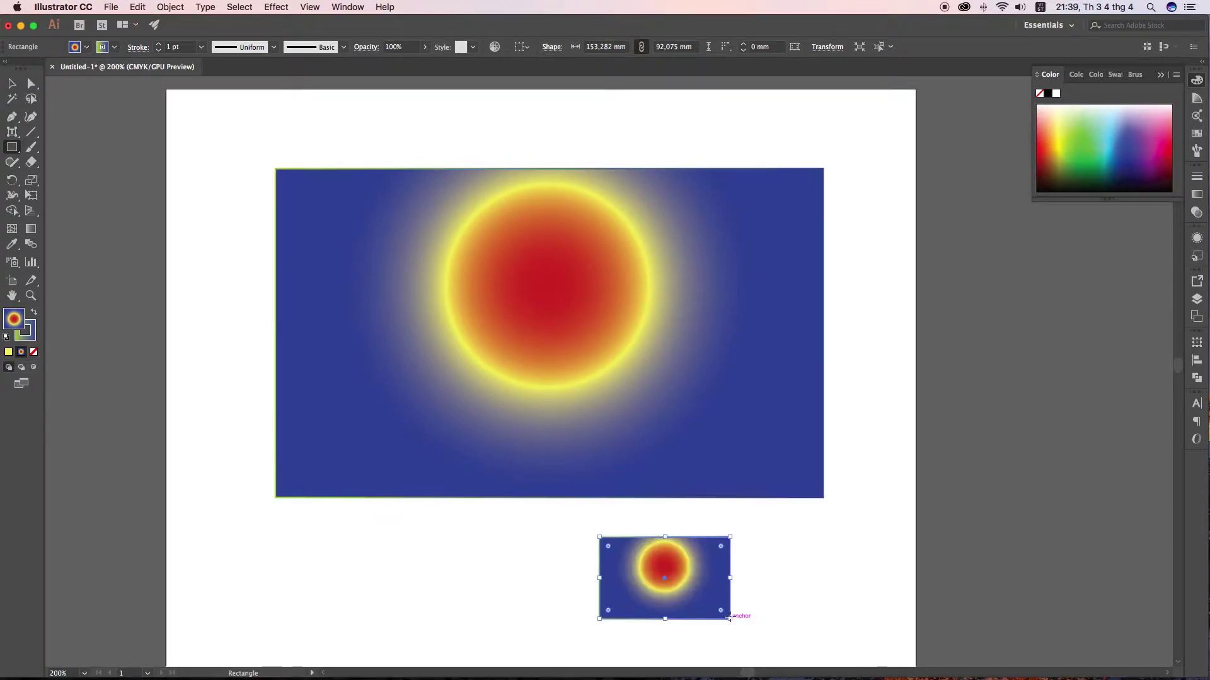
pyautogui.press('super+z')
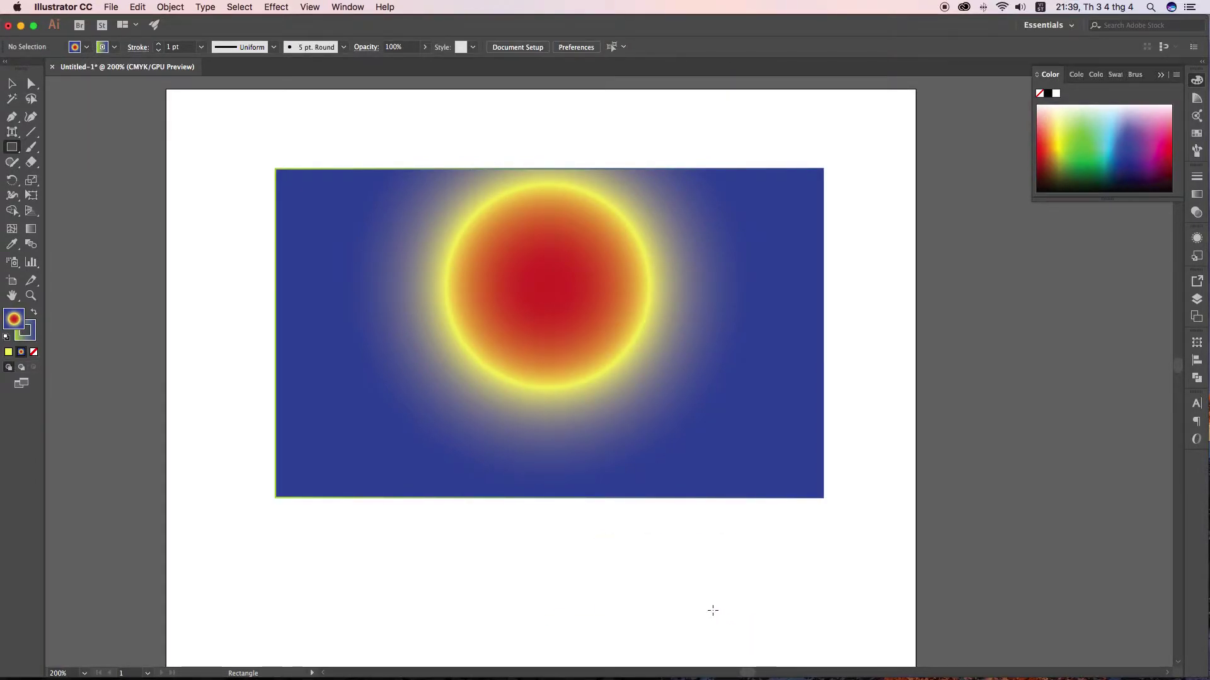
pyautogui.moveTo(654, 521); pyautogui.dragTo(793, 626)
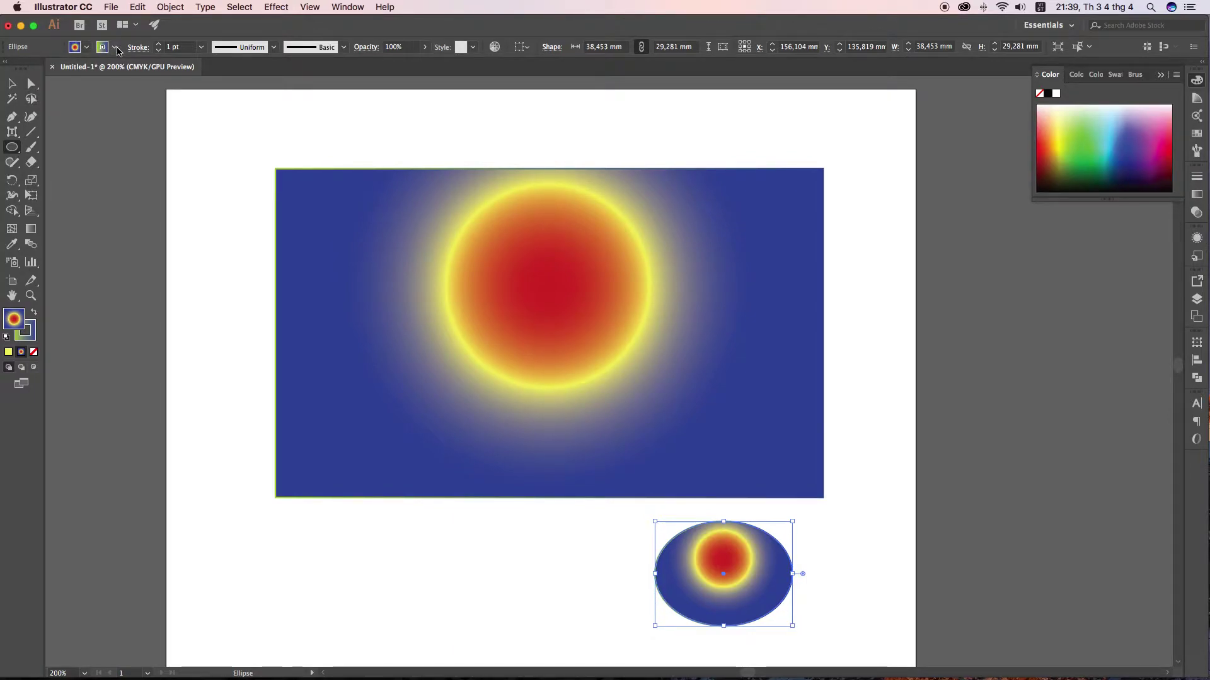
# - Give the ellipse no outline and a solid green fill
pyautogui.click(114, 47)
pyautogui.click(8, 68)
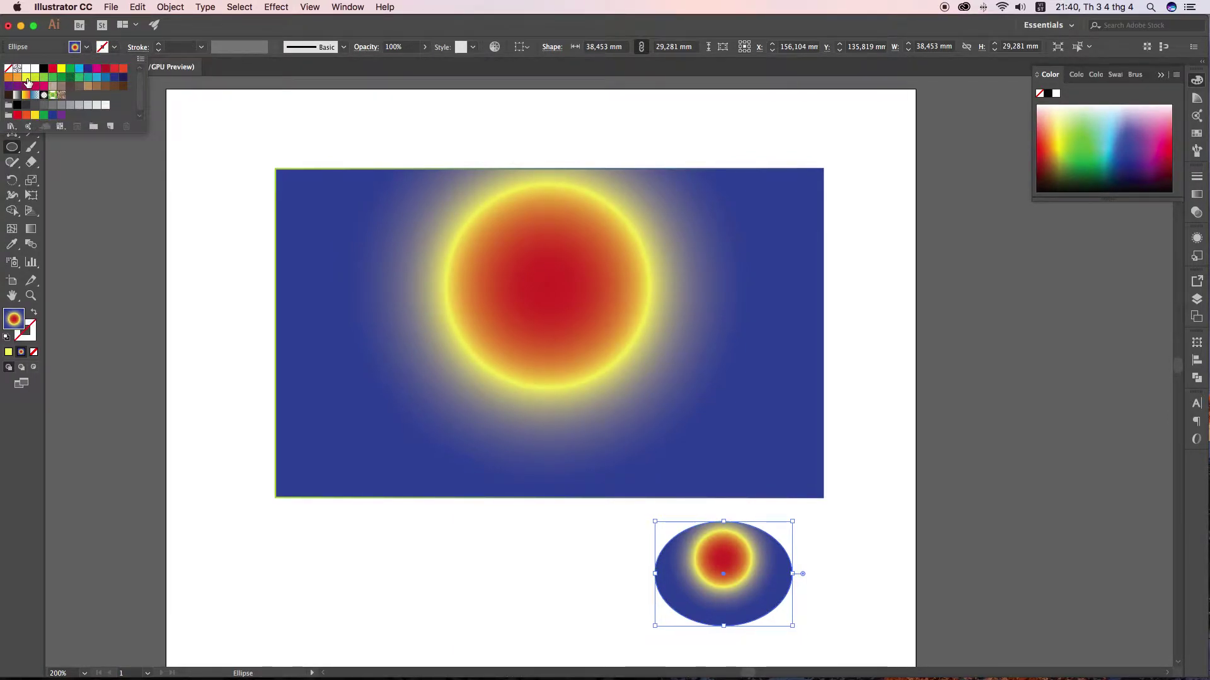
pyautogui.click(123, 68)
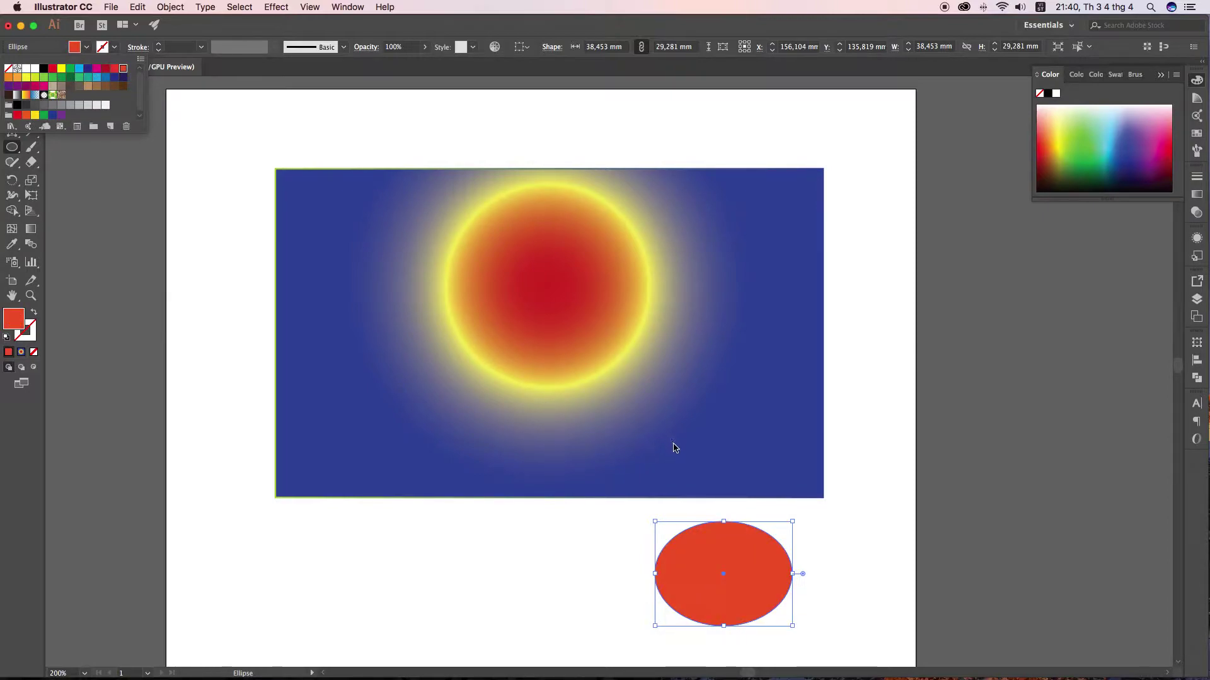
pyautogui.click(866, 491)
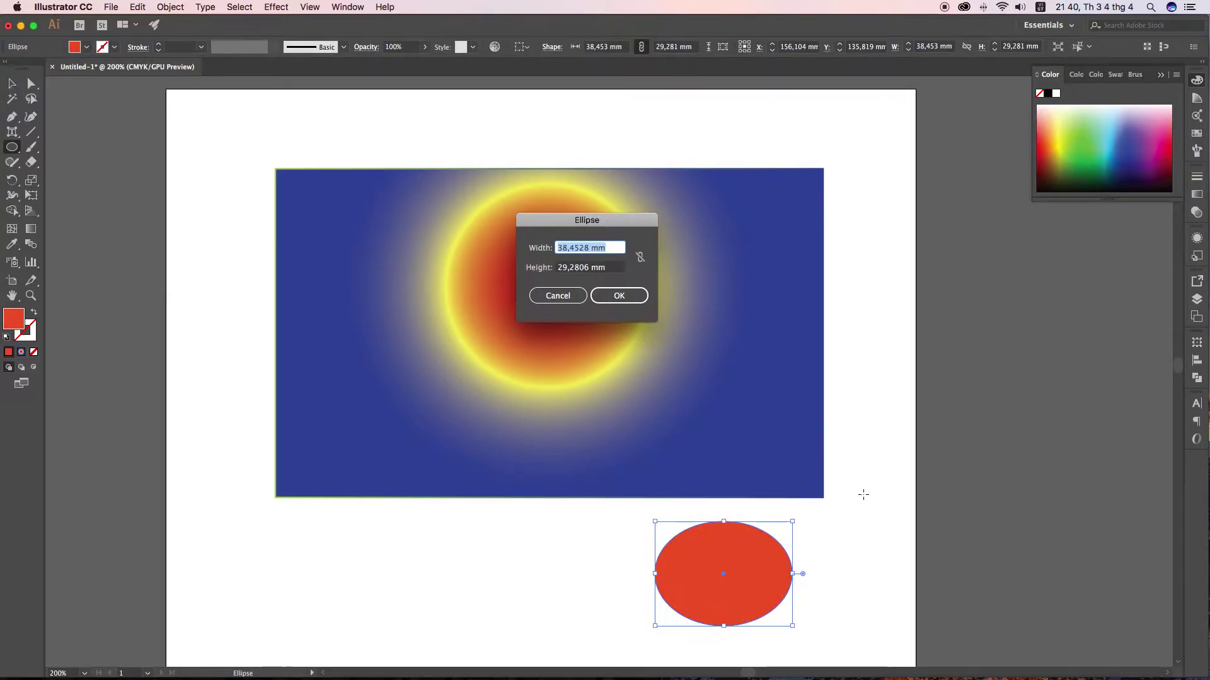
pyautogui.click(546, 296)
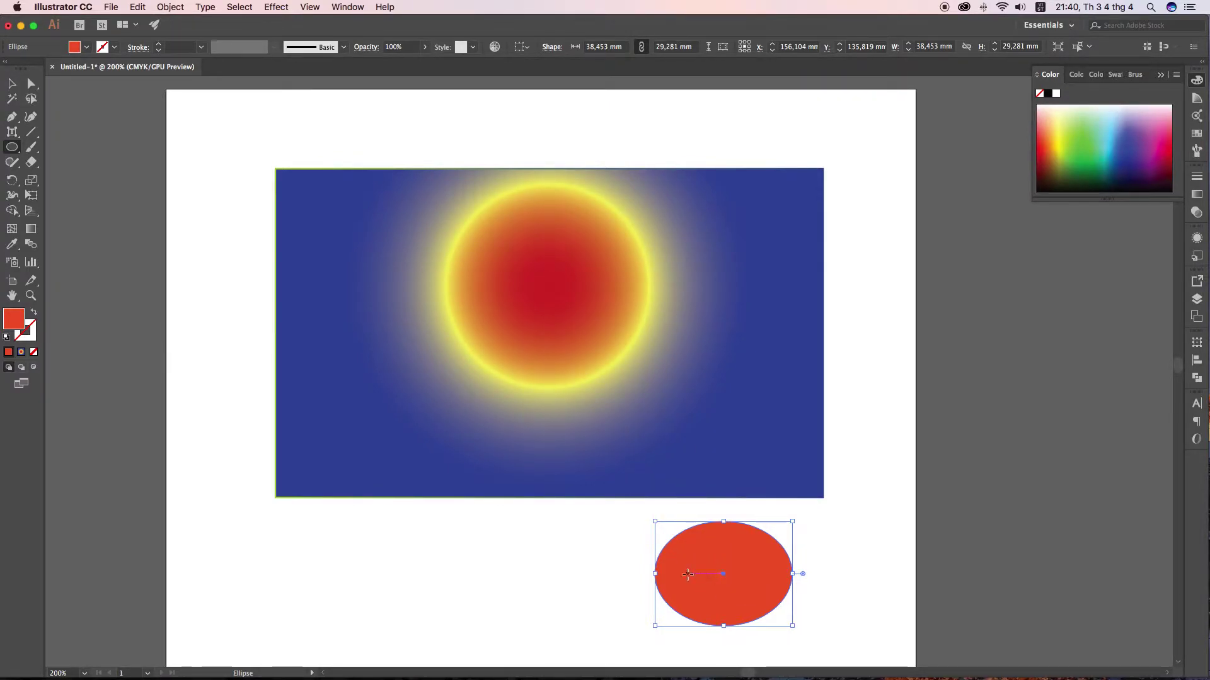
pyautogui.click(76, 49)
pyautogui.click(70, 68)
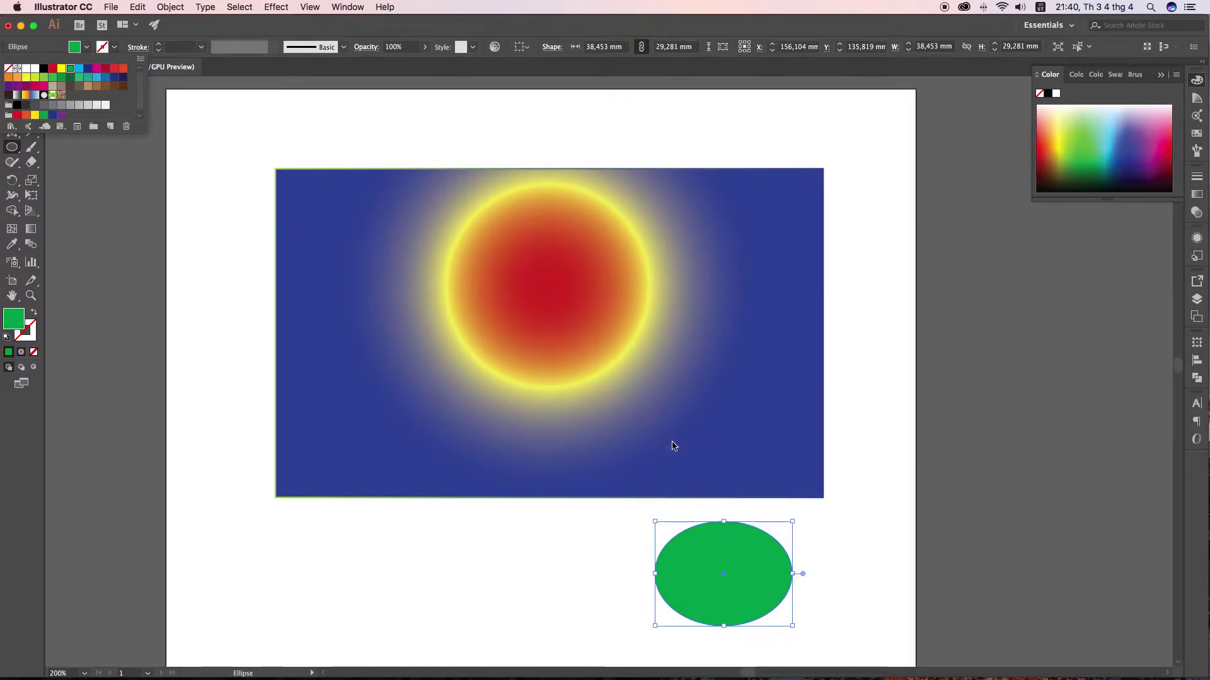
pyautogui.press('Escape')
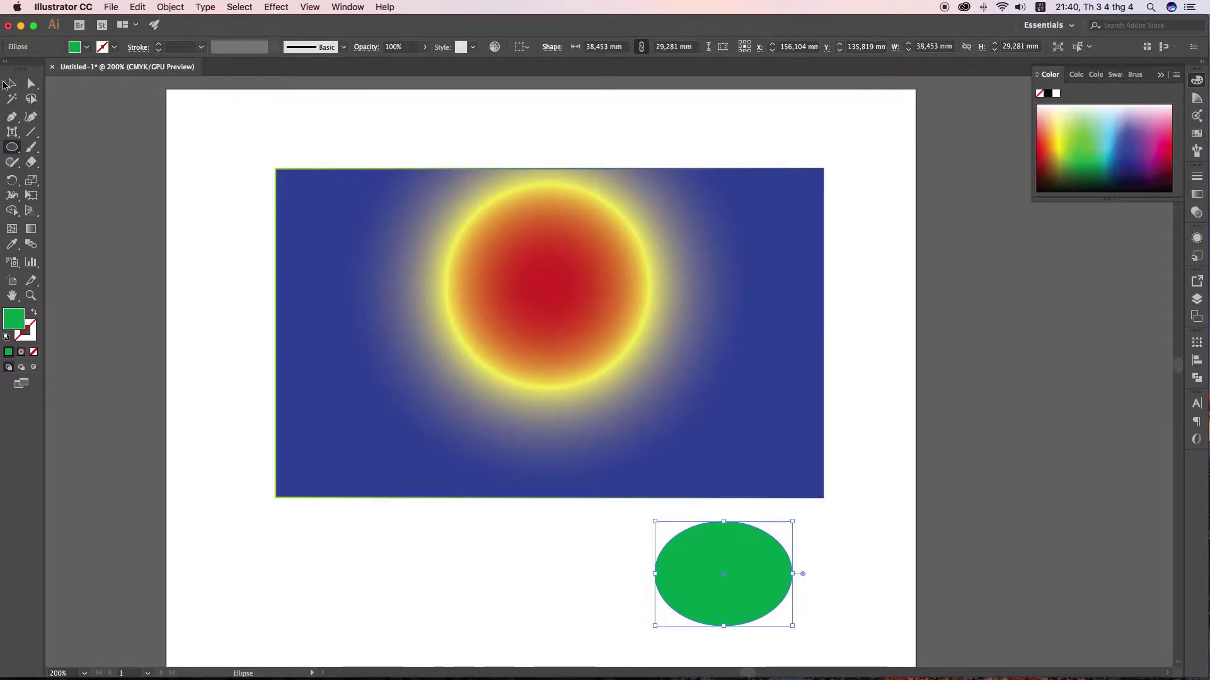
# - On the rectangle's gradient, move yellow left, remove the grey stop, and copy red to about 68%
pyautogui.press('v')
pyautogui.click(718, 253)
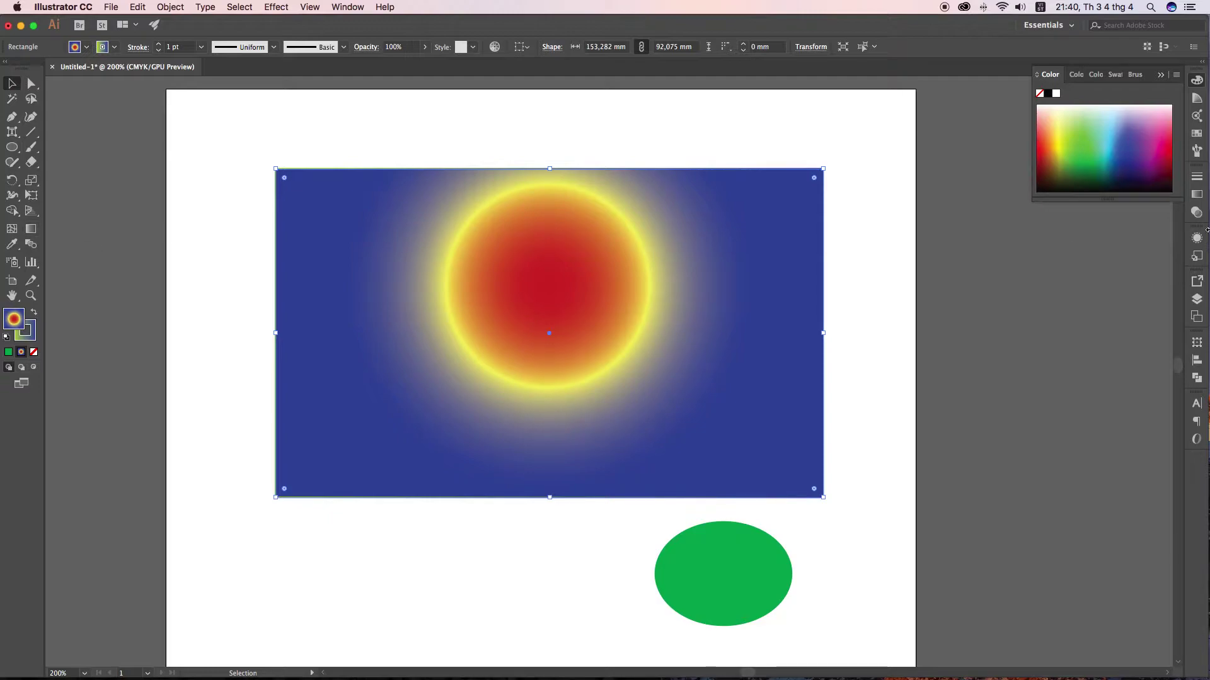
pyautogui.click(1197, 194)
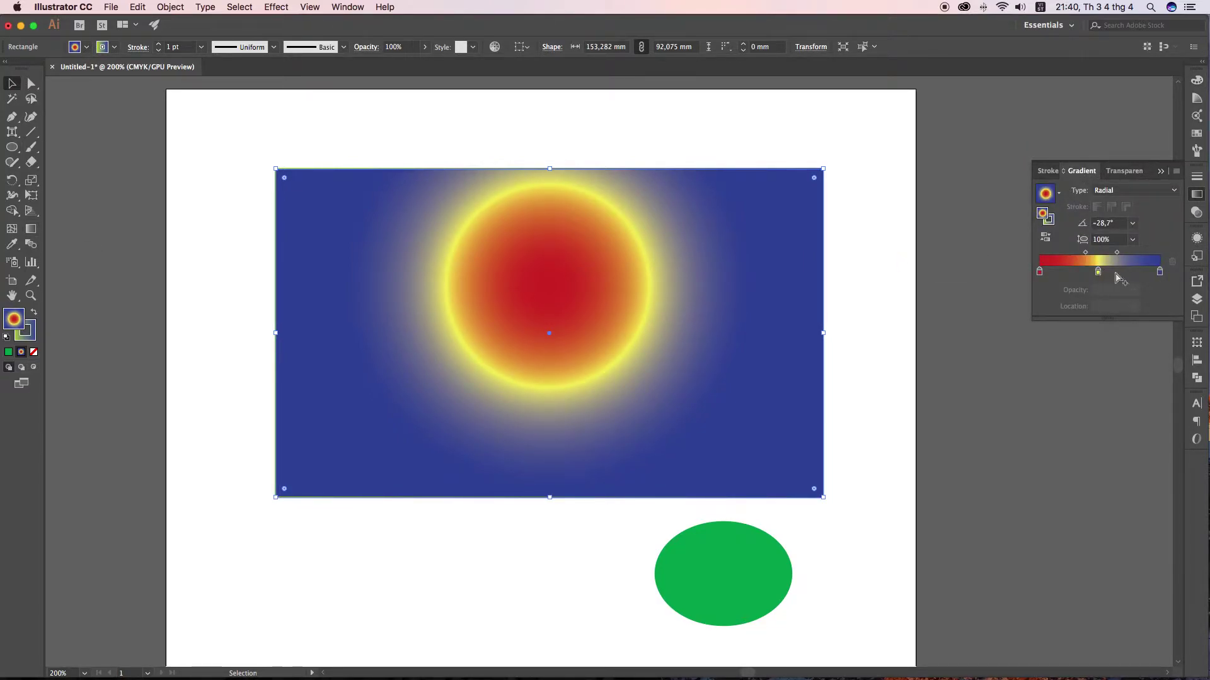
pyautogui.moveTo(1097, 272); pyautogui.dragTo(1074, 271)
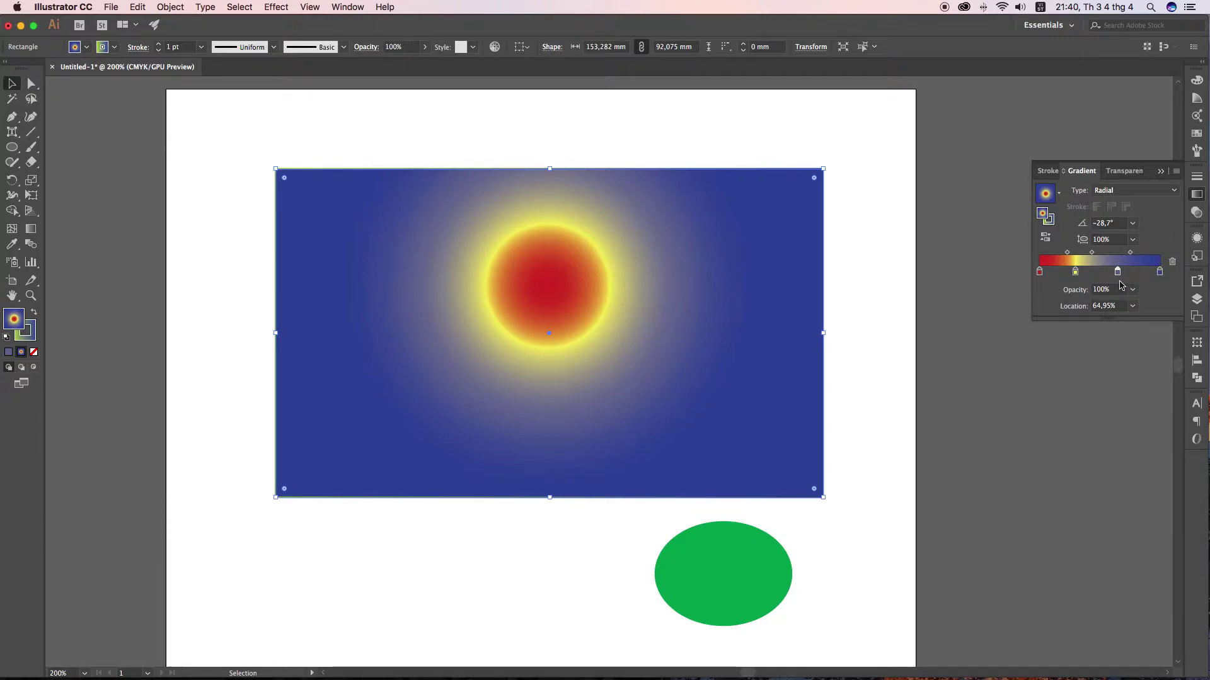
pyautogui.moveTo(1117, 272); pyautogui.dragTo(1112, 296)
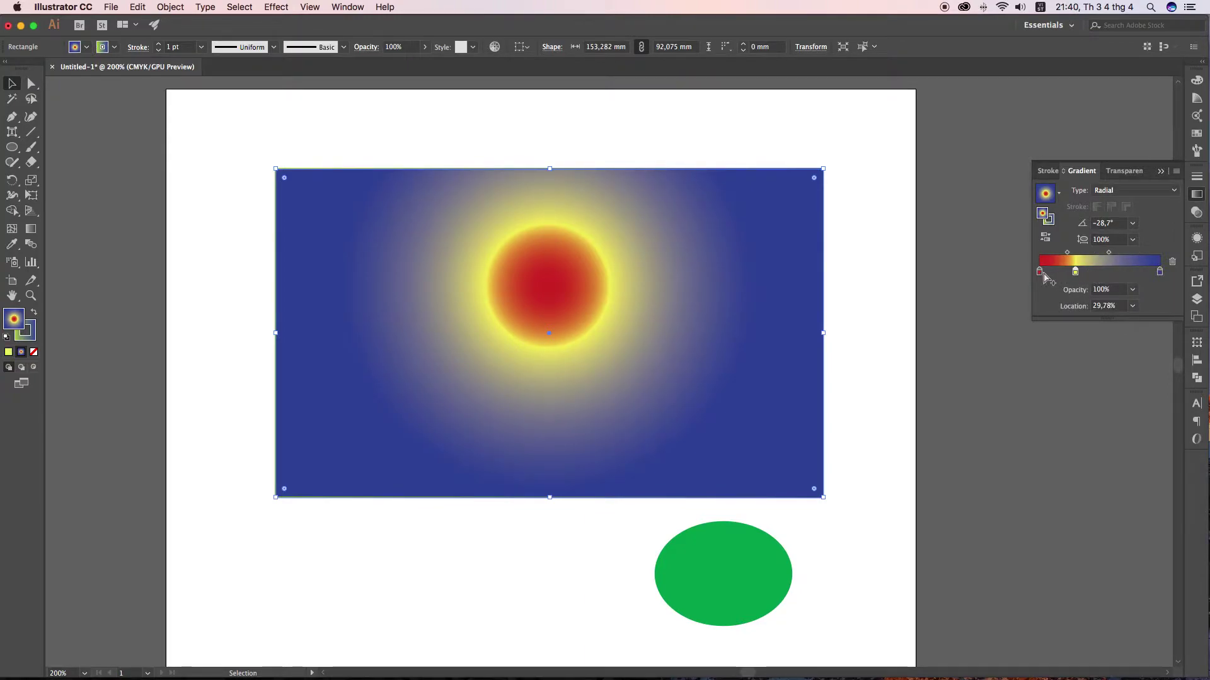
pyautogui.moveTo(1040, 272); pyautogui.dragTo(1039, 276)
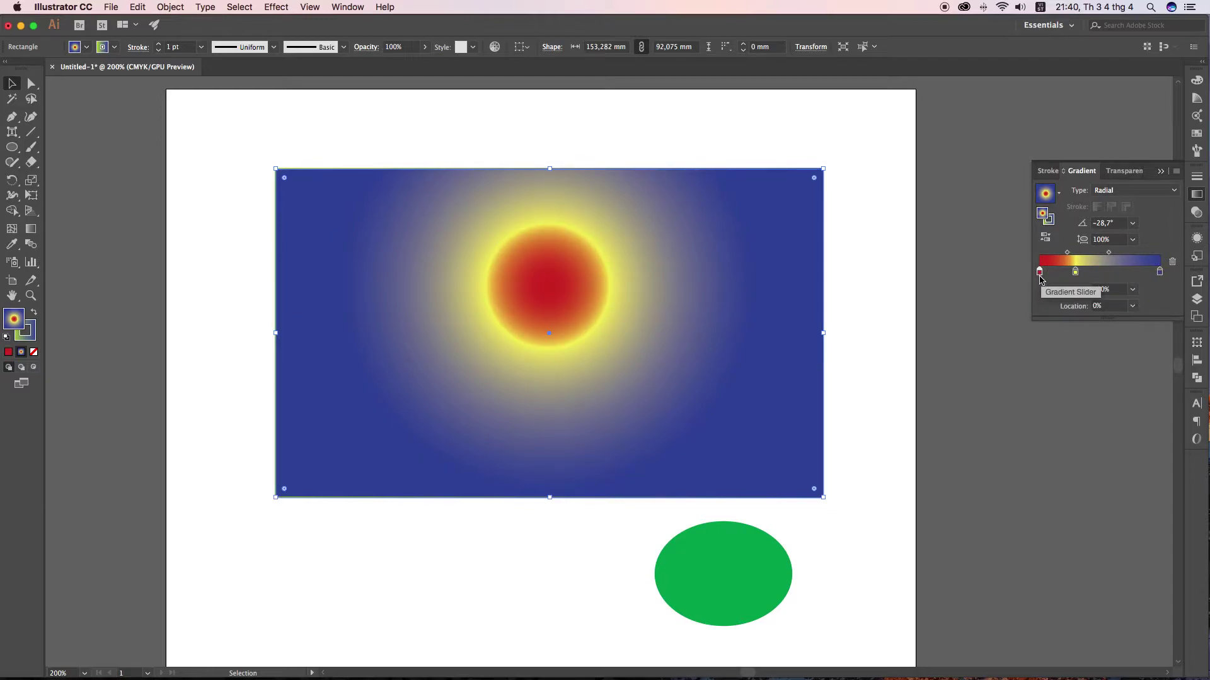
pyautogui.moveTo(1039, 273); pyautogui.dragTo(1125, 275)
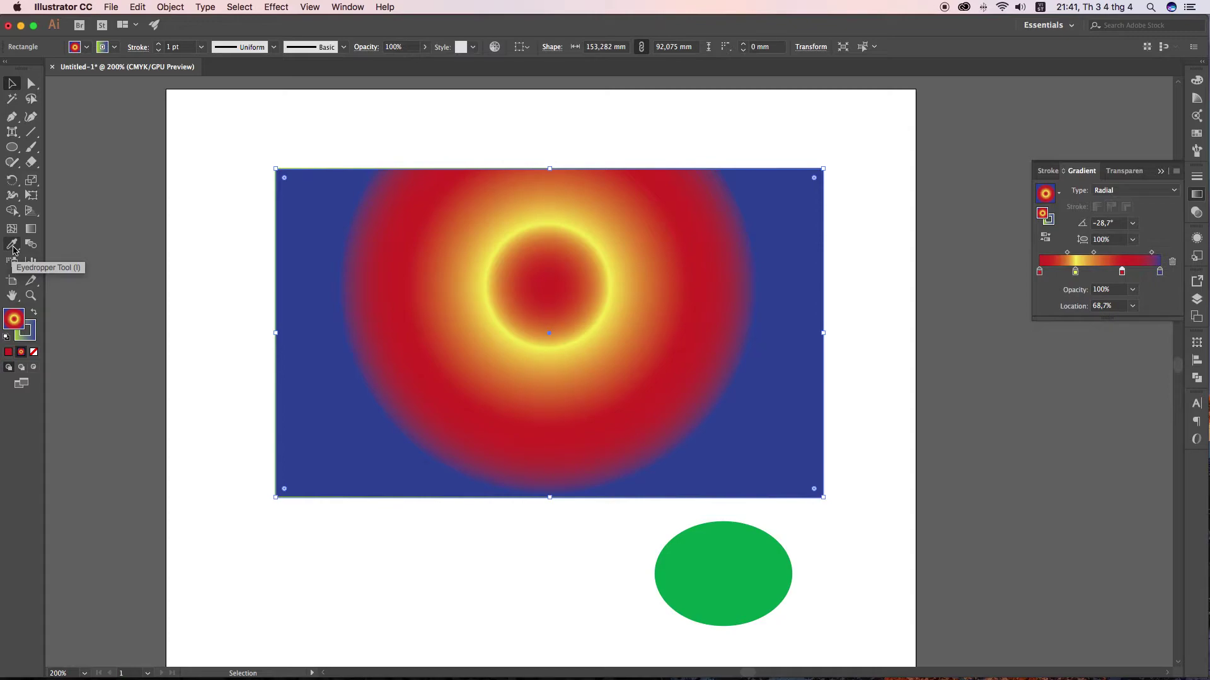
pyautogui.click(12, 246)
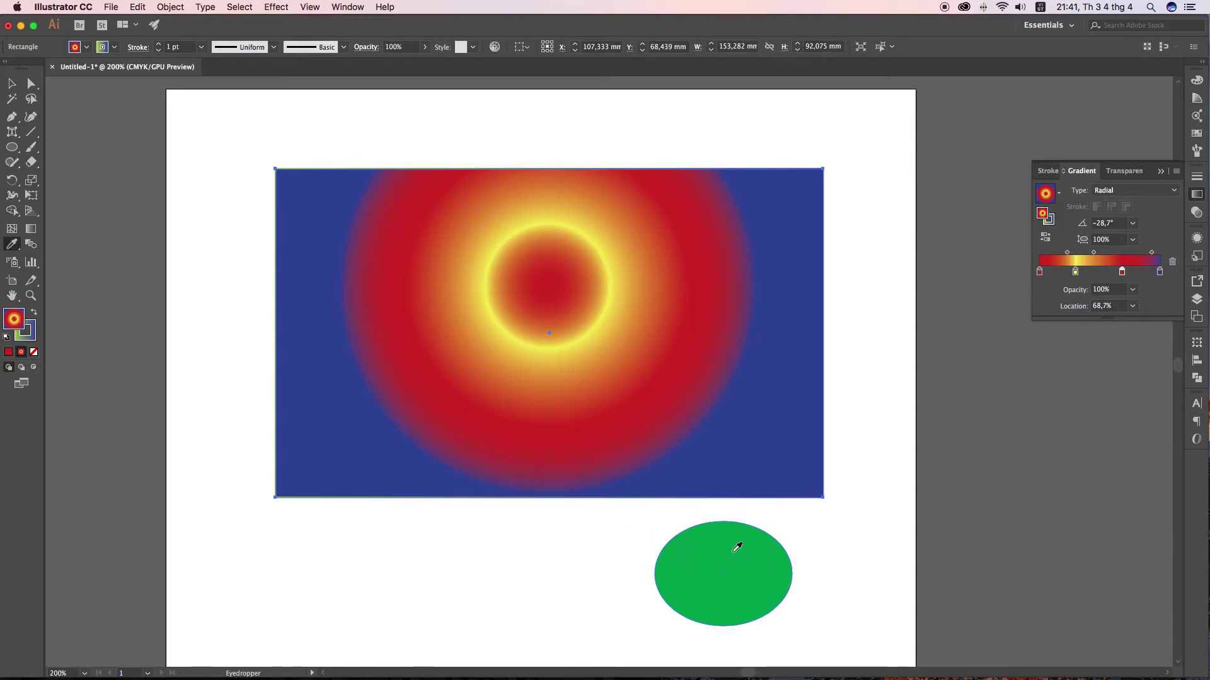
pyautogui.click(750, 542)
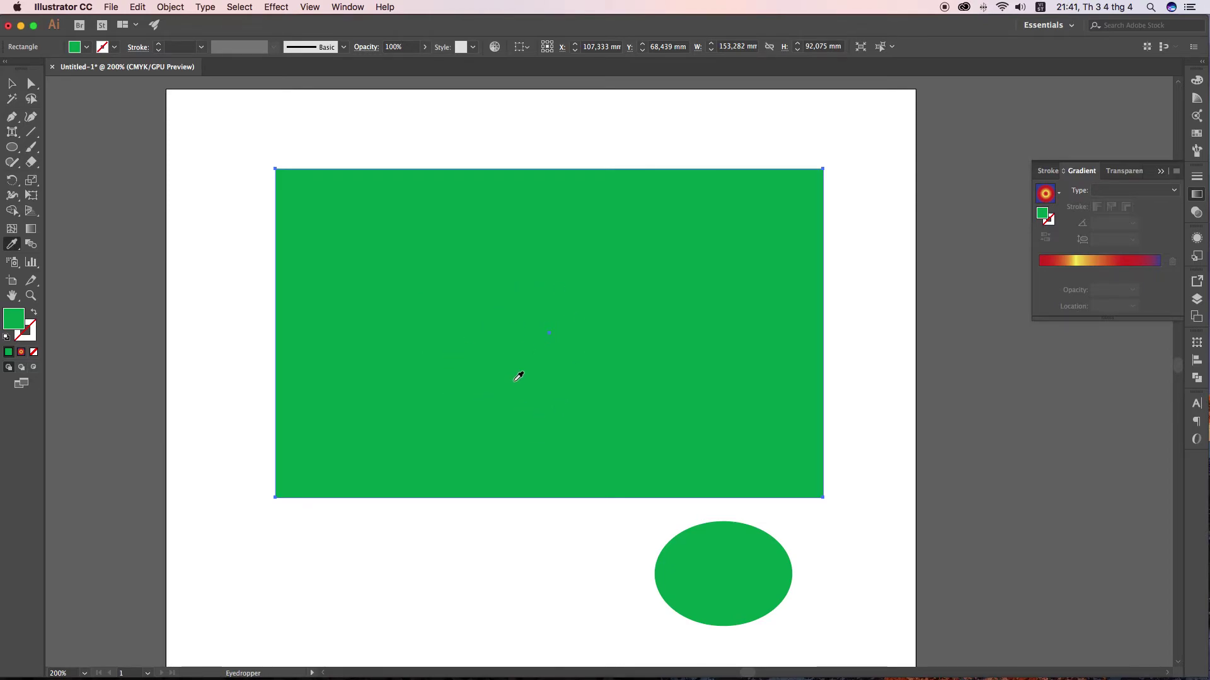
pyautogui.hotkey('ctrl', 'z')
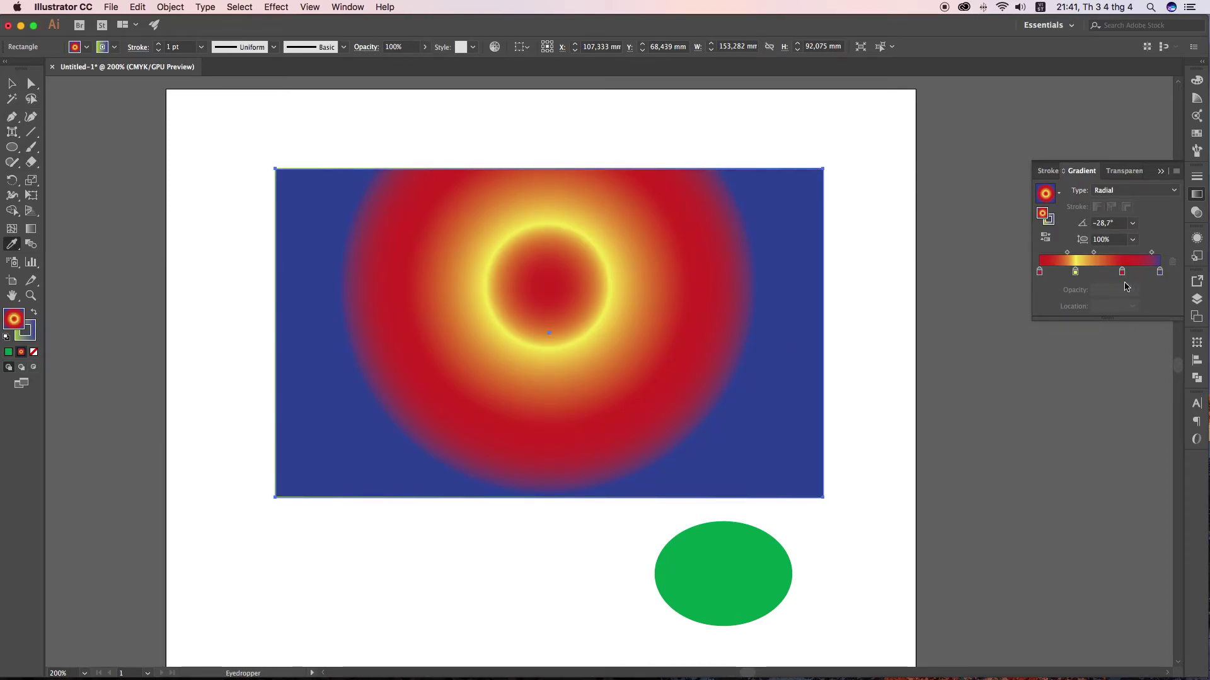
pyautogui.click(1122, 272)
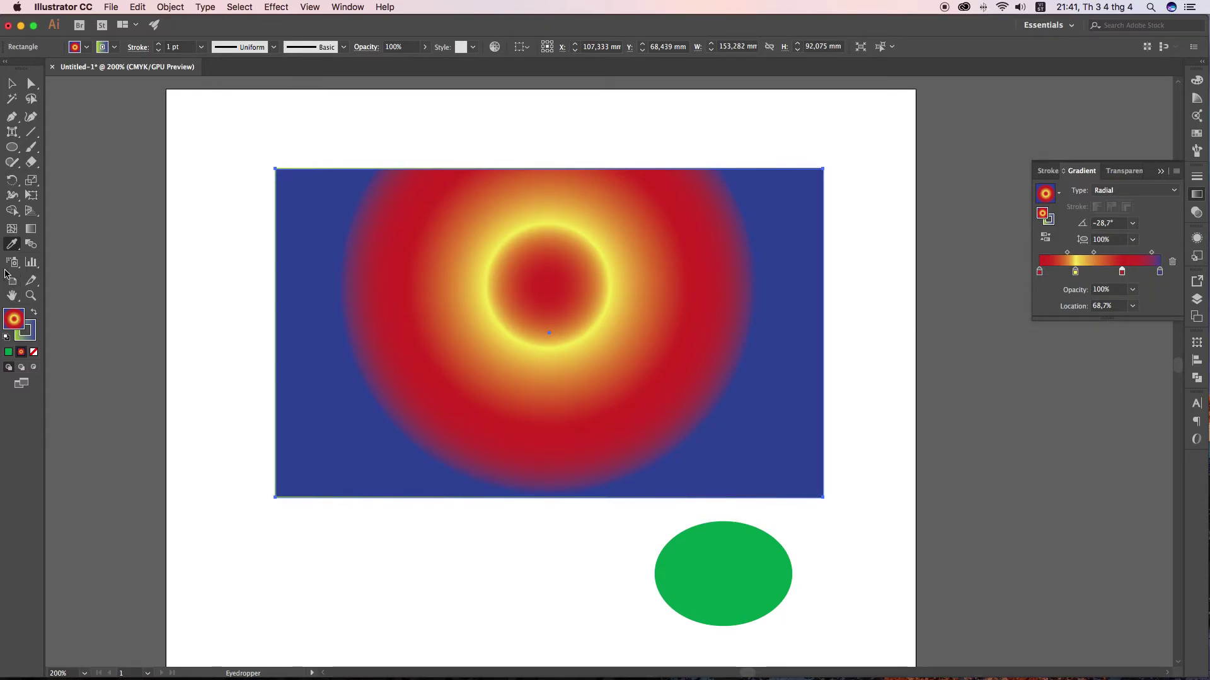
# - Sample the ellipse's green with the Eyedropper into the 68.7% gradient stop
pyautogui.moveTo(12, 249); pyautogui.dragTo(41, 246)
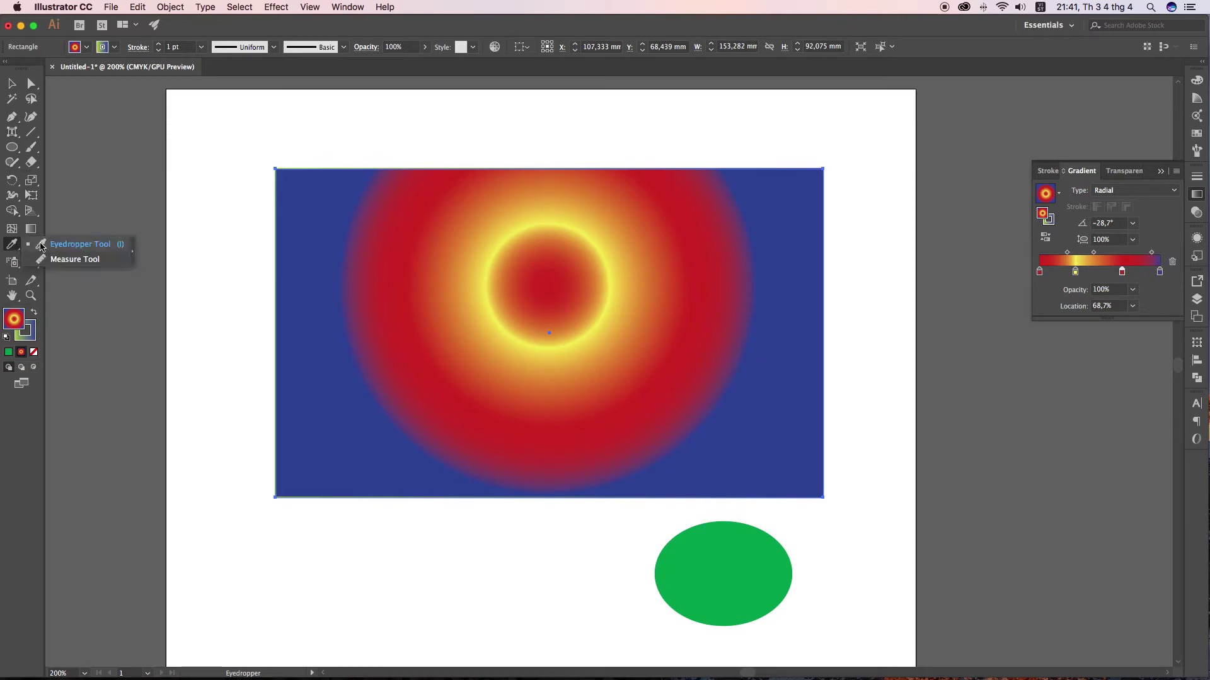
pyautogui.click(51, 248)
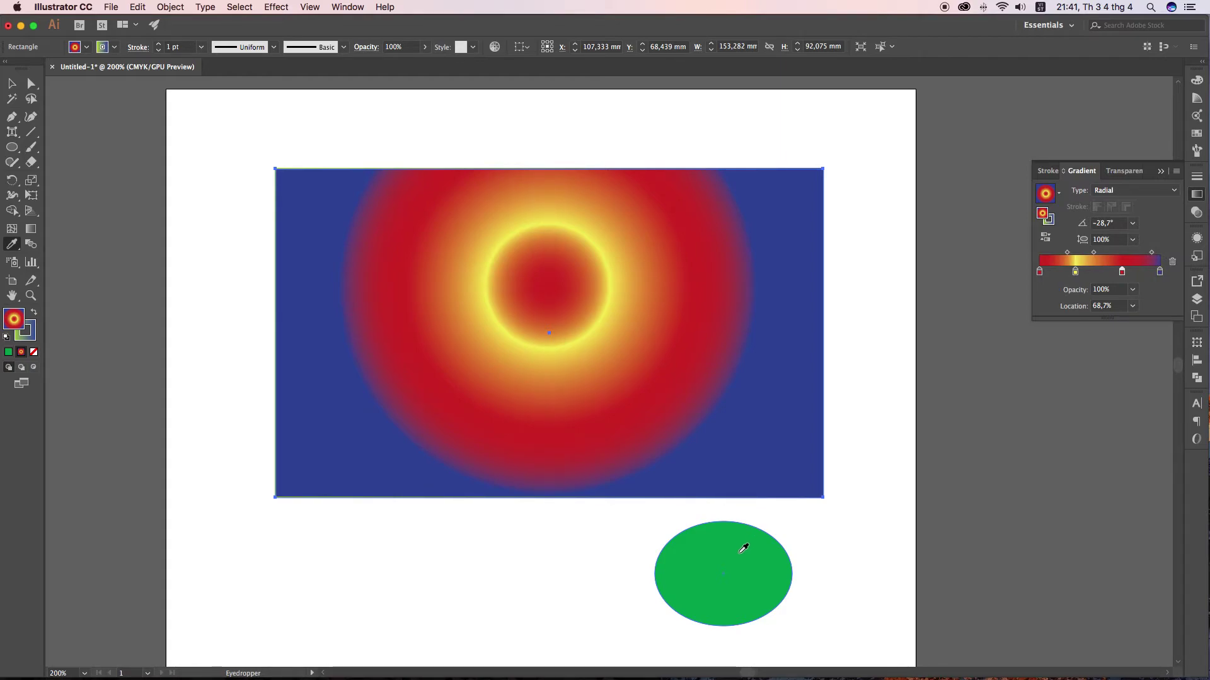
pyautogui.keyDown('shift'); pyautogui.click(743, 549); pyautogui.keyUp('shift')
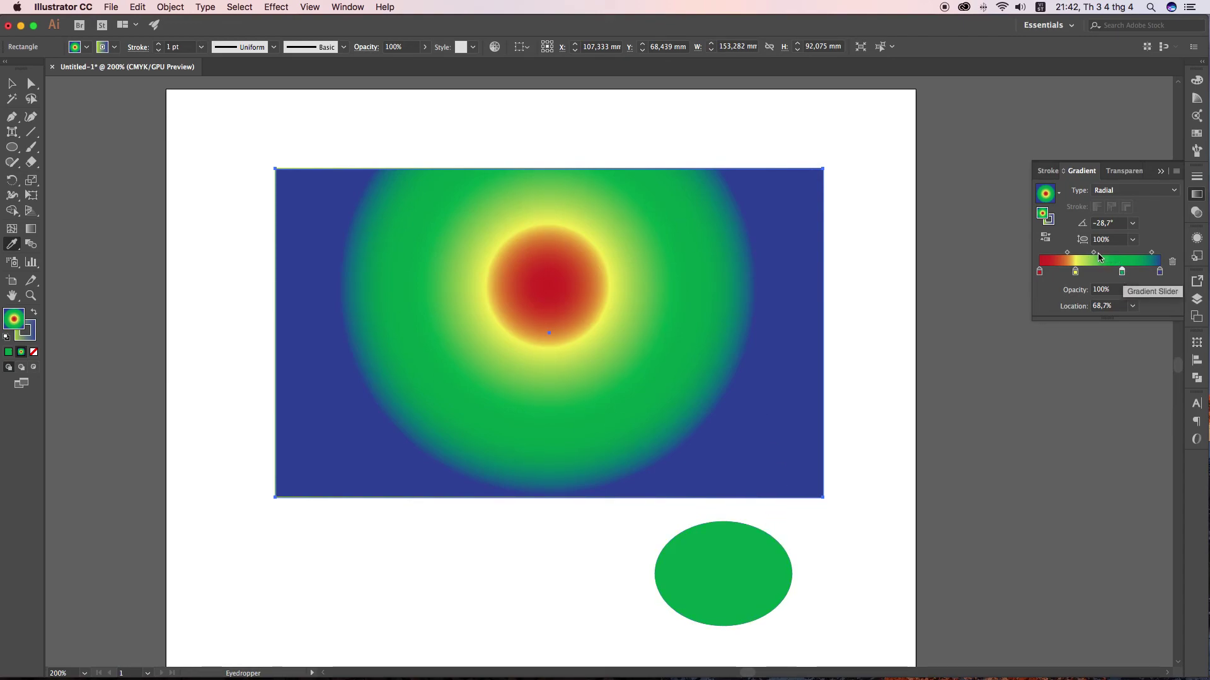
# - Widen the yellow ring by dragging the yellow-green midpoint outward, undoing a trial yellow-stop move
pyautogui.moveTo(1095, 252)
pyautogui.mouseDown()
pyautogui.moveTo(1130, 277)
pyautogui.moveTo(1073, 276)
pyautogui.mouseUp()
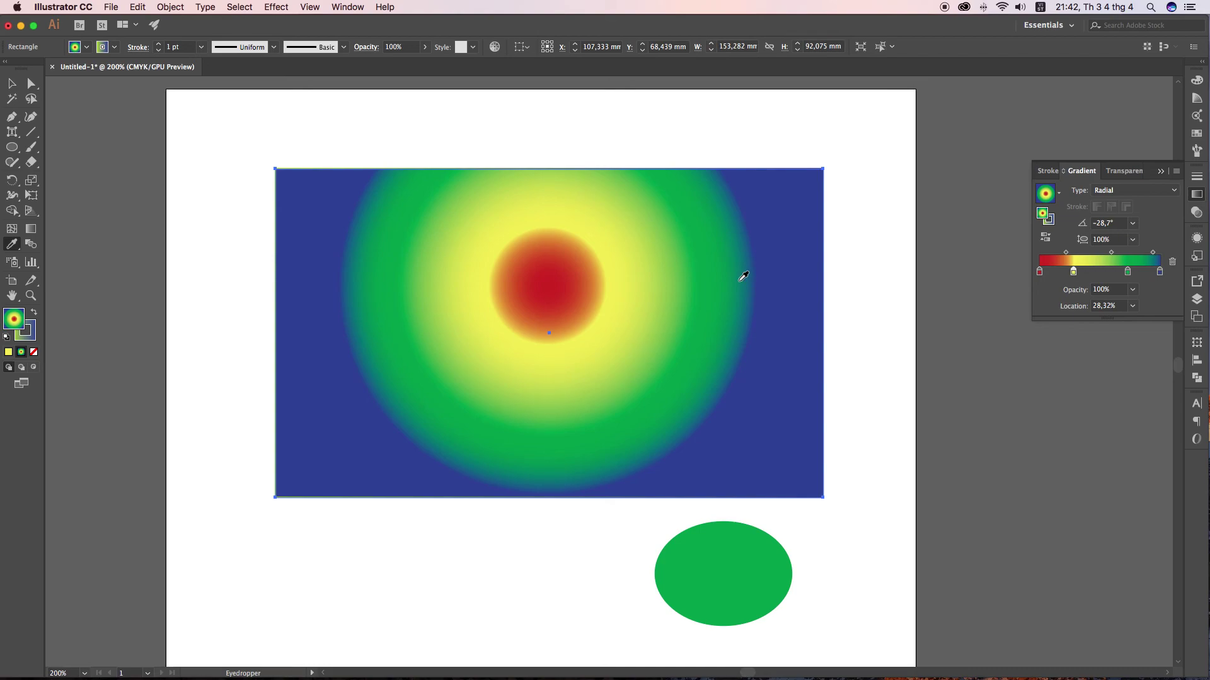
pyautogui.moveTo(1073, 273); pyautogui.dragTo(1144, 272)
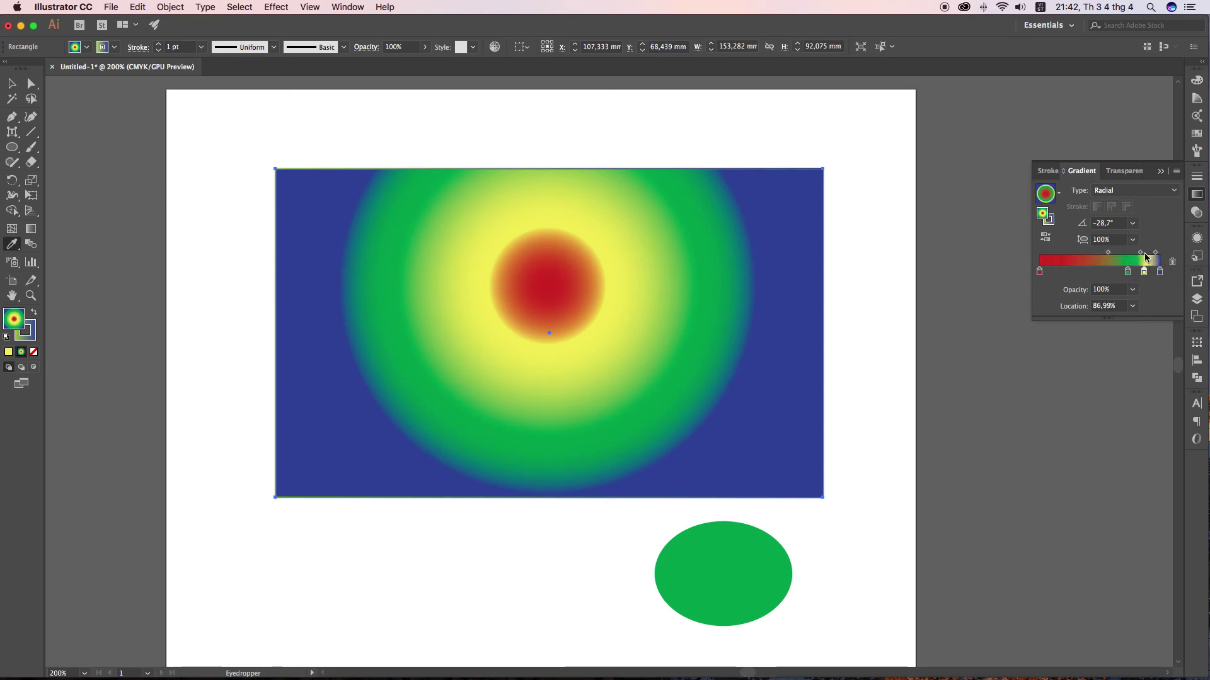
pyautogui.press('cmd+z')
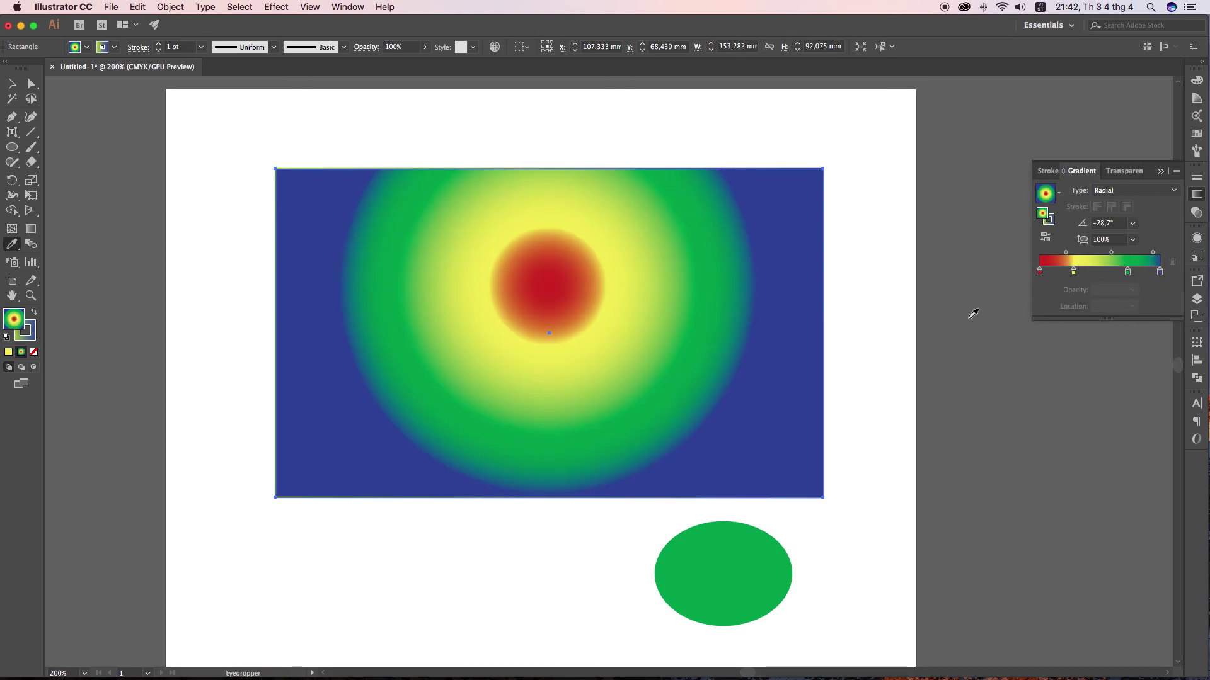